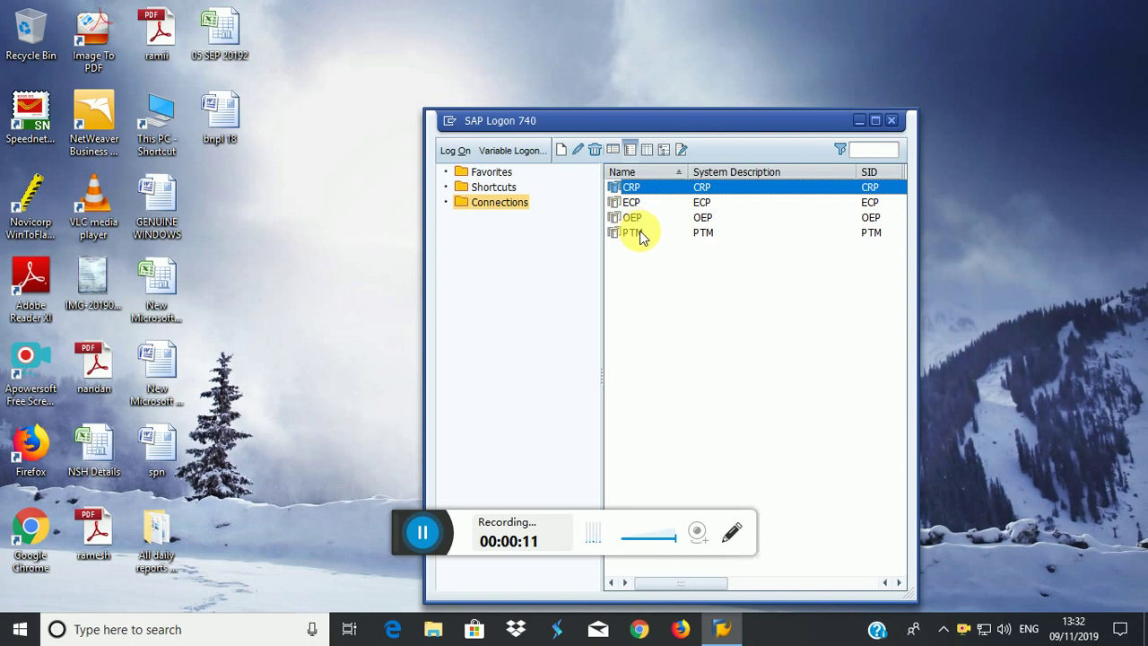
- Open the logon screen of the PTM connection and enter superuser74 as the user
click(637, 235)
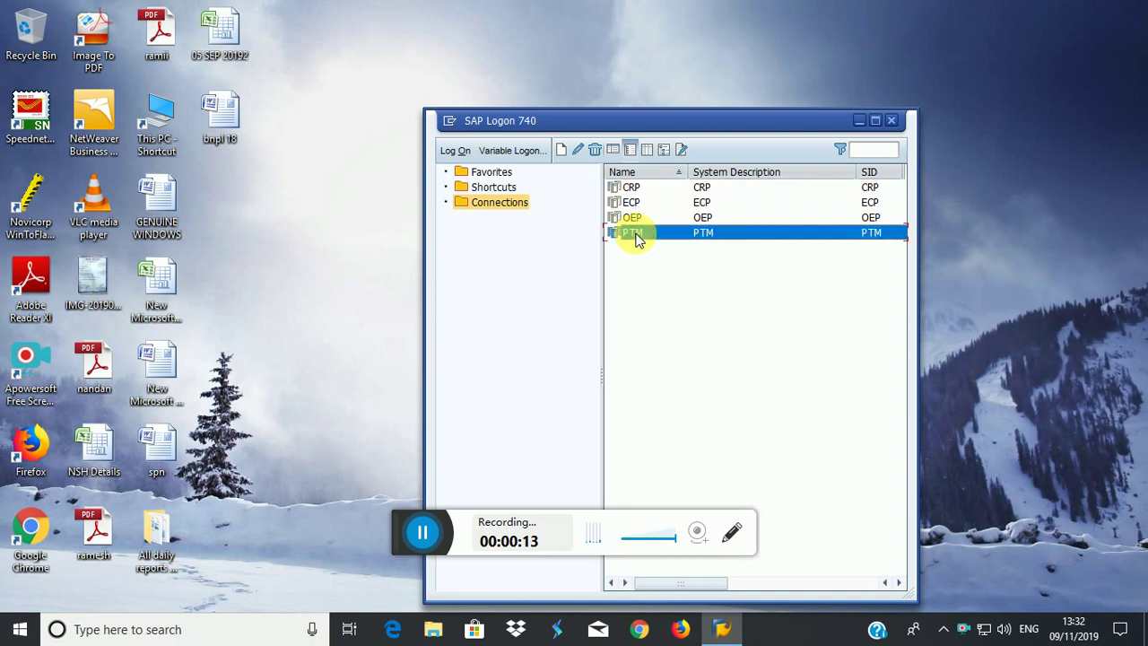
double_click(637, 235)
click(170, 174)
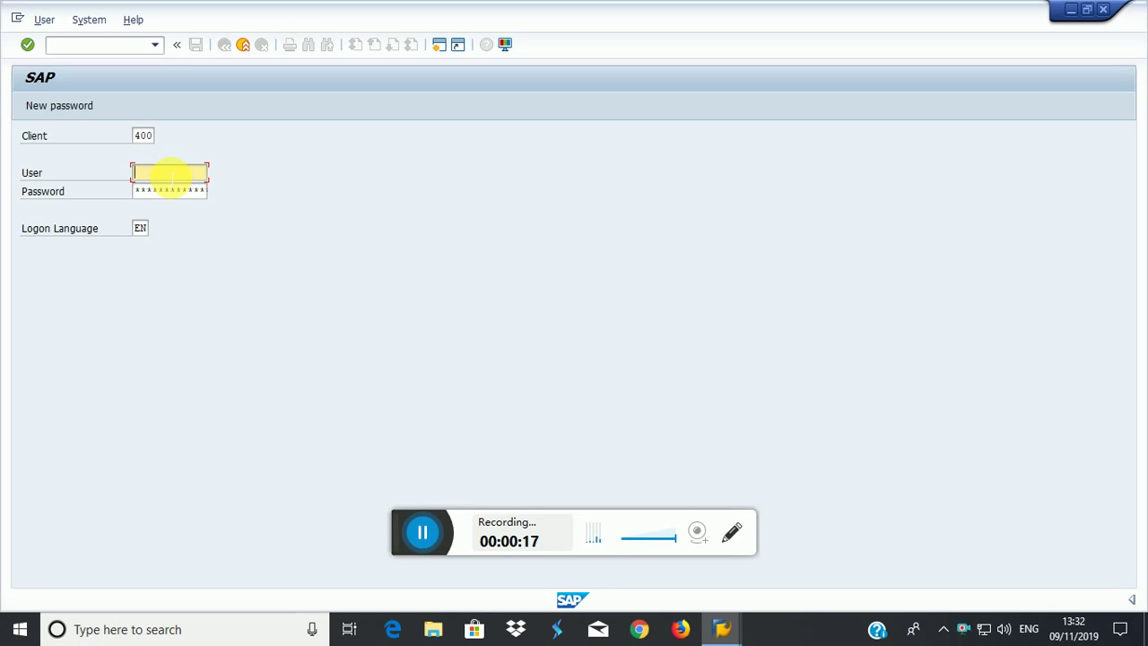
text(superus)
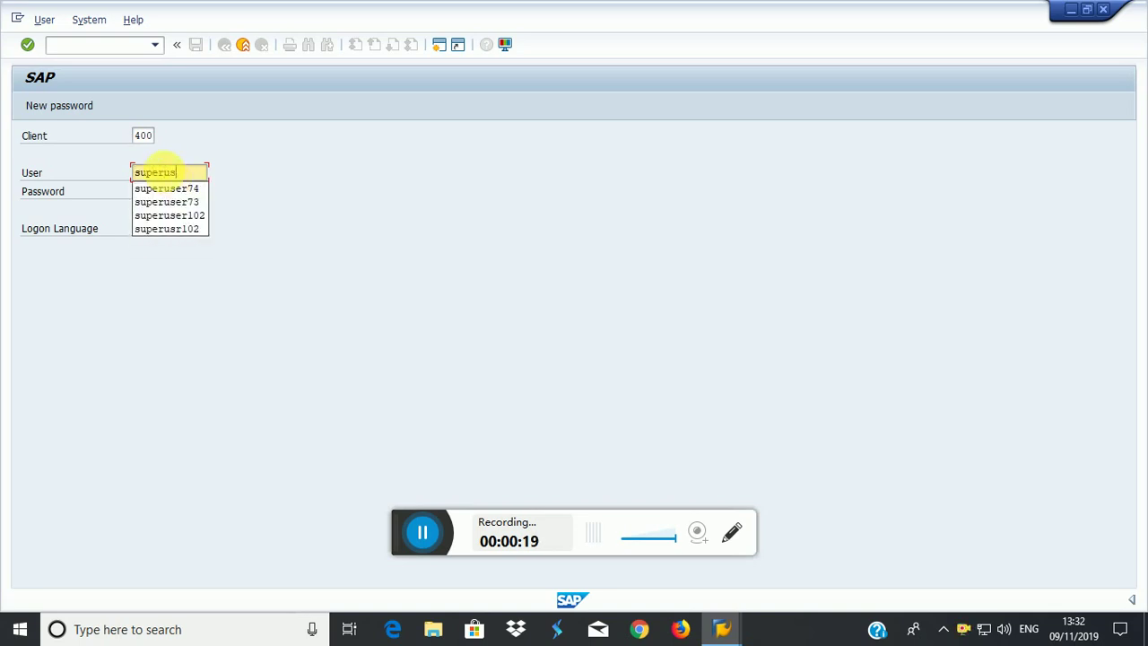
text(r74)
key(Tab)
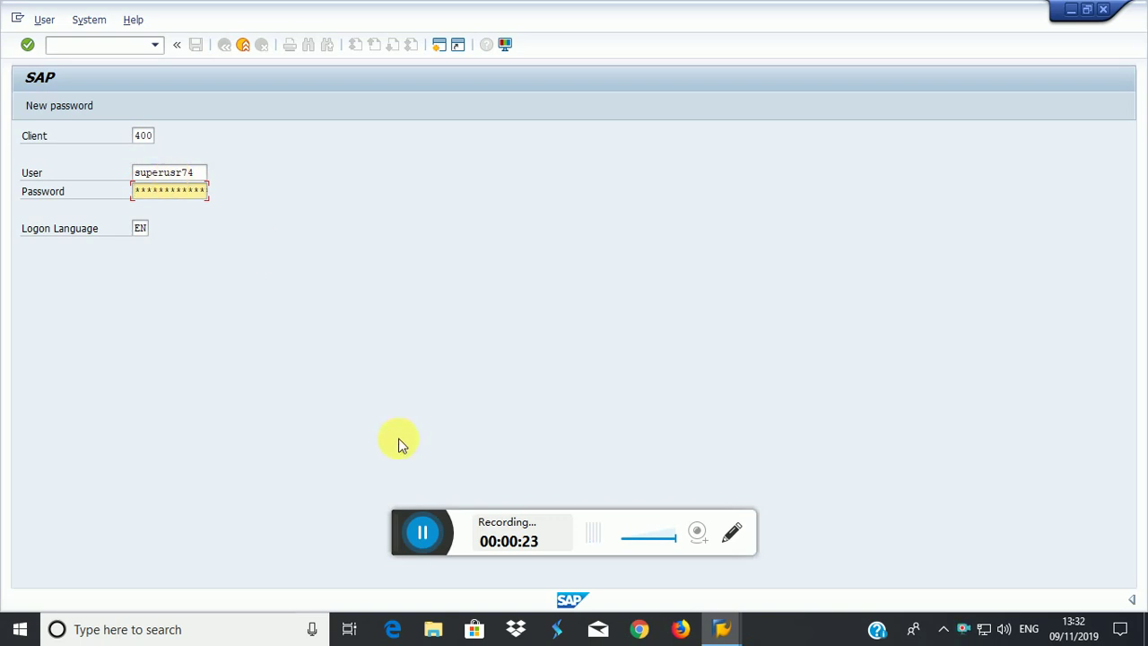
key(shift+Tab)
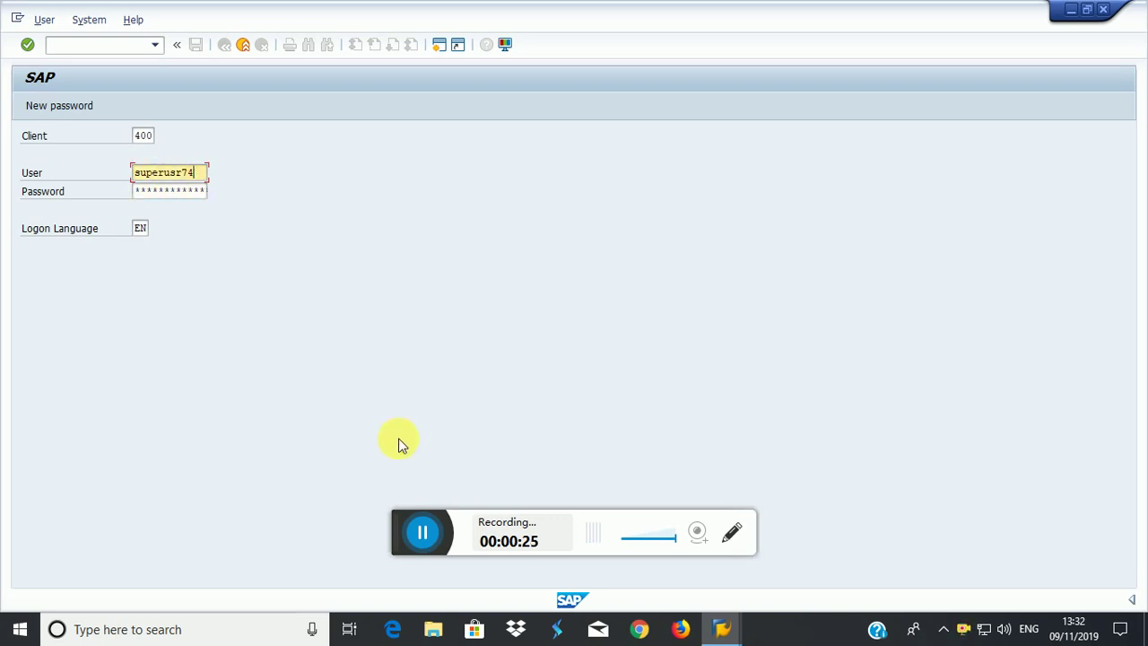
key(BackSpace)
key(BackSpace)
key(BackSpace)
text(er)
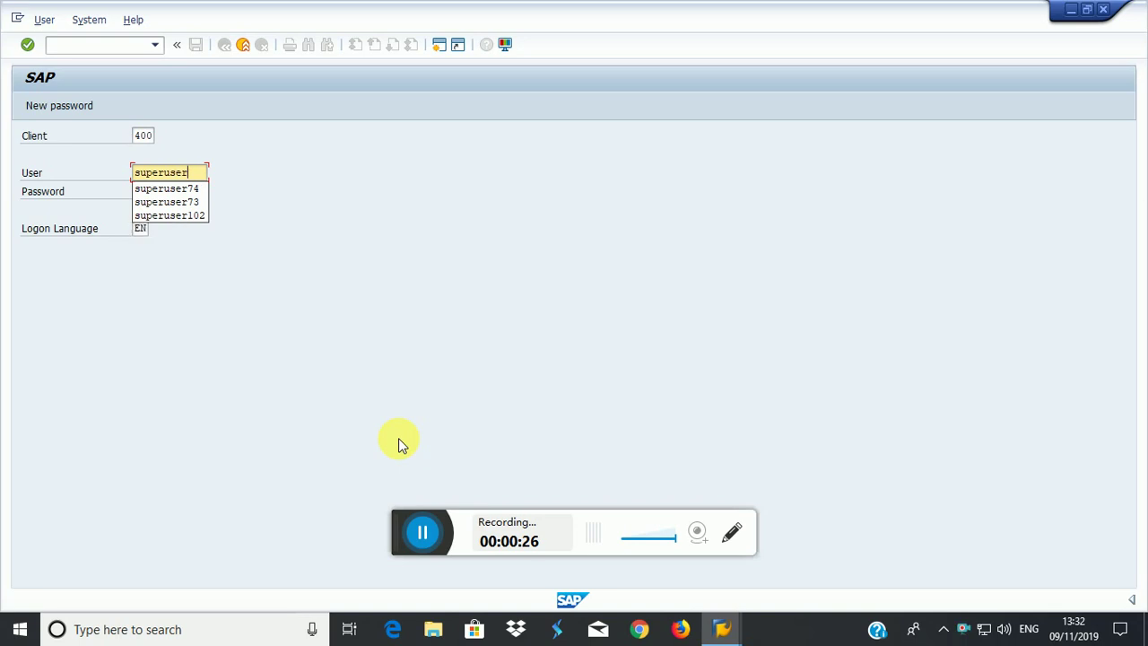
text(74)
key(Tab)
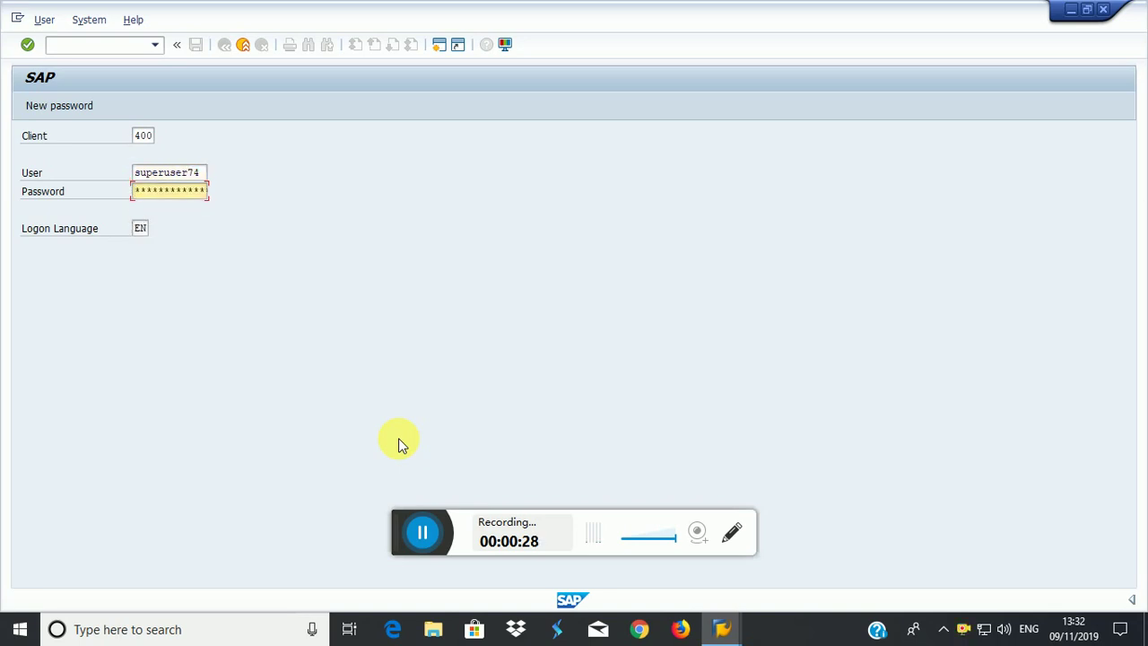
- Enter the account password and log on to the system
text(******)
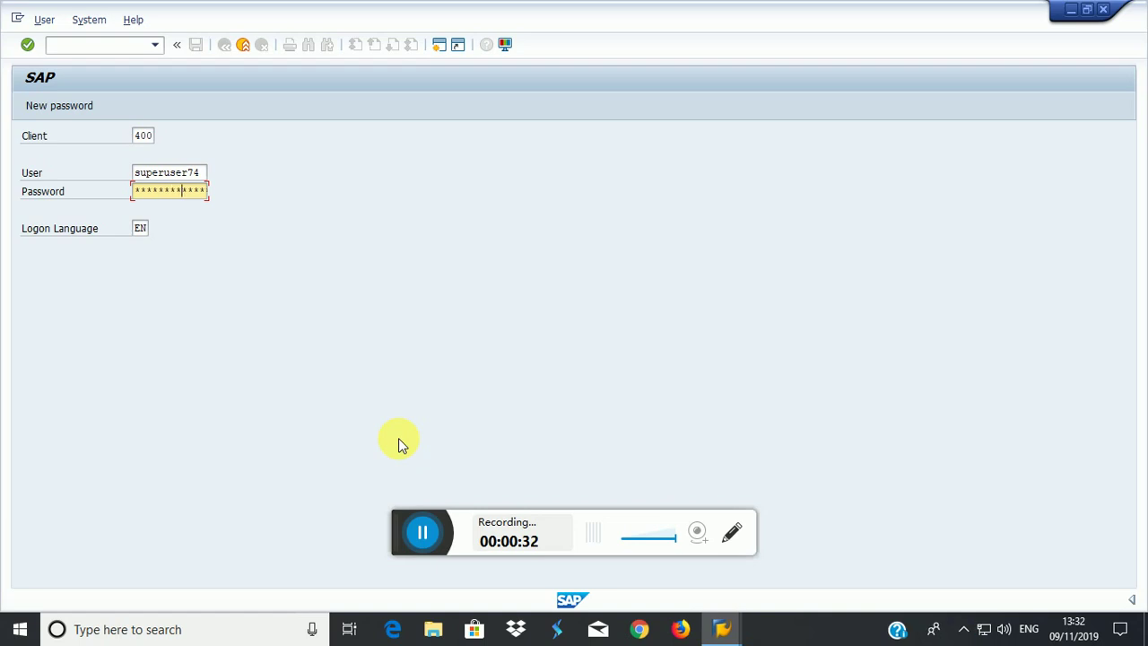
text(****)
key(Return)
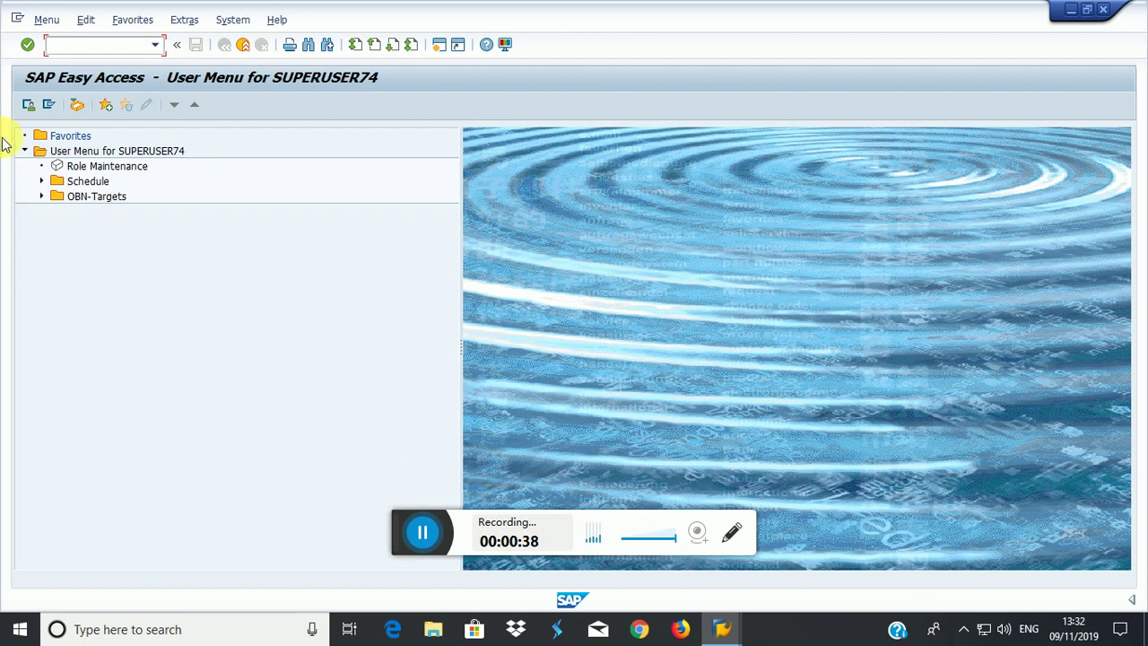
- Open Create Schedule from the Schedule folder of the user menu and maximize its browser window
click(42, 181)
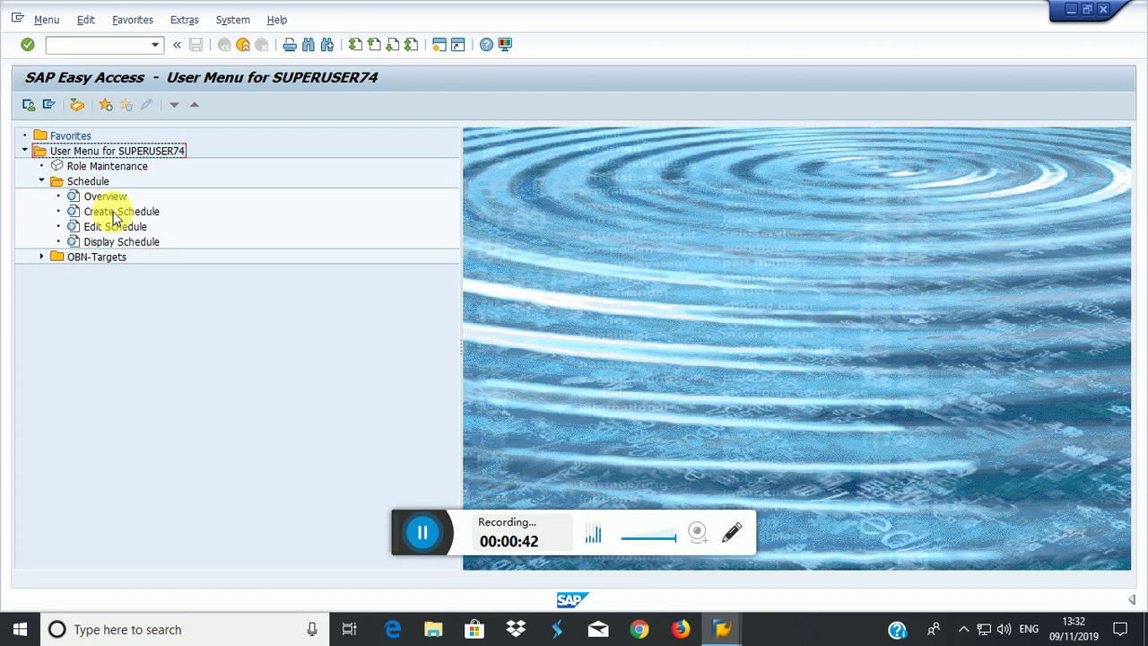
double_click(114, 213)
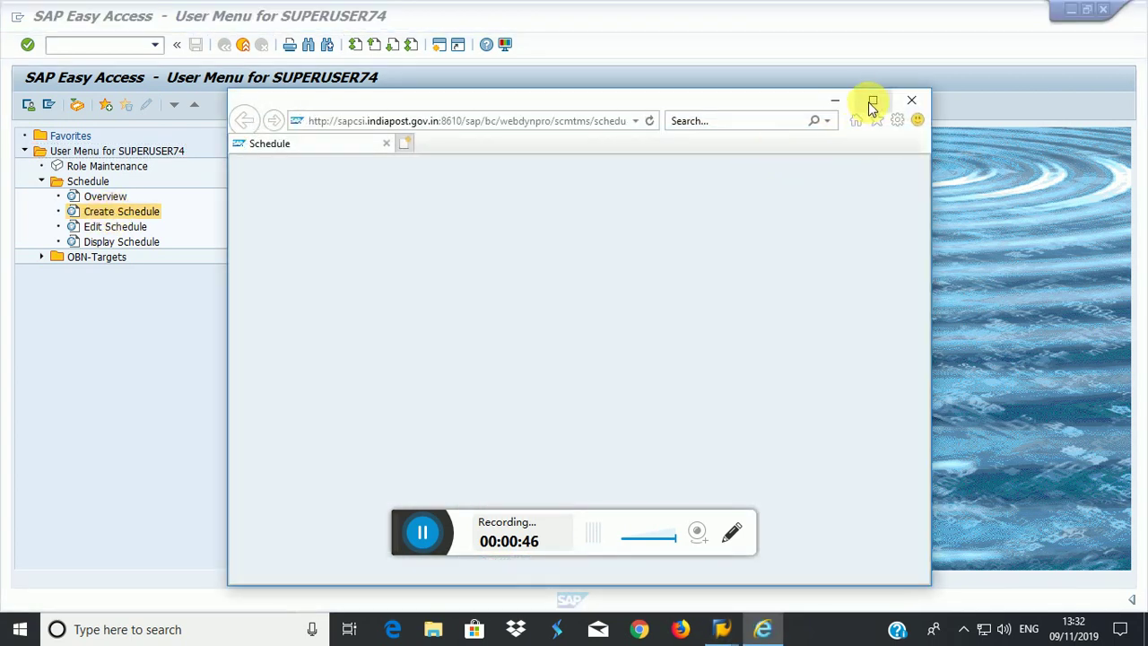
click(872, 100)
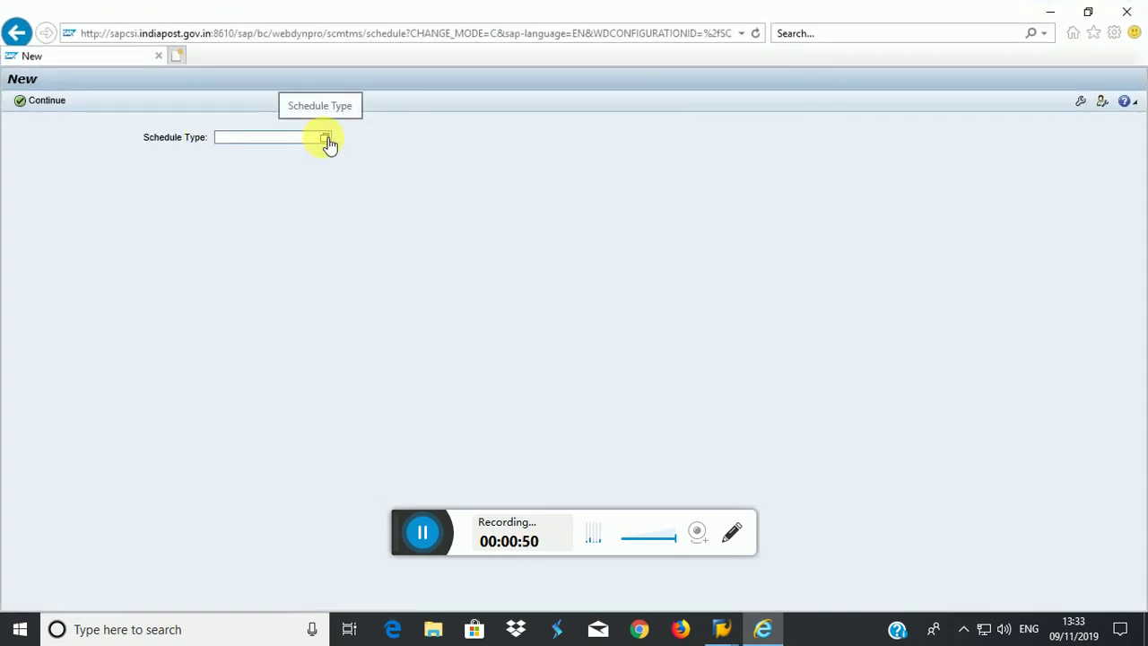
- Look up the schedule types and start a new schedule of type ZFTS, Foot Schedule
click(326, 139)
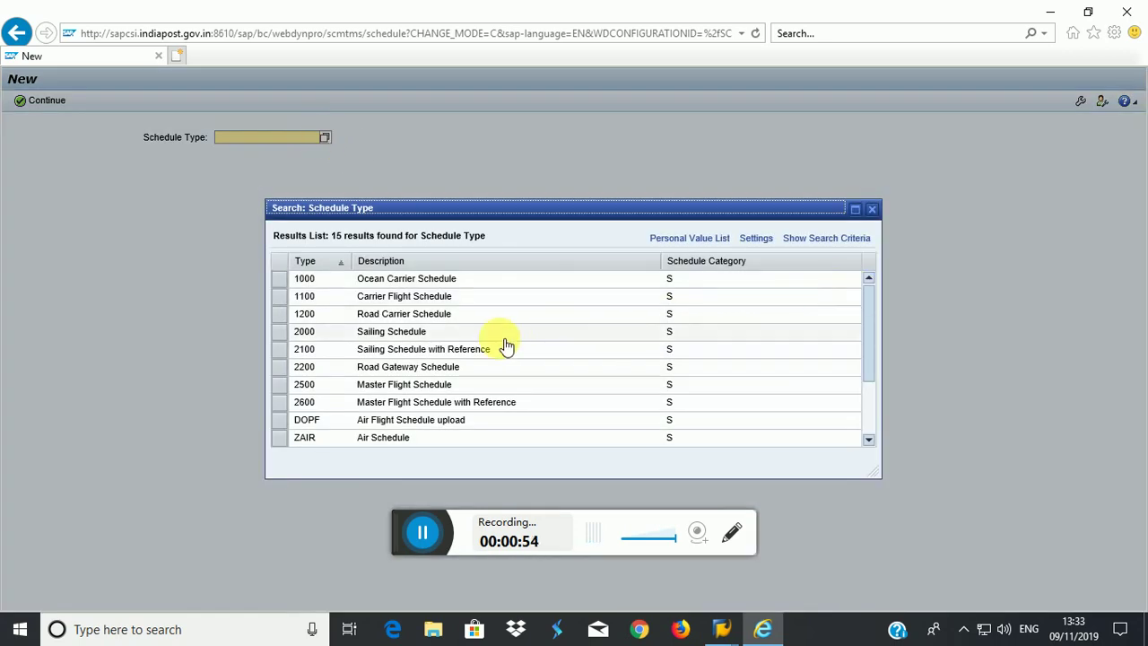
drag(868, 314, 867, 372)
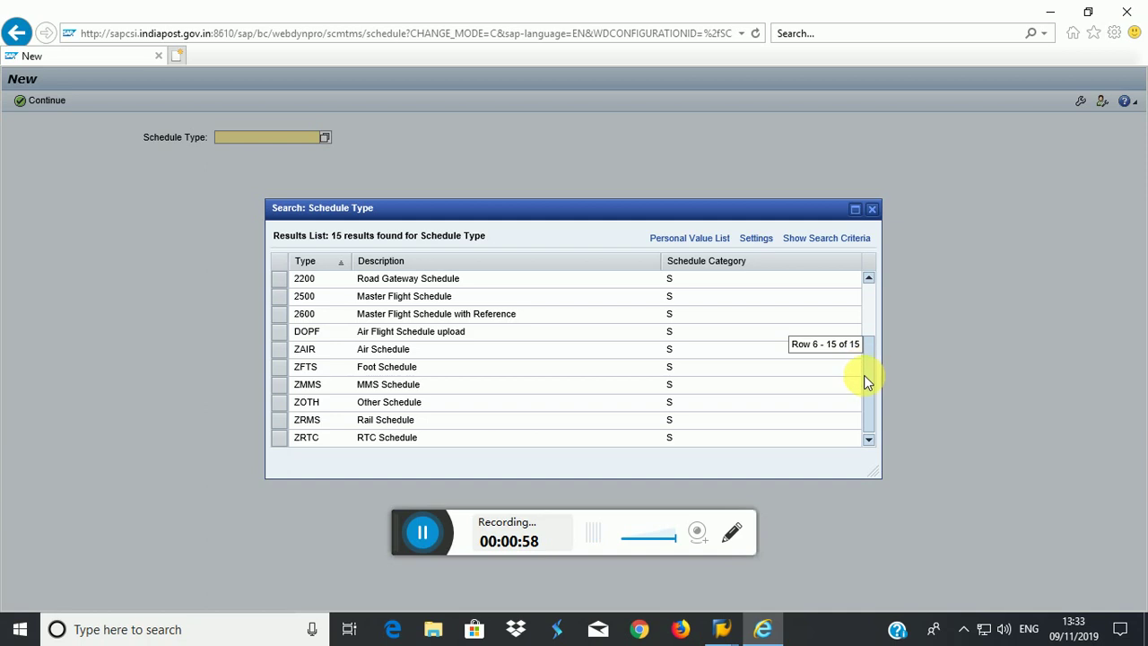
click(383, 368)
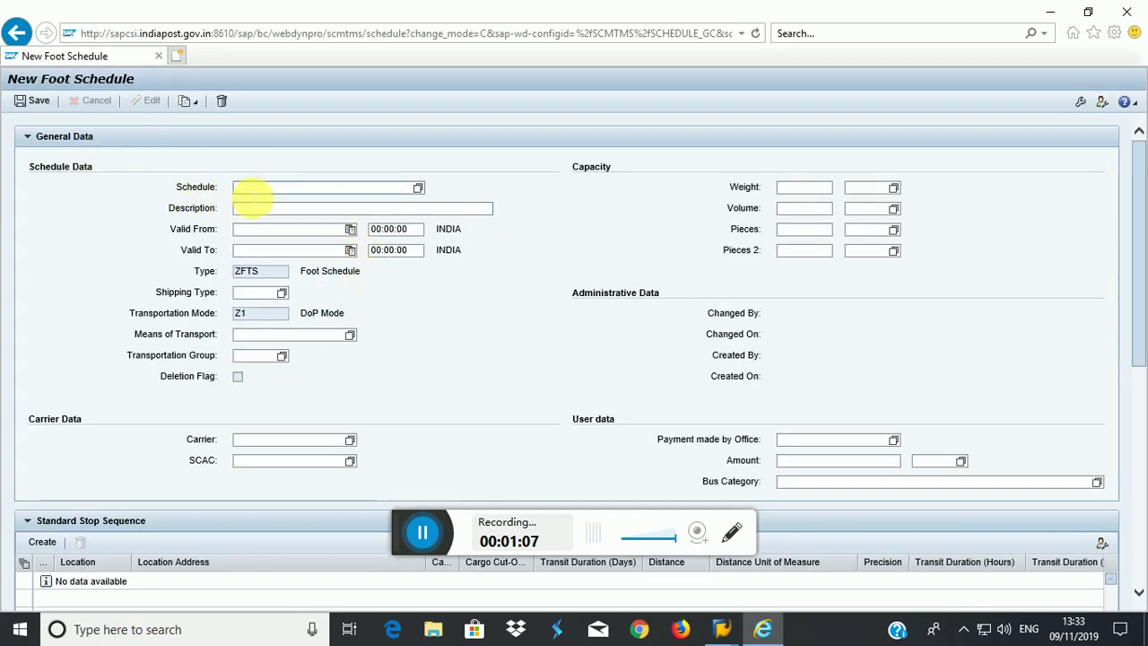
- Name the new foot schedule SCH_CRC BLY_MA BLY_05:30
click(305, 193)
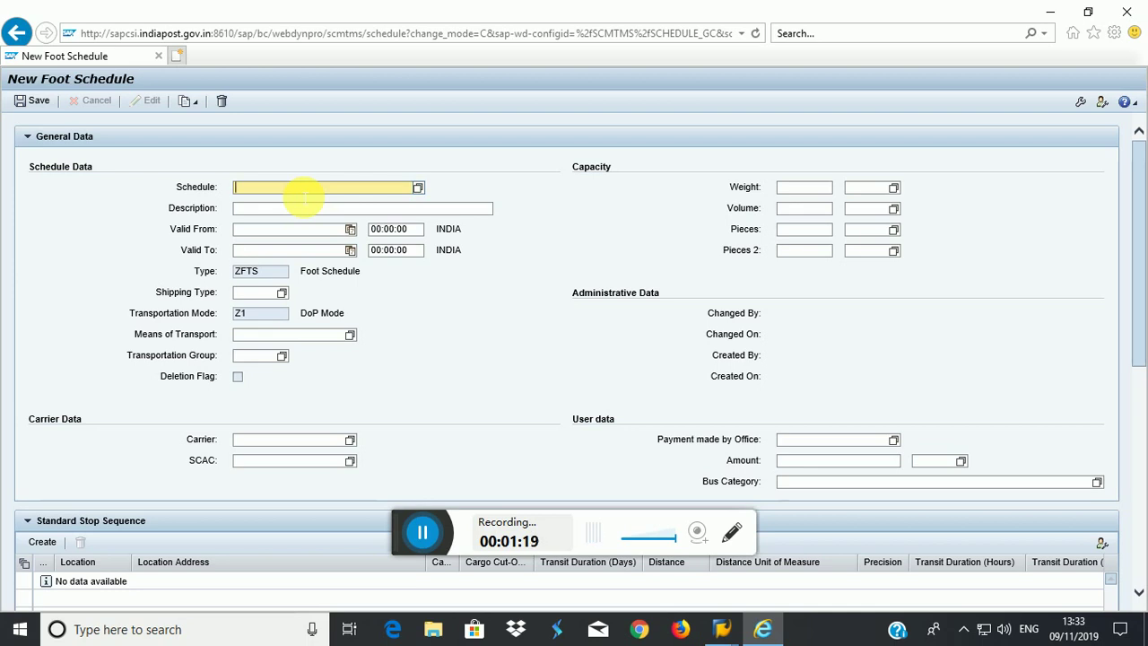
text(SCH_)
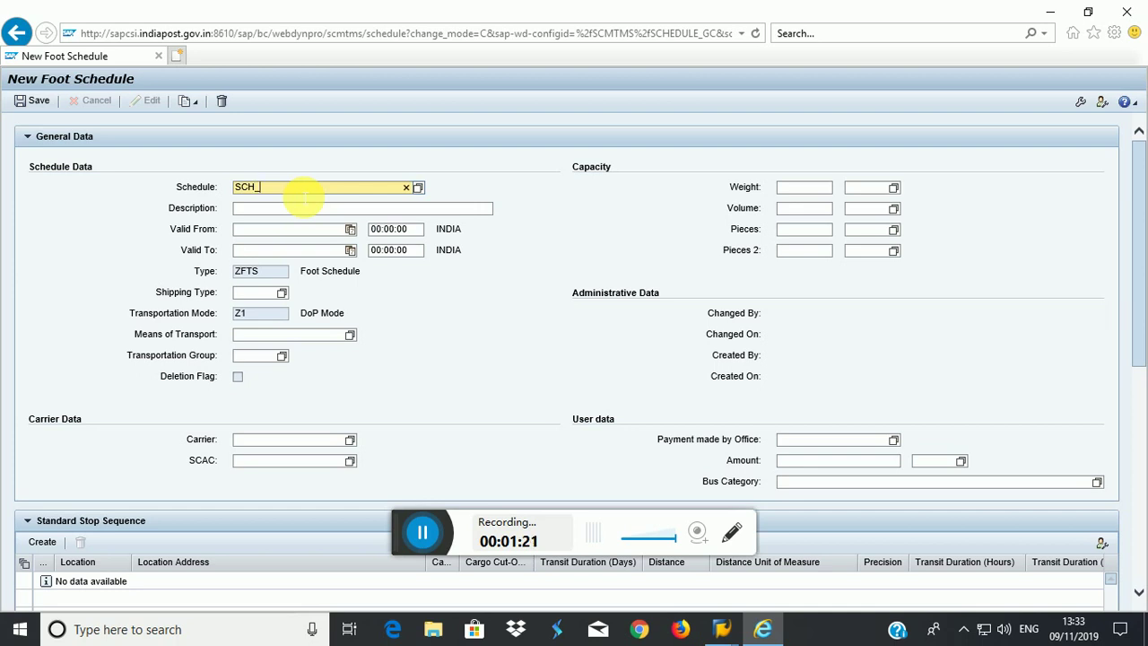
text(CRC BLY)
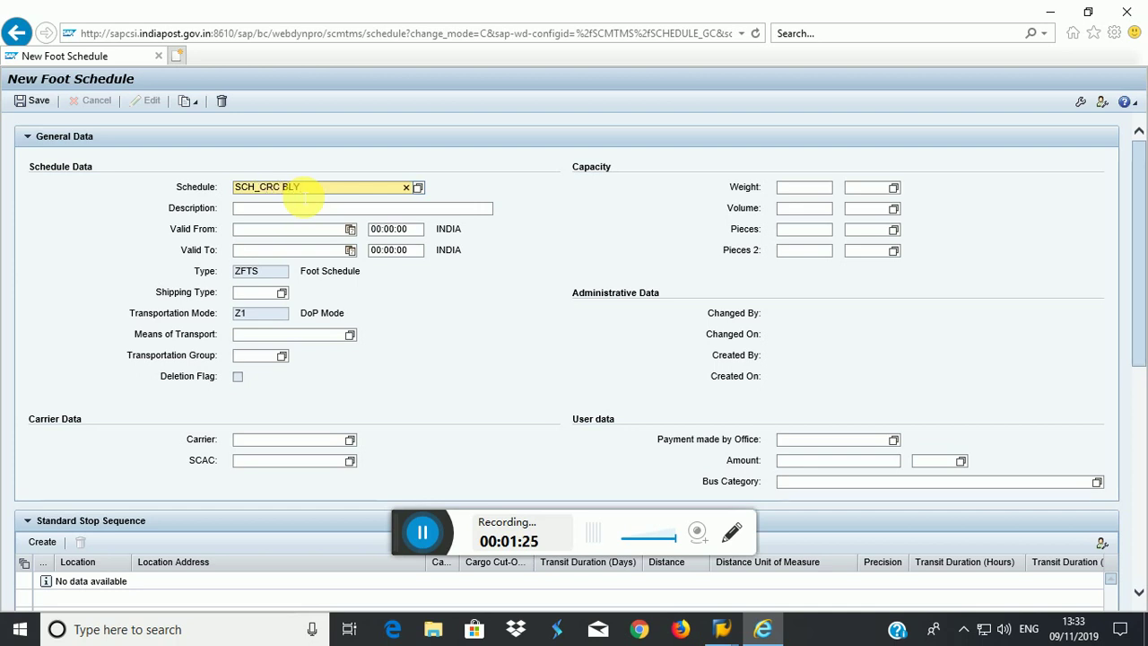
text(_)
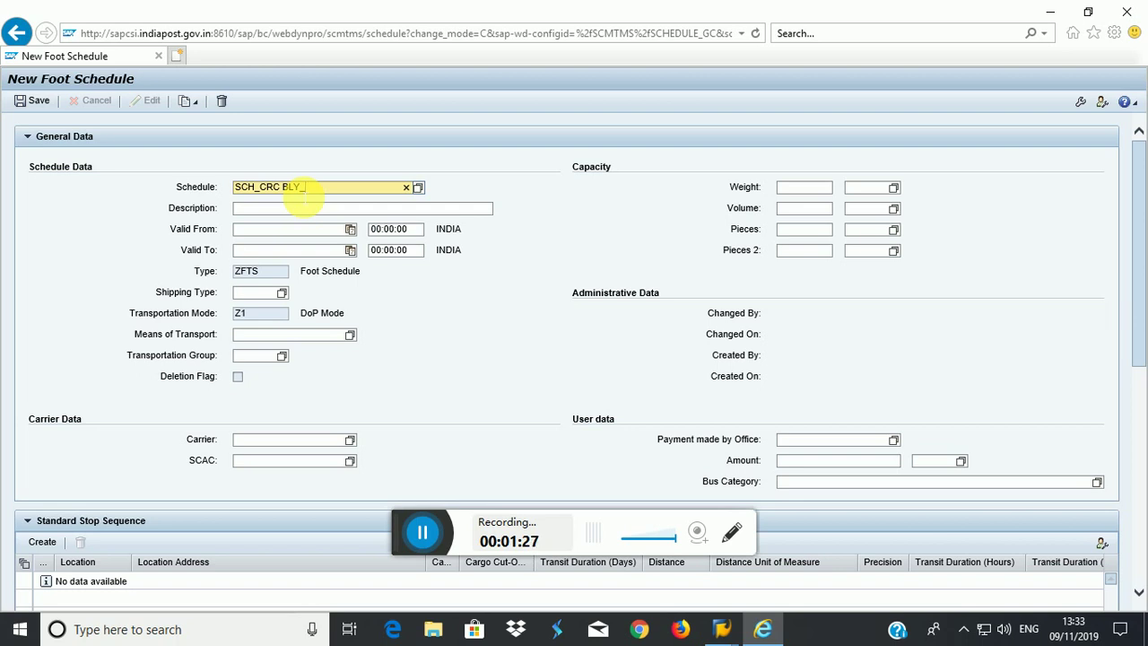
text(MA BLY)
text(_05.)
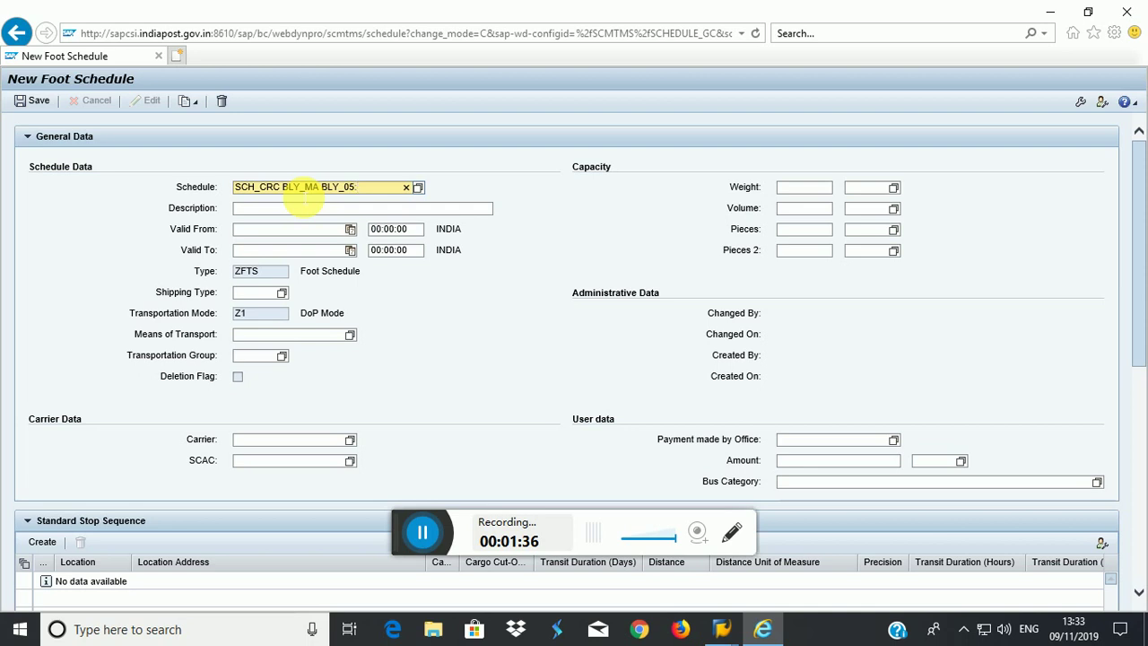
text(30)
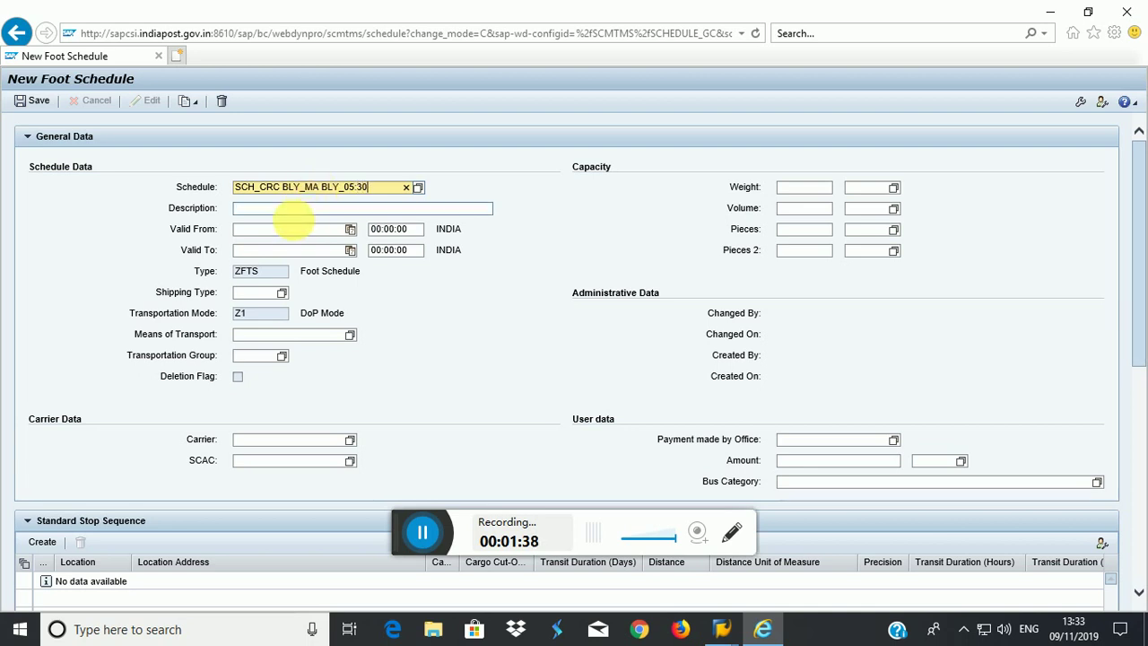
- Enter the schedule description MOVEMENT OF R BAG FROM CRC BLY TO MA BLY
click(303, 209)
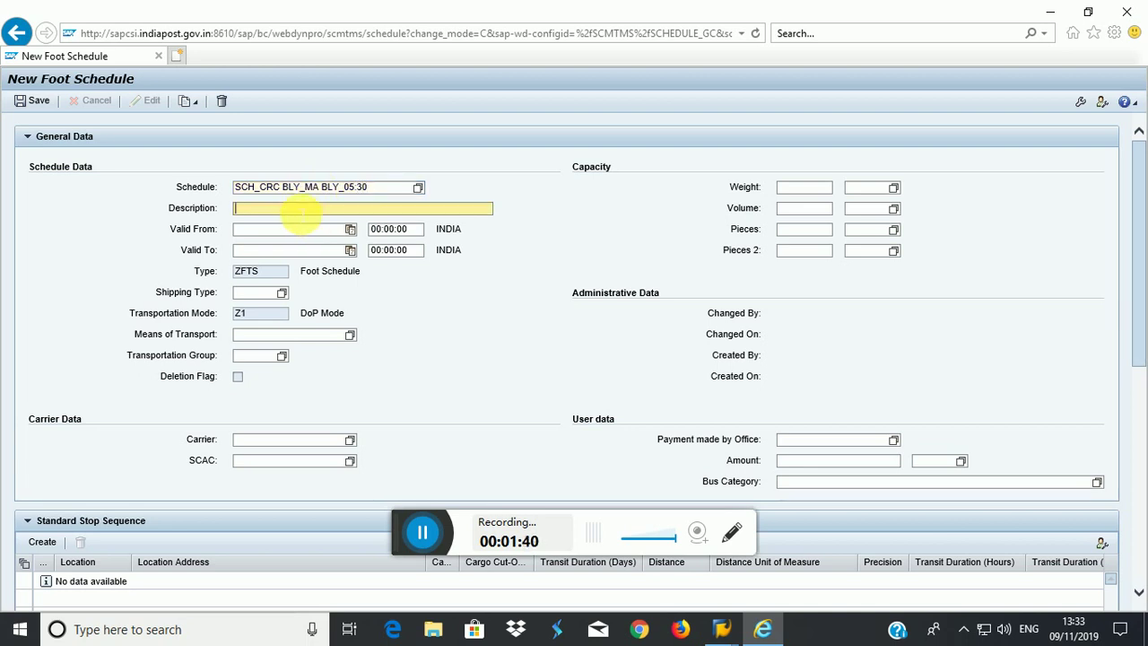
text(MOVEMENT OF R BAG FROM )
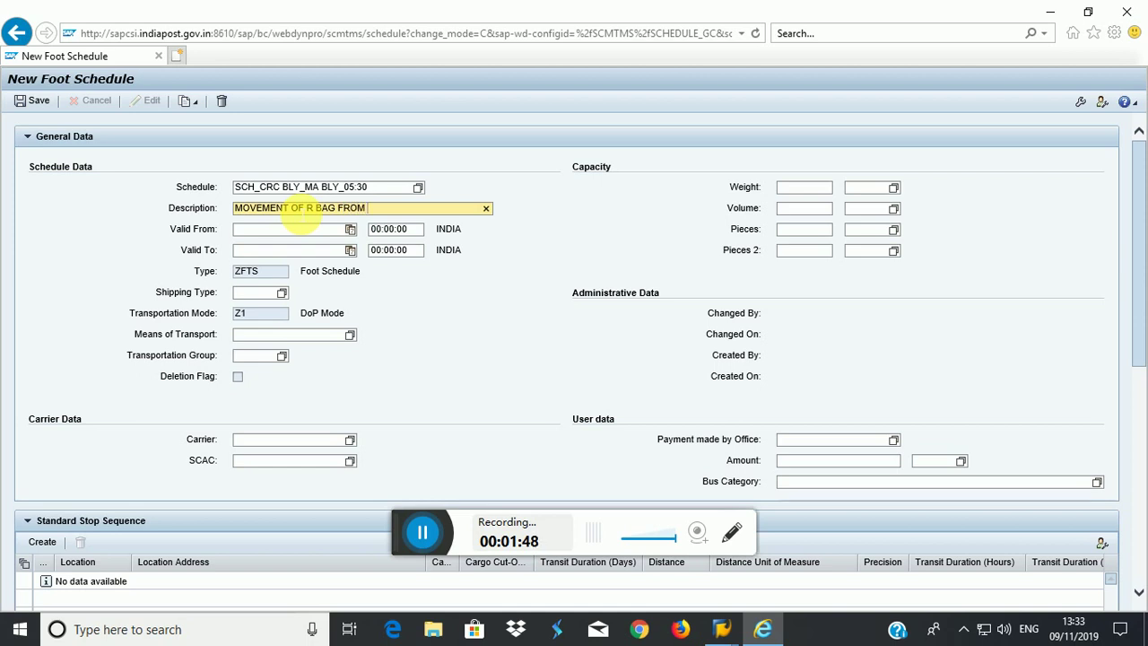
text(CRC )
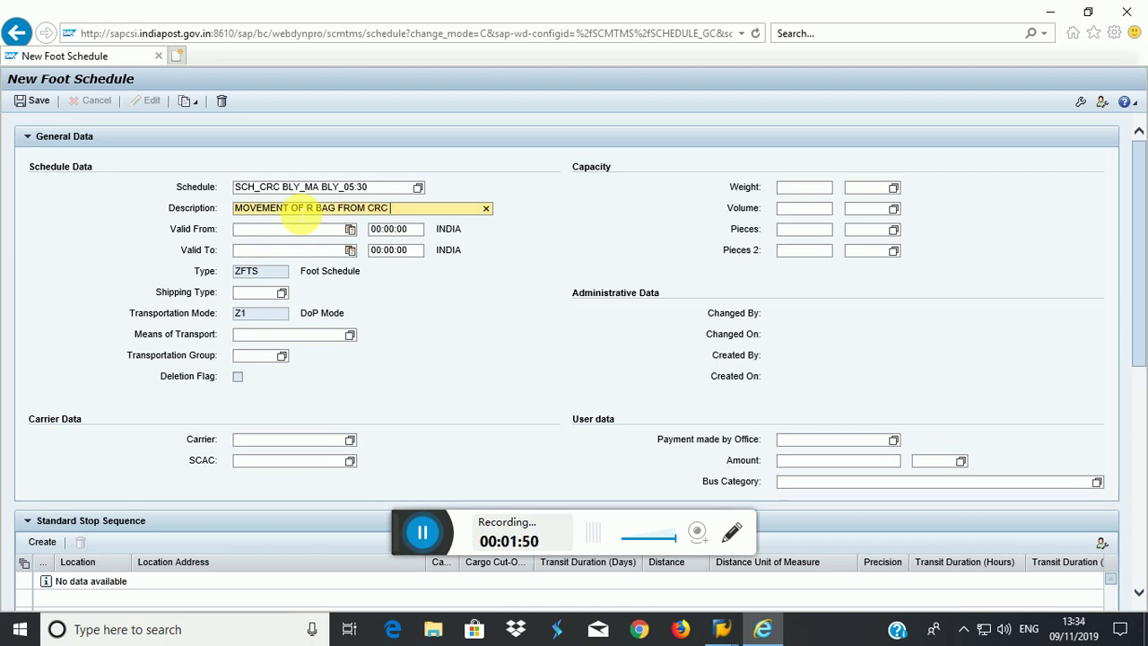
text(BL)
text(YT )
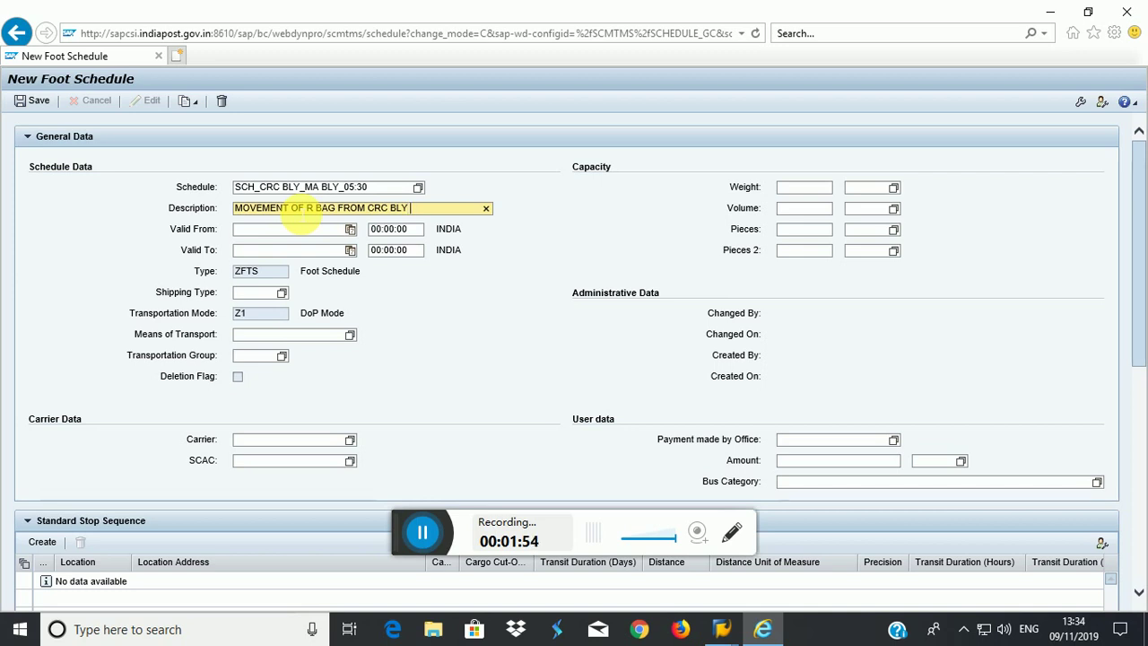
text(O MA B)
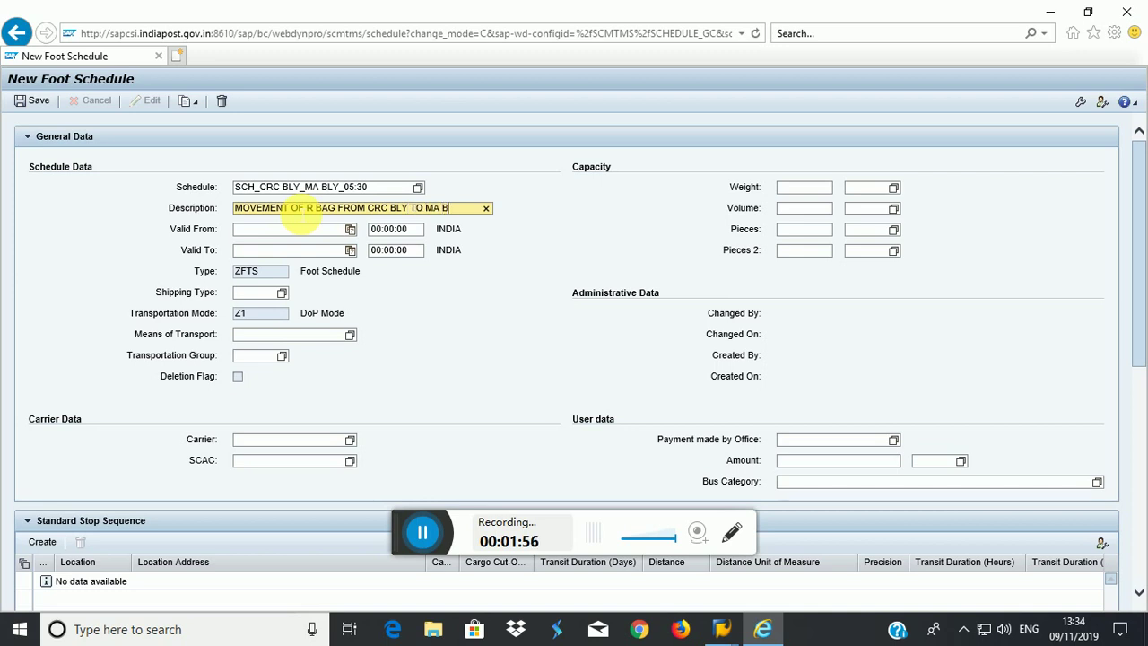
text(LY)
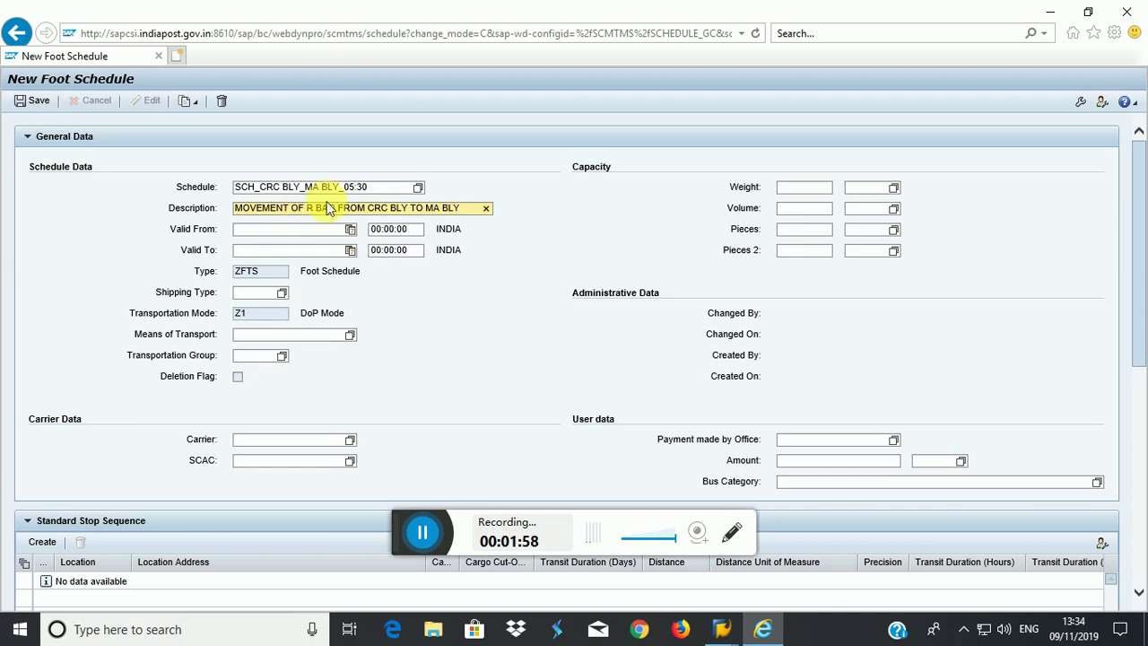
- Set the schedule's validity from 09.11.2019 to 09.11.2021
click(351, 231)
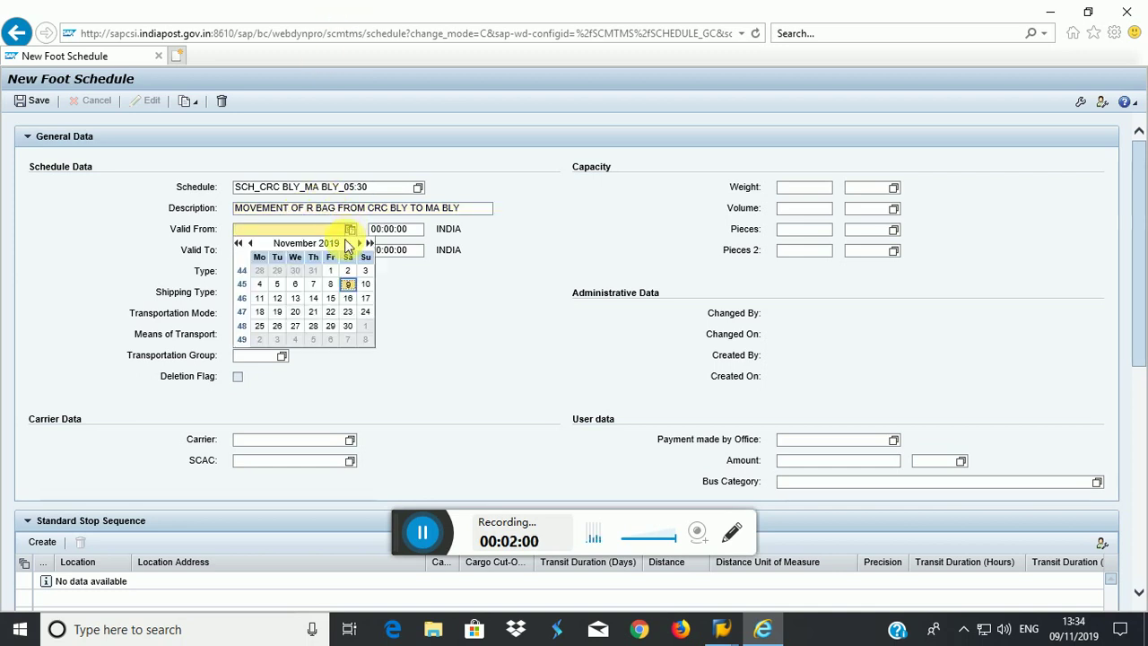
click(349, 285)
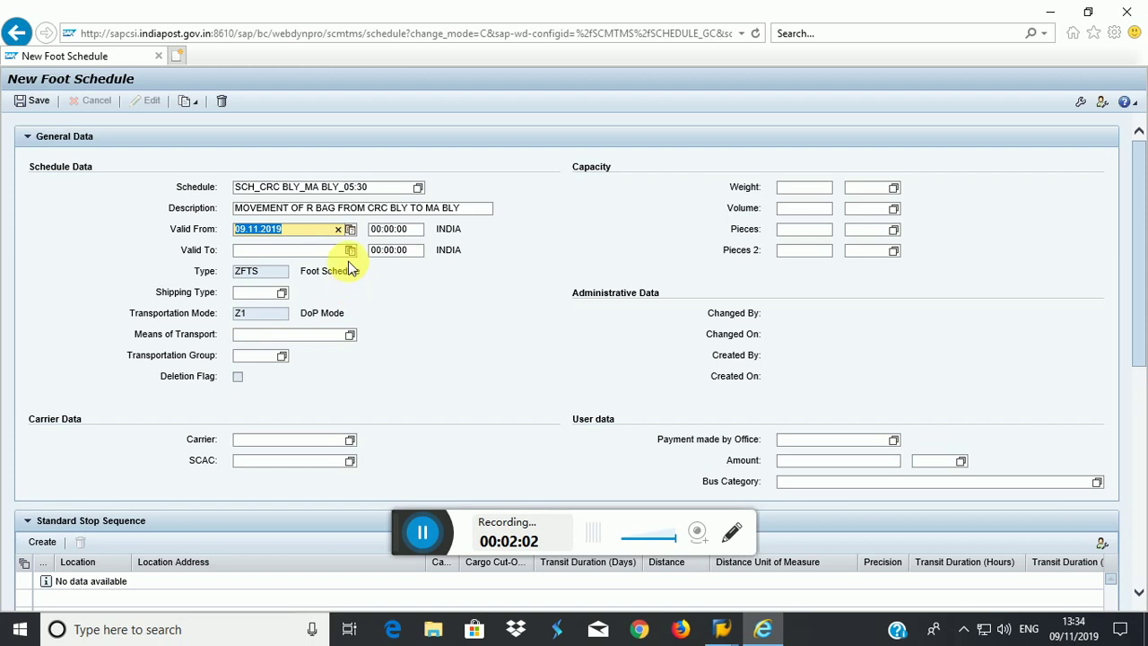
click(352, 251)
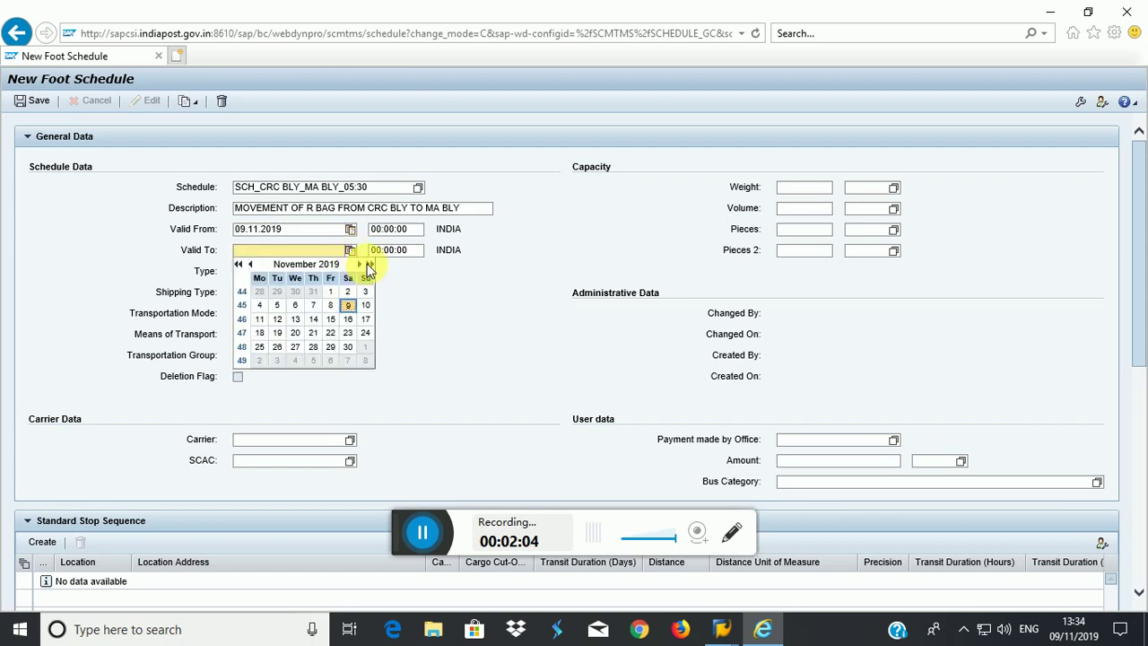
click(368, 263)
click(368, 263)
click(277, 319)
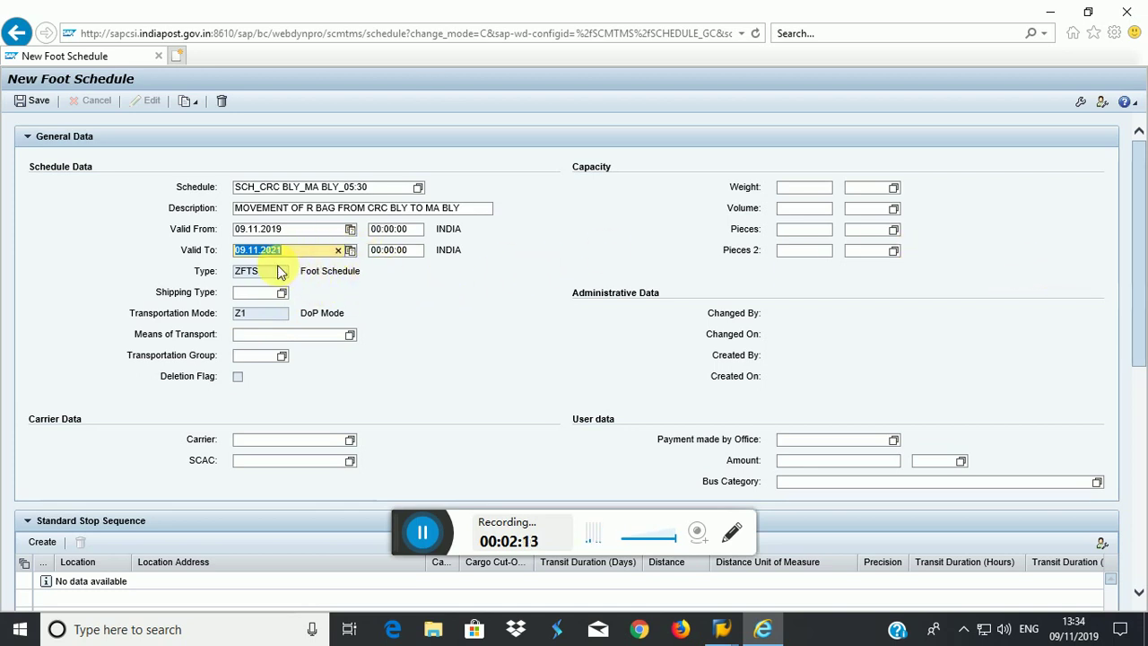
scroll(427, 359, down, 3)
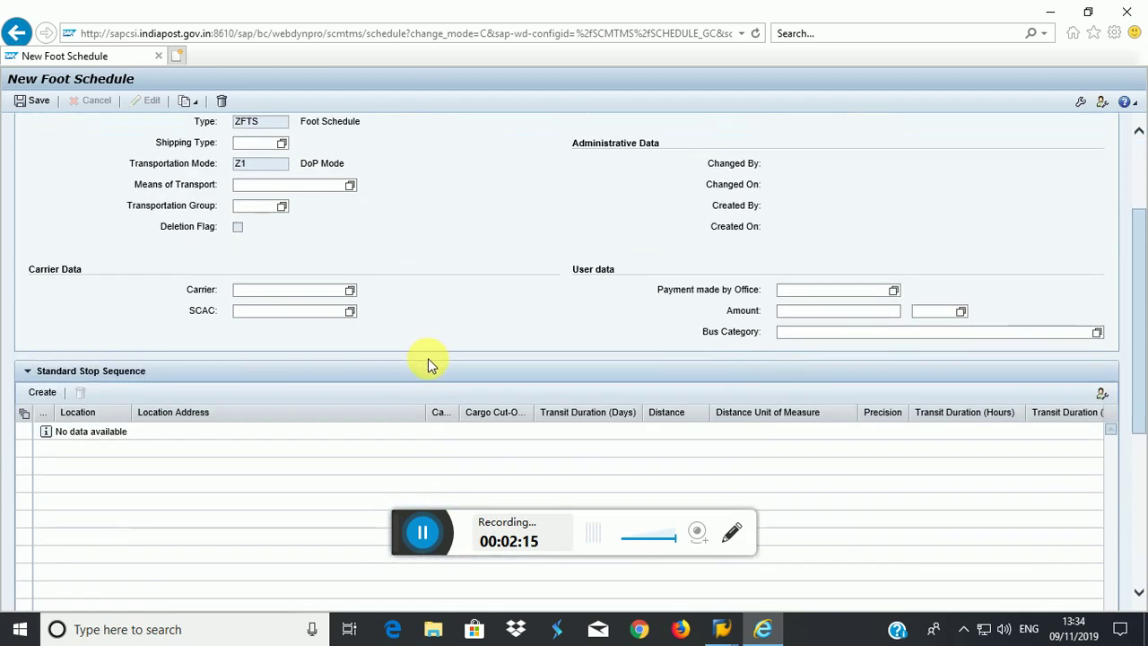
click(54, 399)
click(78, 434)
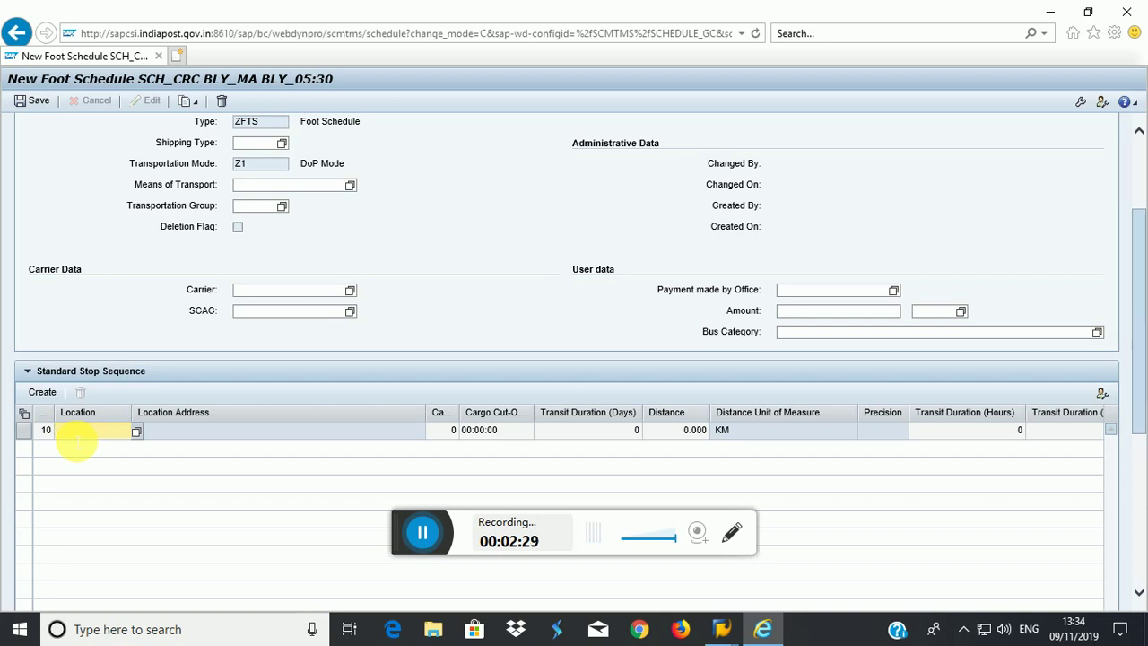
text(MA)
text(O)
text(30)
text(350000)
text(555)
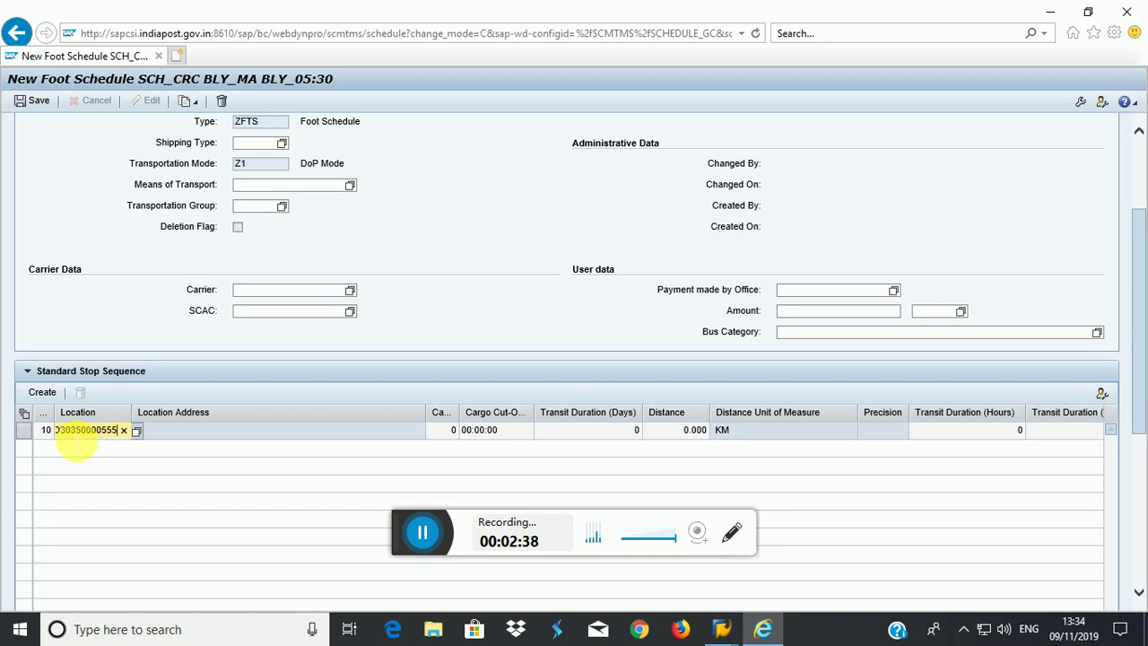
key(Return)
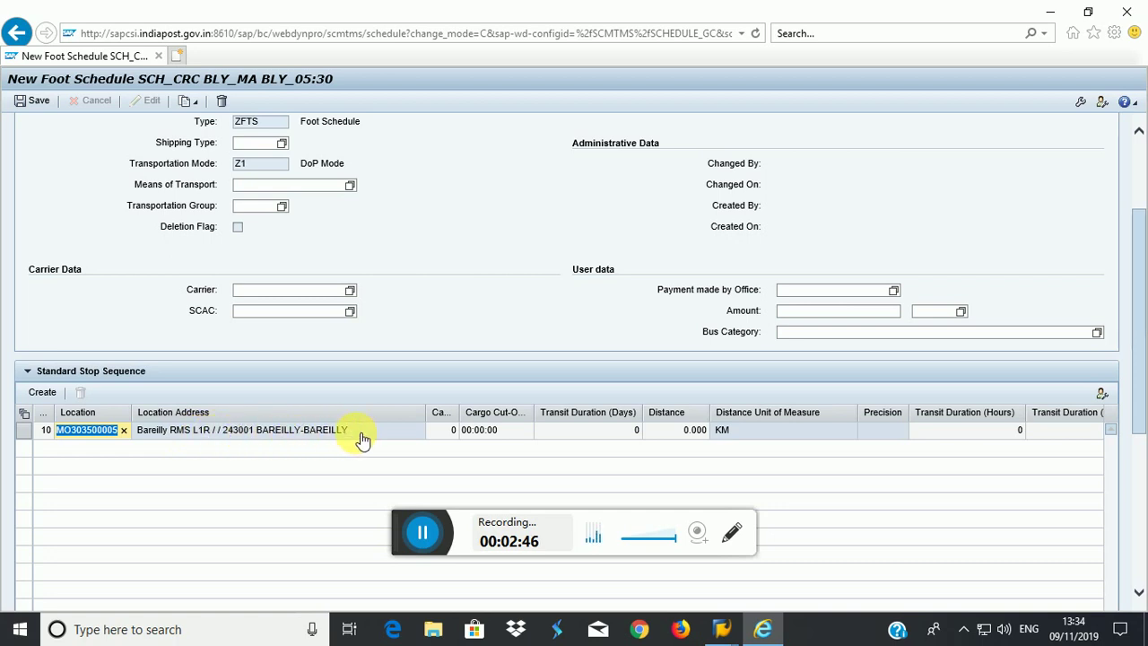
click(42, 392)
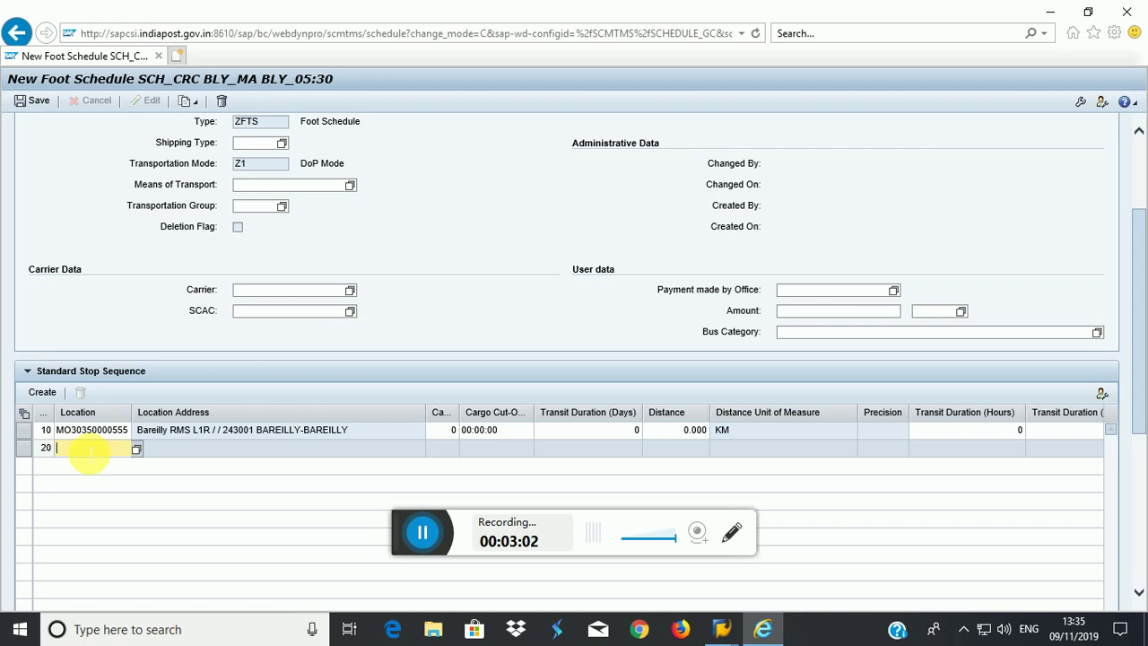
text(TM)
text(30350000503)
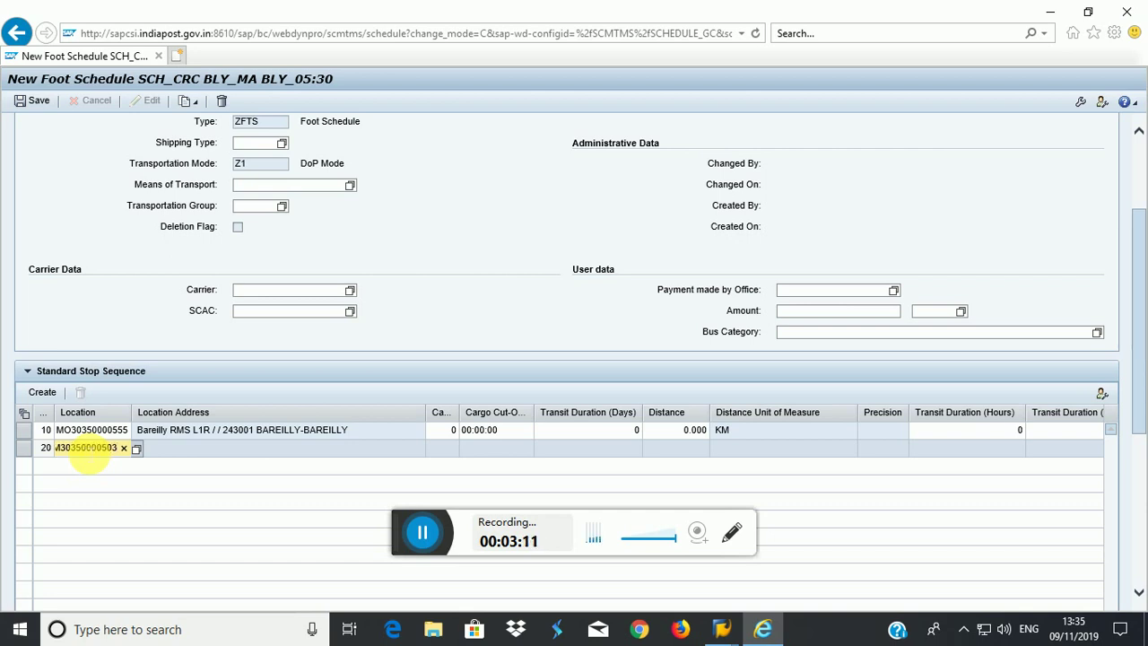
key(Return)
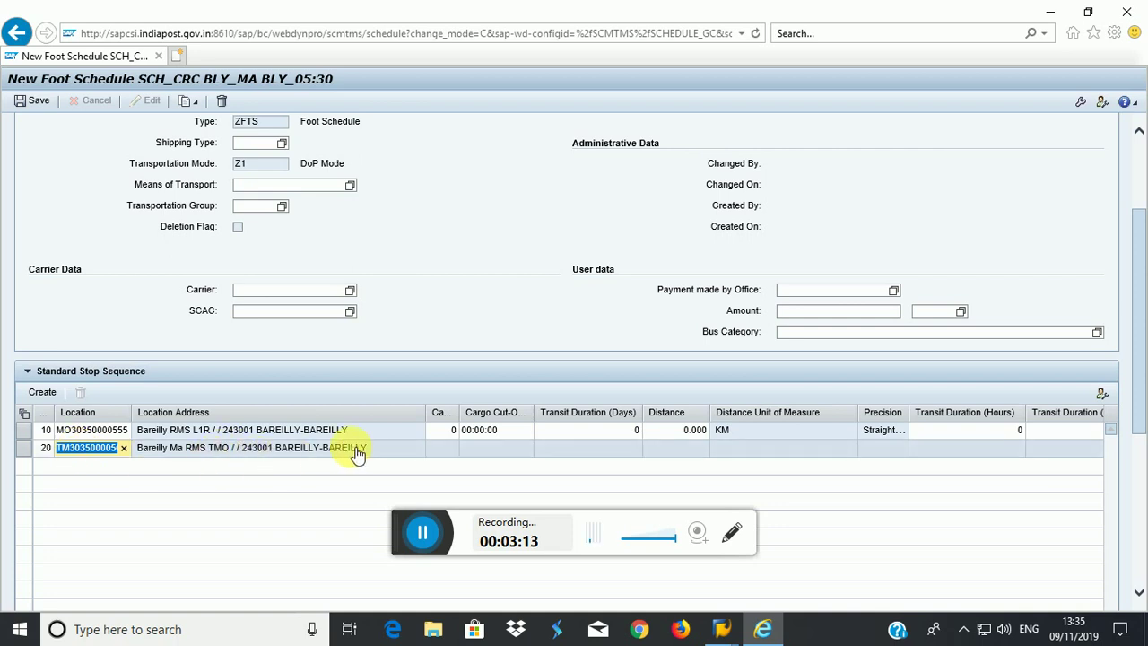
click(49, 393)
click(77, 464)
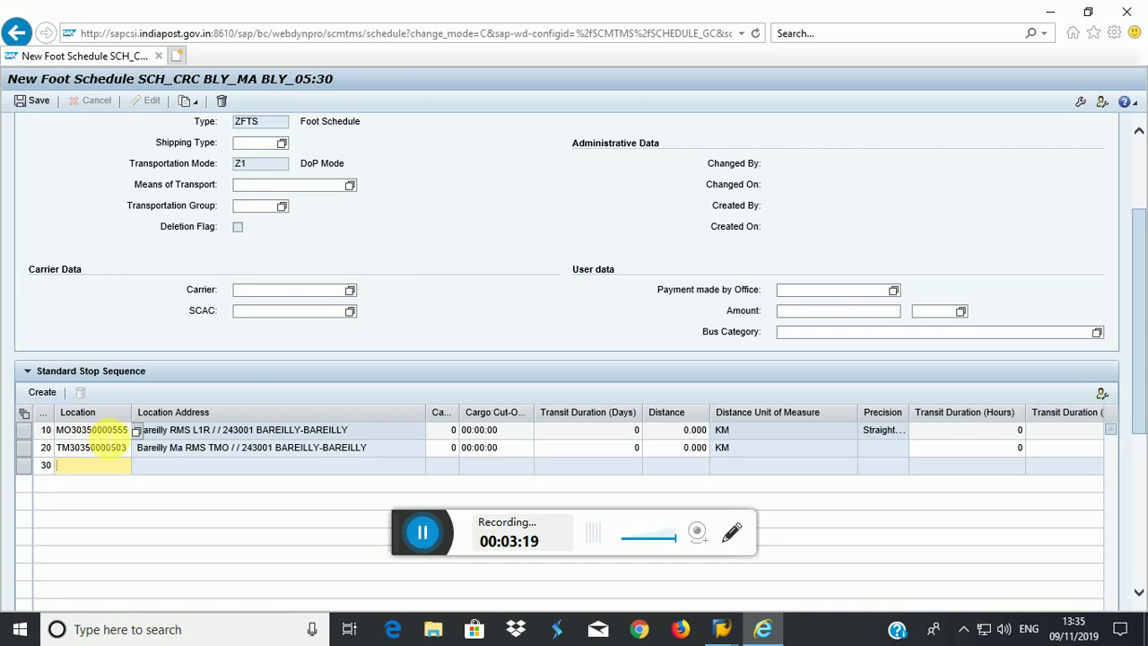
double_click(106, 431)
key(ctrl+c)
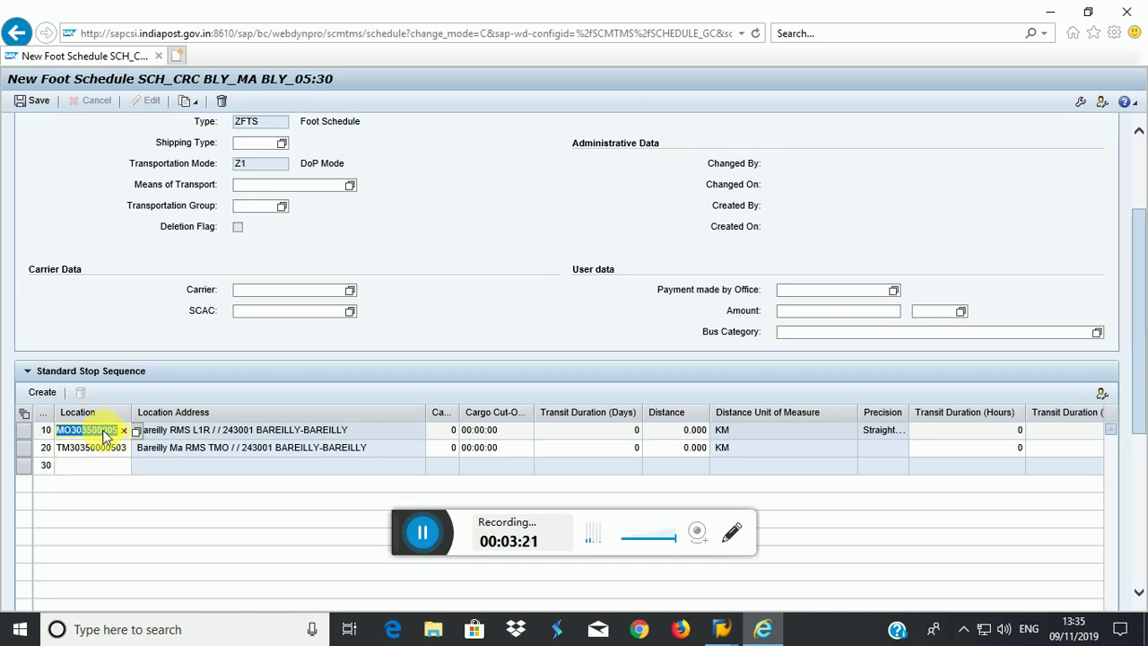
click(97, 467)
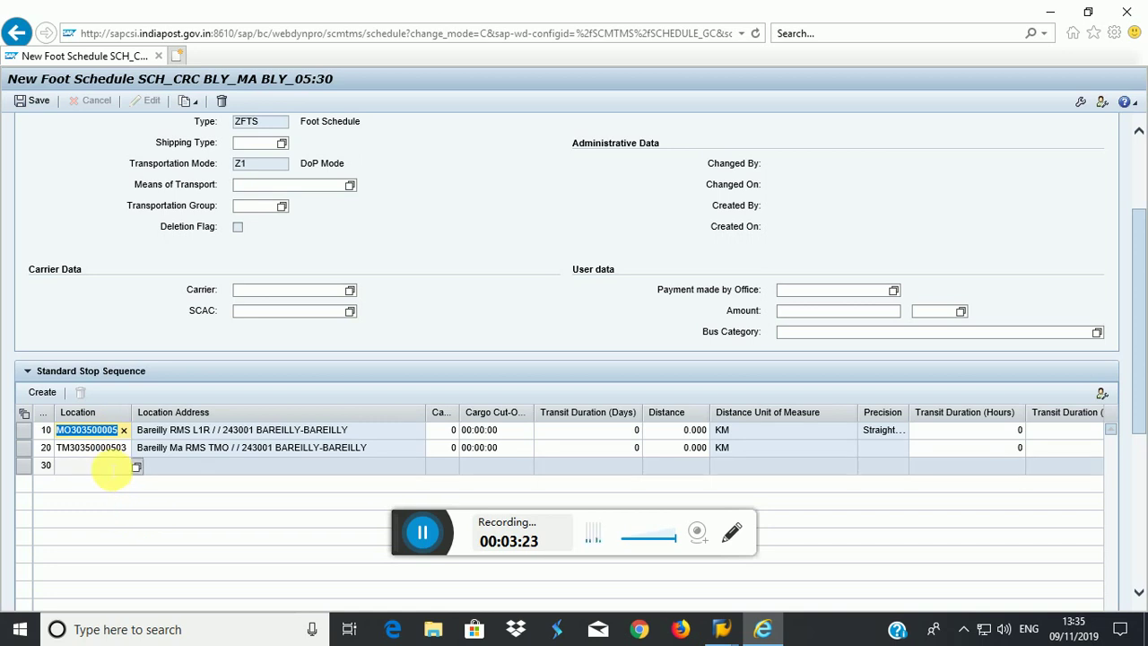
key(ctrl+v)
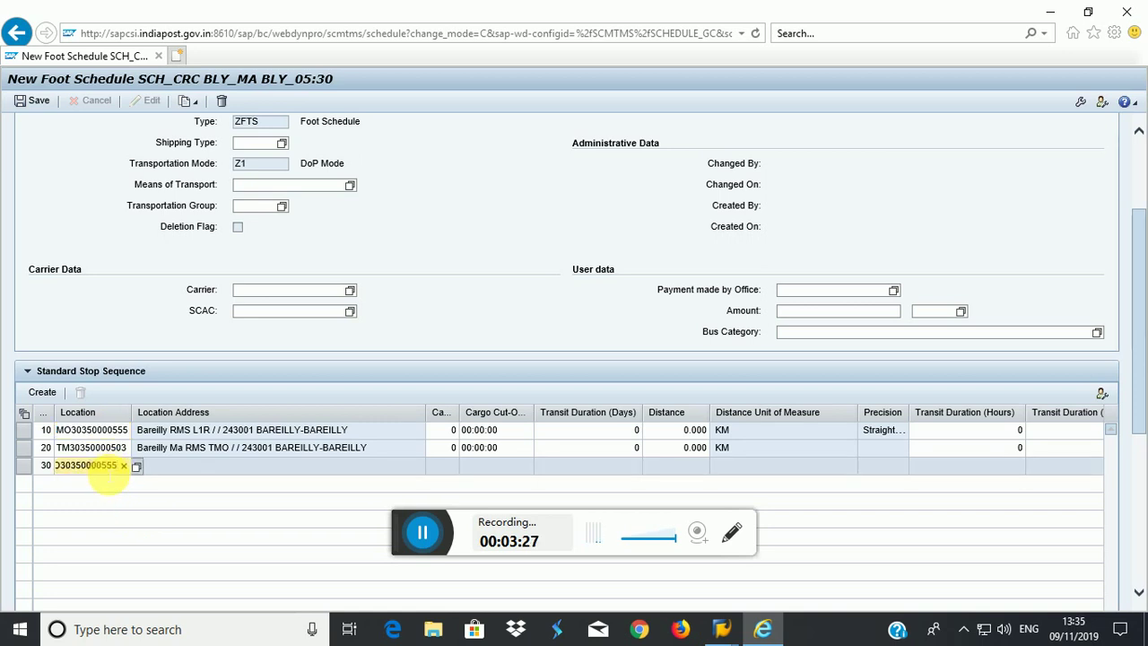
key(Return)
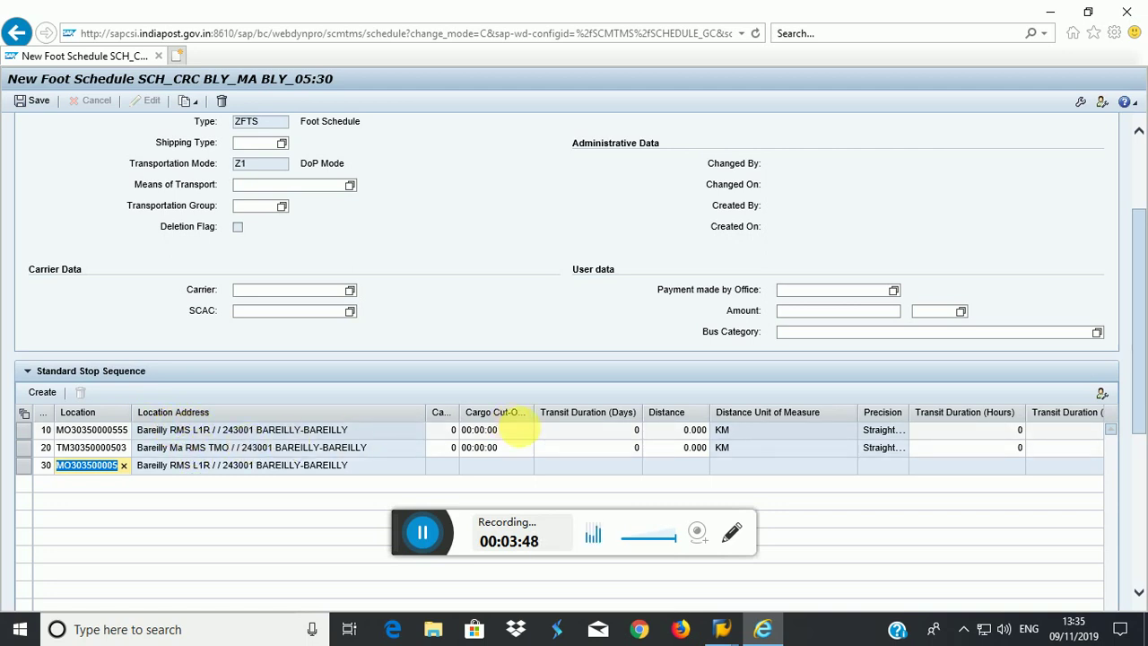
- Set the distance of both the first and second stops to 0.100 KM
double_click(686, 429)
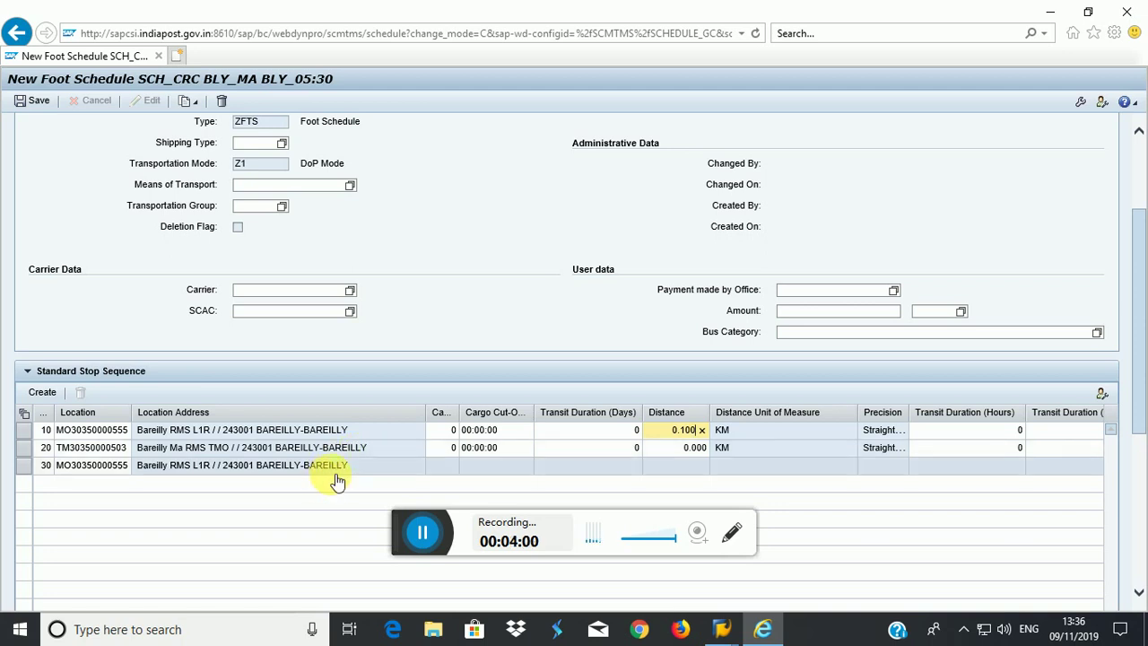
drag(680, 448, 723, 451)
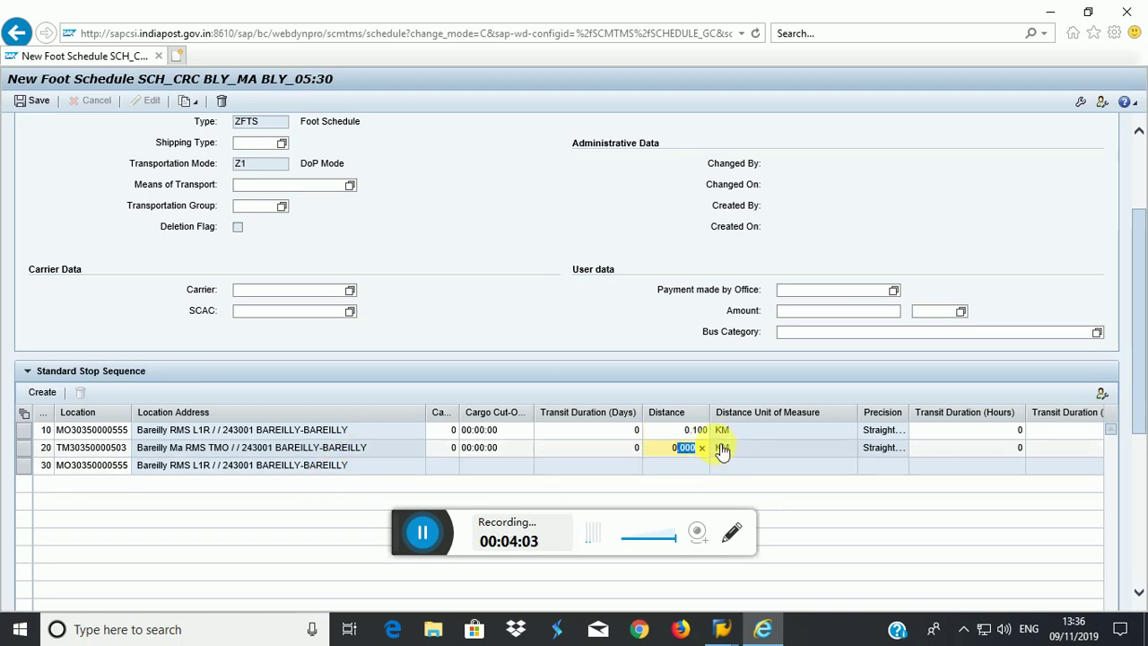
key(BackSpace)
text(.100)
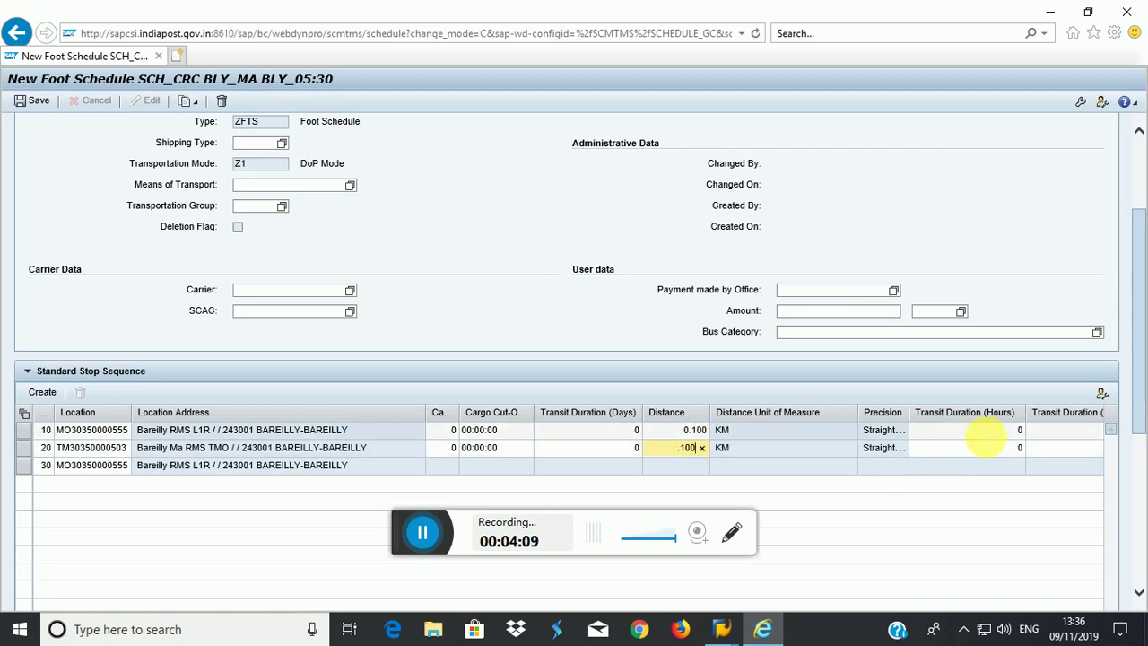
- Set the transit duration of both the first and second stops to 5 minutes
click(980, 429)
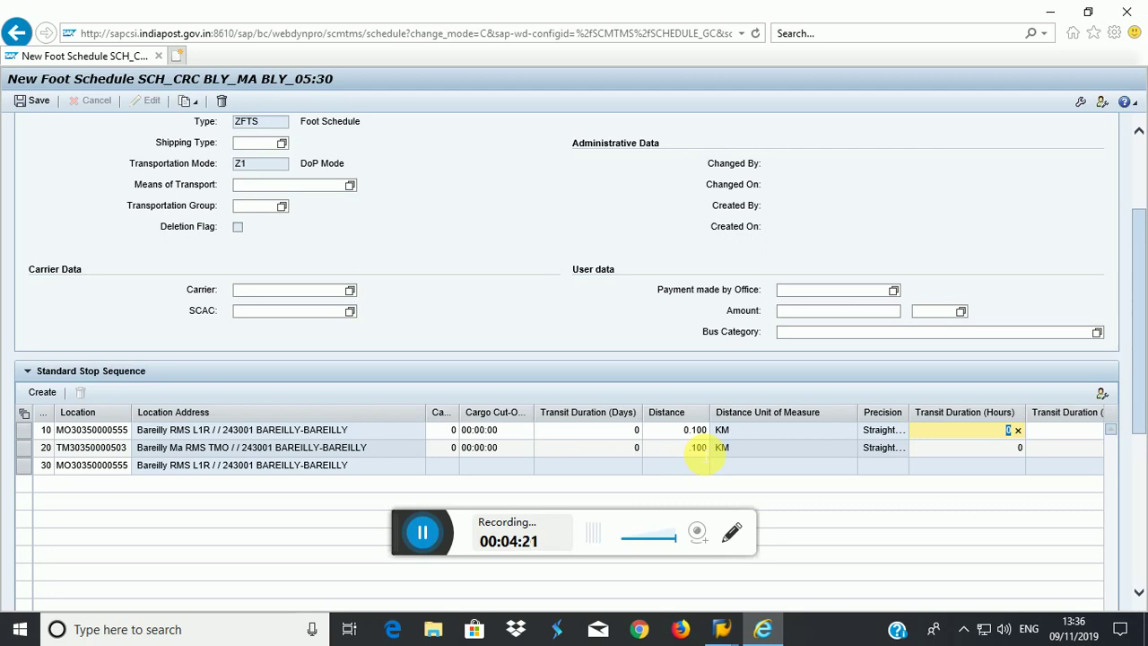
click(1087, 431)
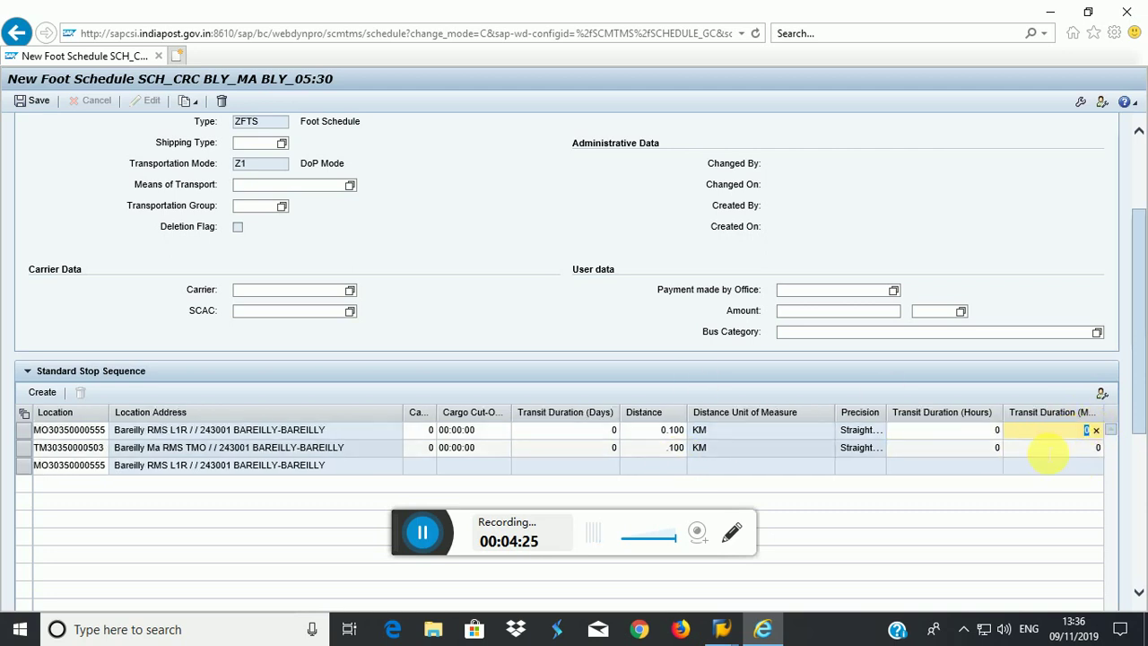
text(5)
click(1087, 447)
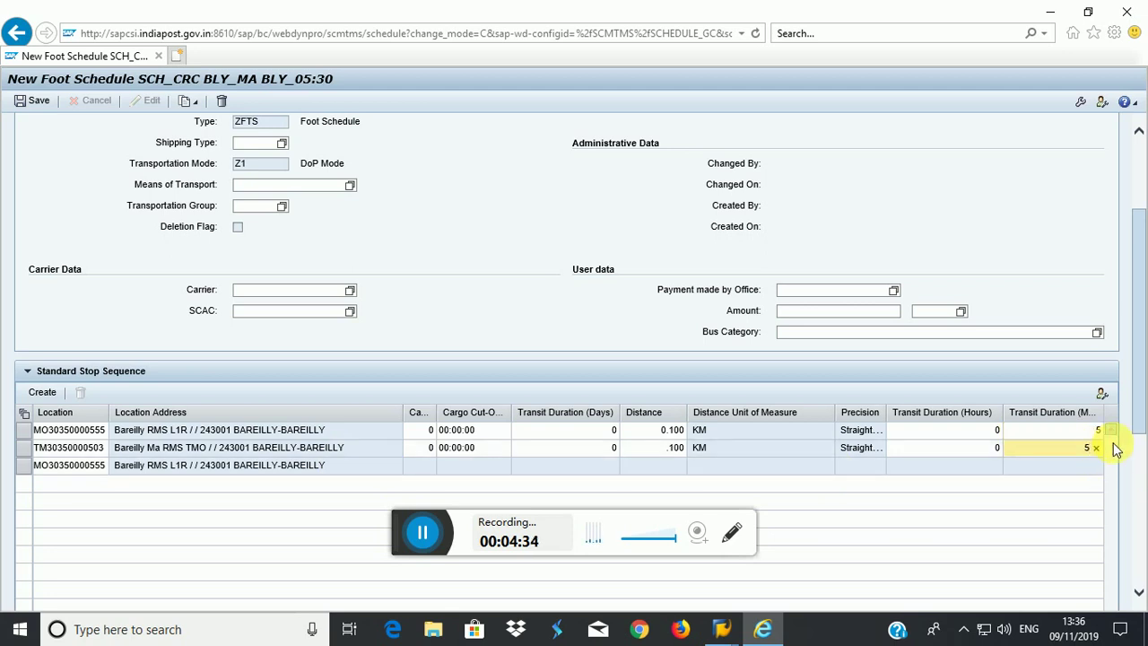
text(5)
- Set the length of stay at the second stop to 10 minutes
drag(1135, 402, 1144, 448)
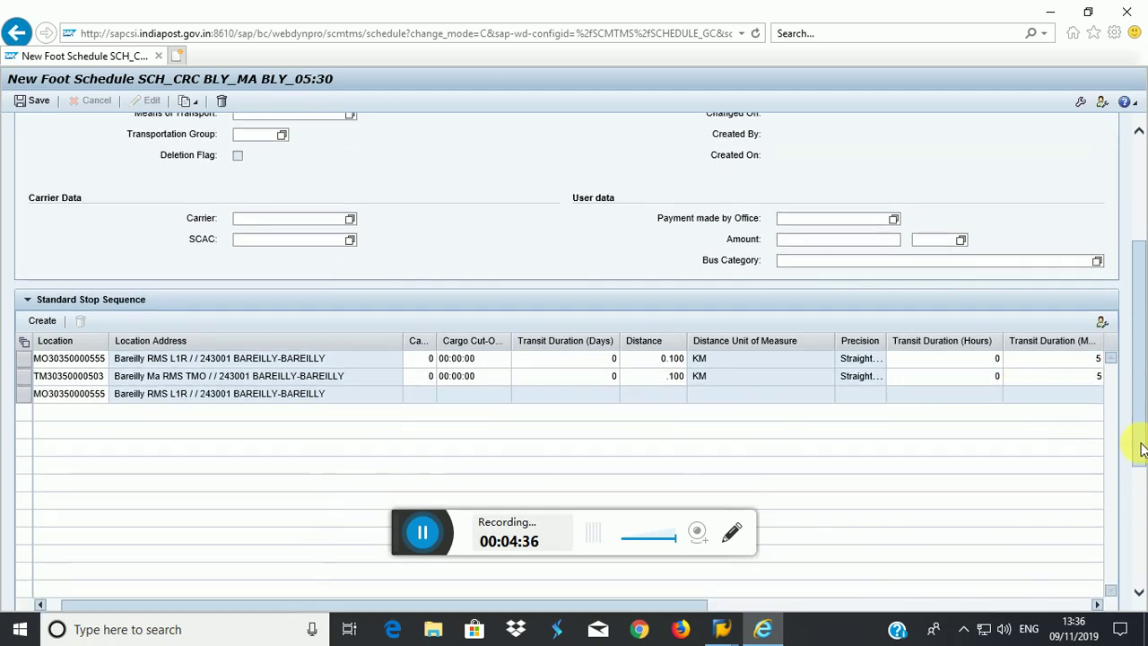
drag(693, 556, 1089, 551)
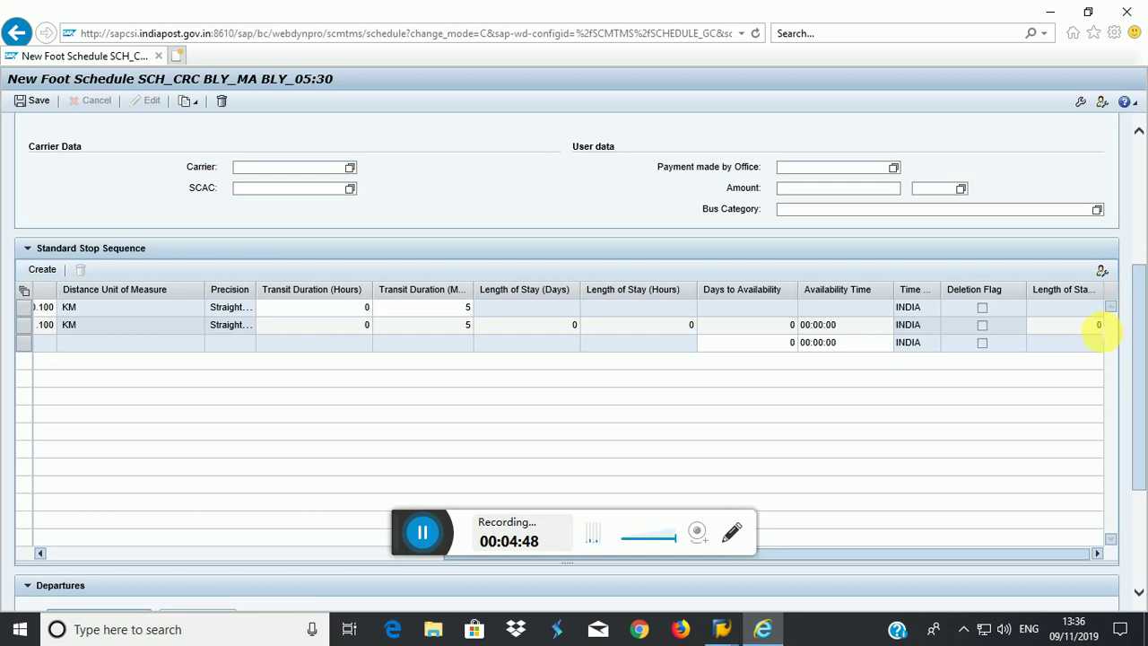
click(1096, 325)
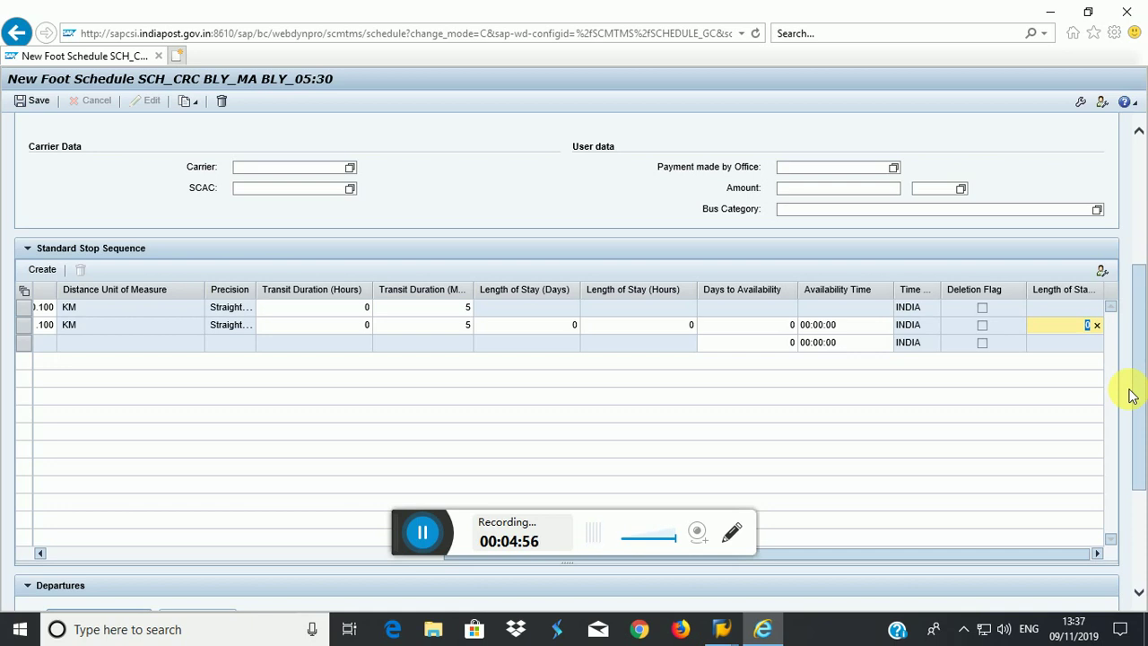
text(1)
key(Return)
click(1096, 323)
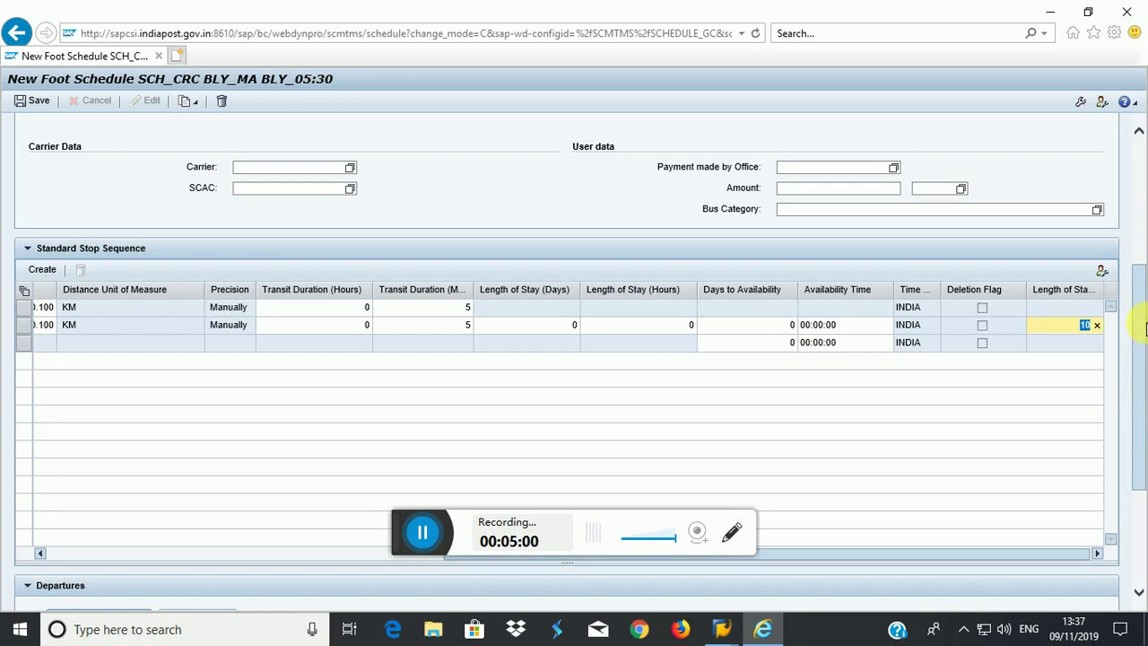
- Create a departure rule for the schedule's stop sequence
scroll(1144, 377, down, 1)
scroll(1144, 376, down, 1)
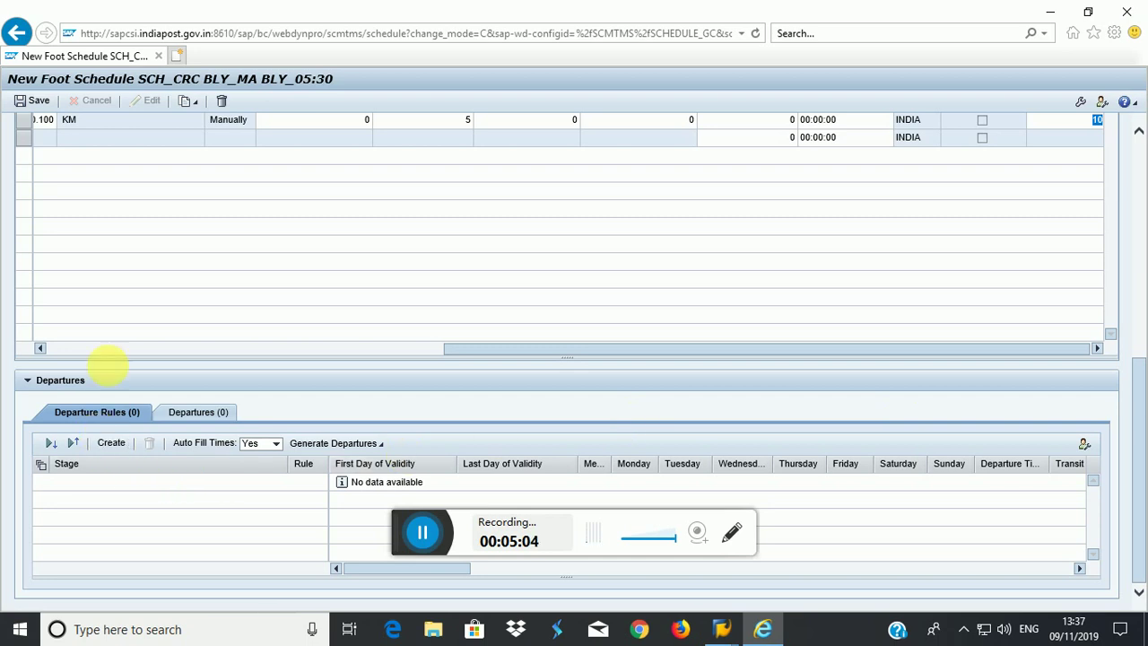
scroll(980, 283, up, 1)
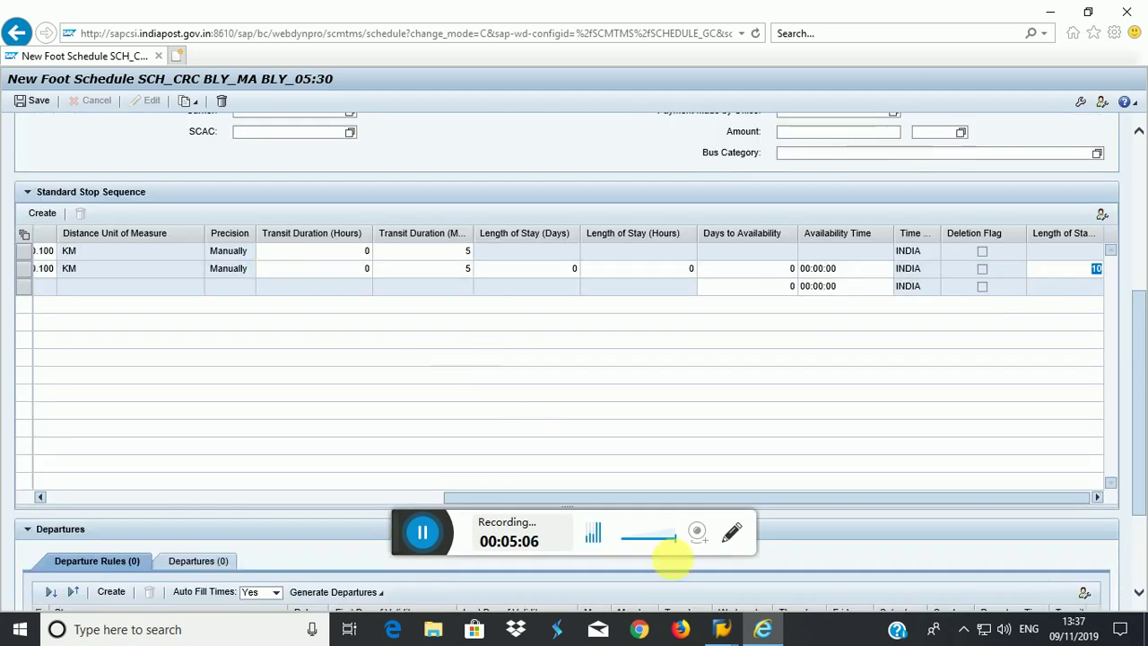
drag(825, 499, 267, 514)
scroll(659, 431, down, 1)
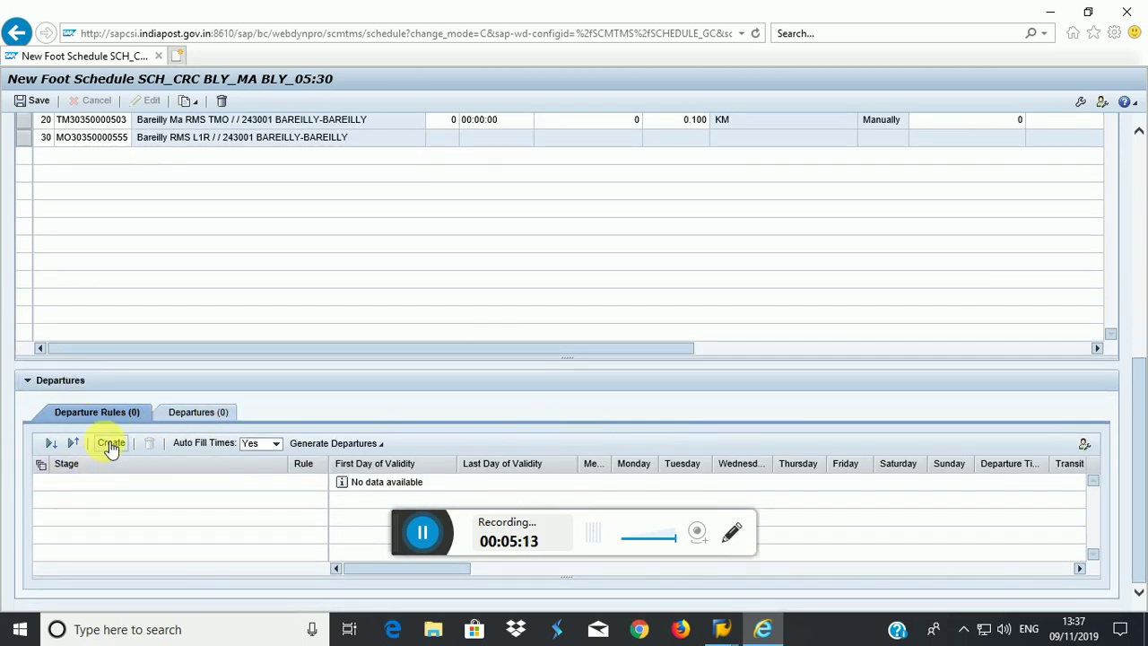
click(110, 445)
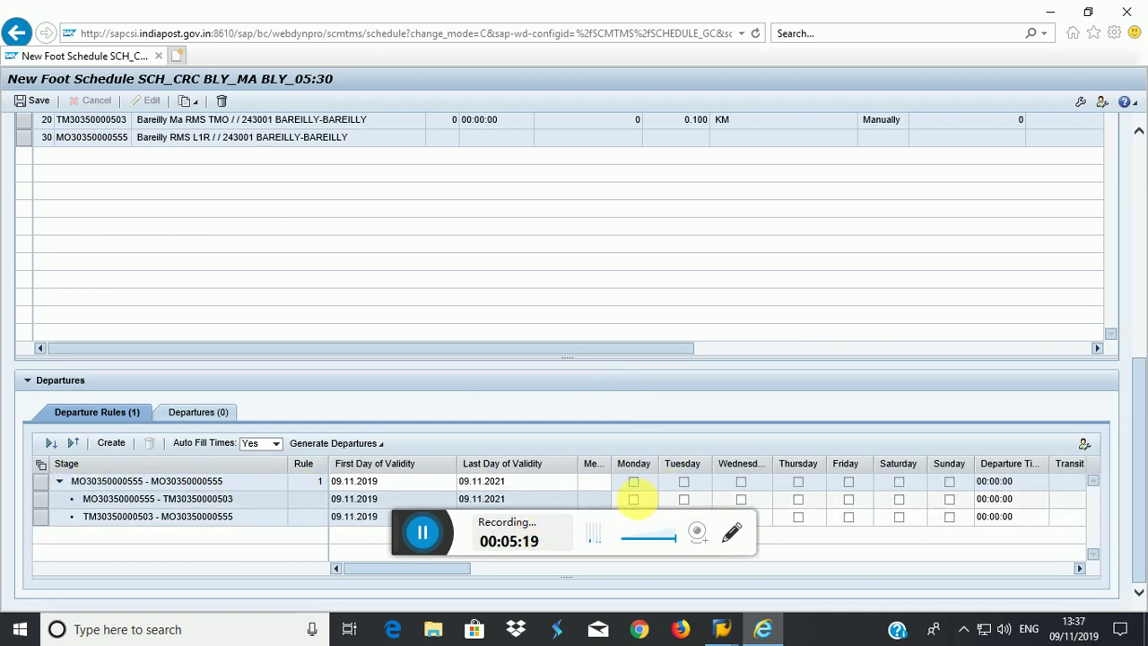
click(41, 498)
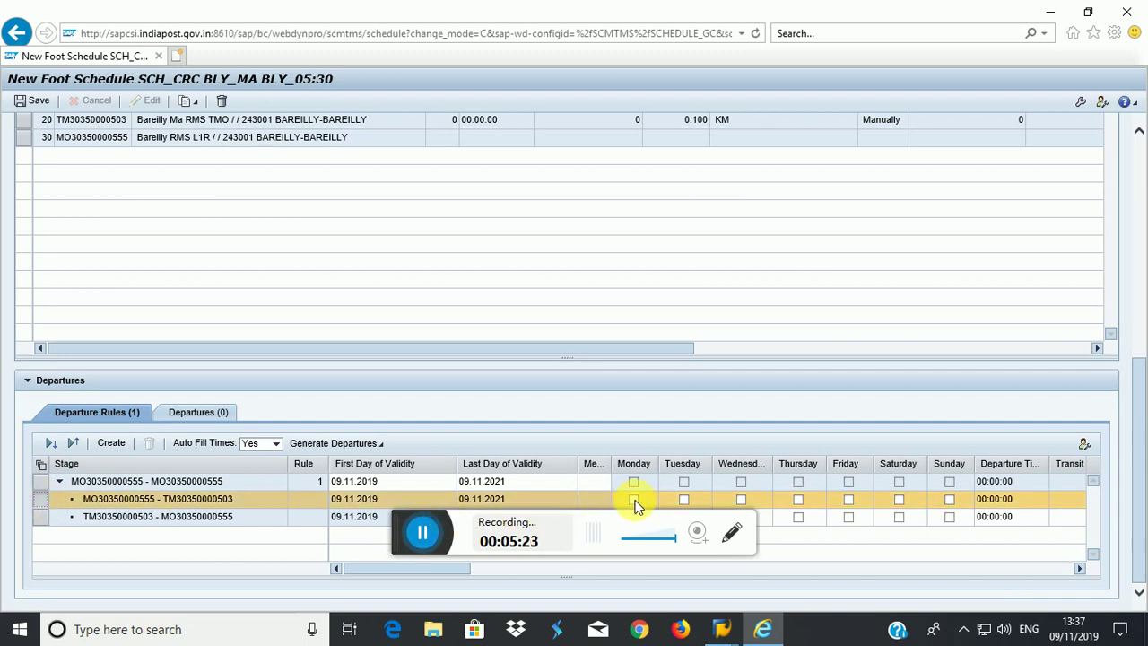
click(684, 501)
click(741, 501)
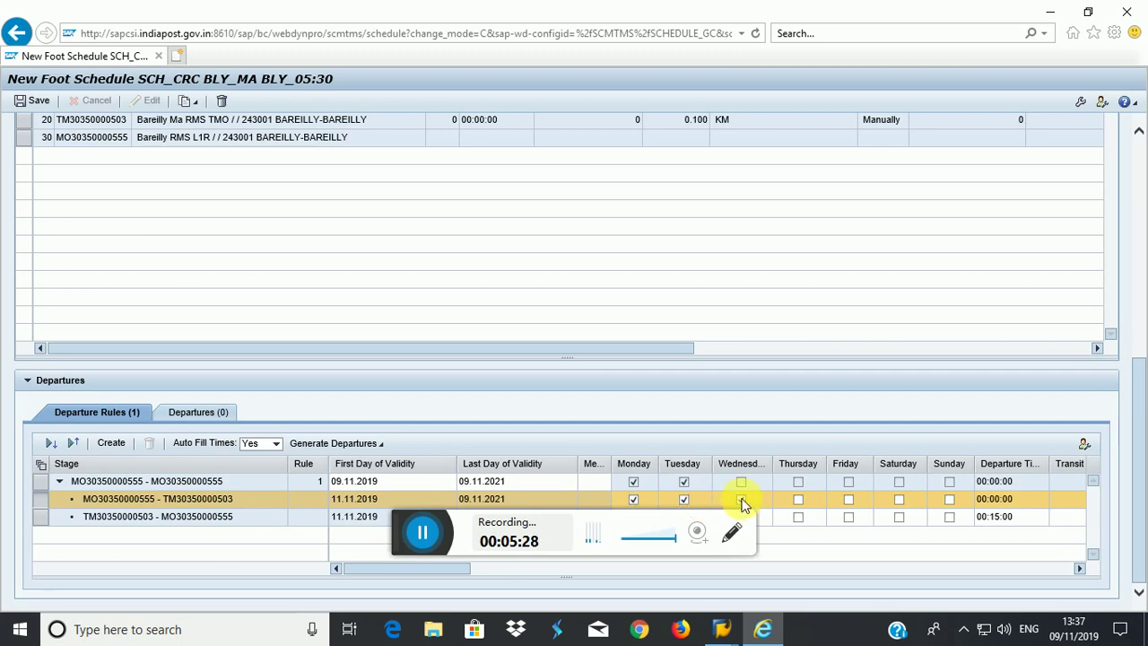
click(798, 500)
click(850, 502)
click(949, 499)
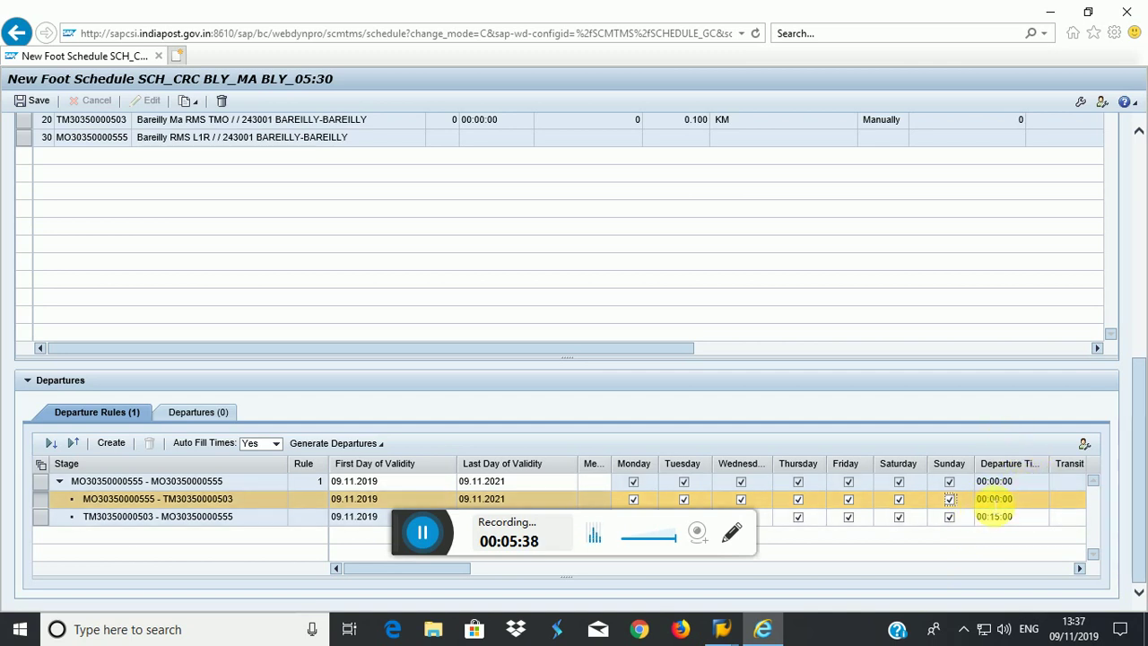
click(987, 499)
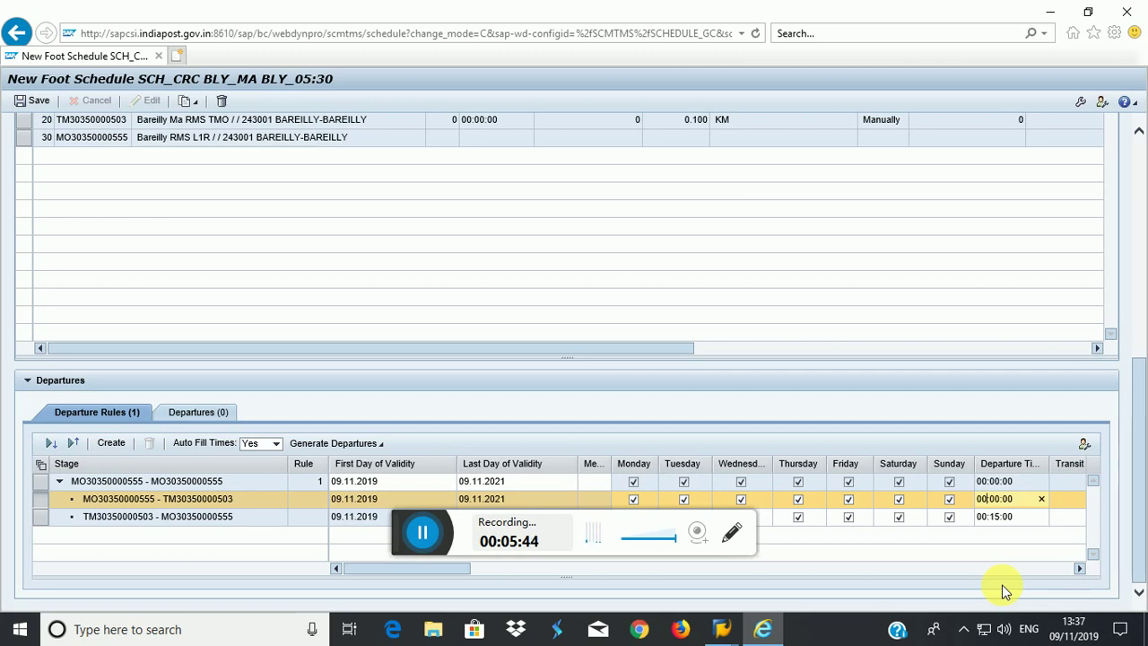
key(Delete)
key(Delete)
key(Delete)
text(05)
key(Delete)
text(3)
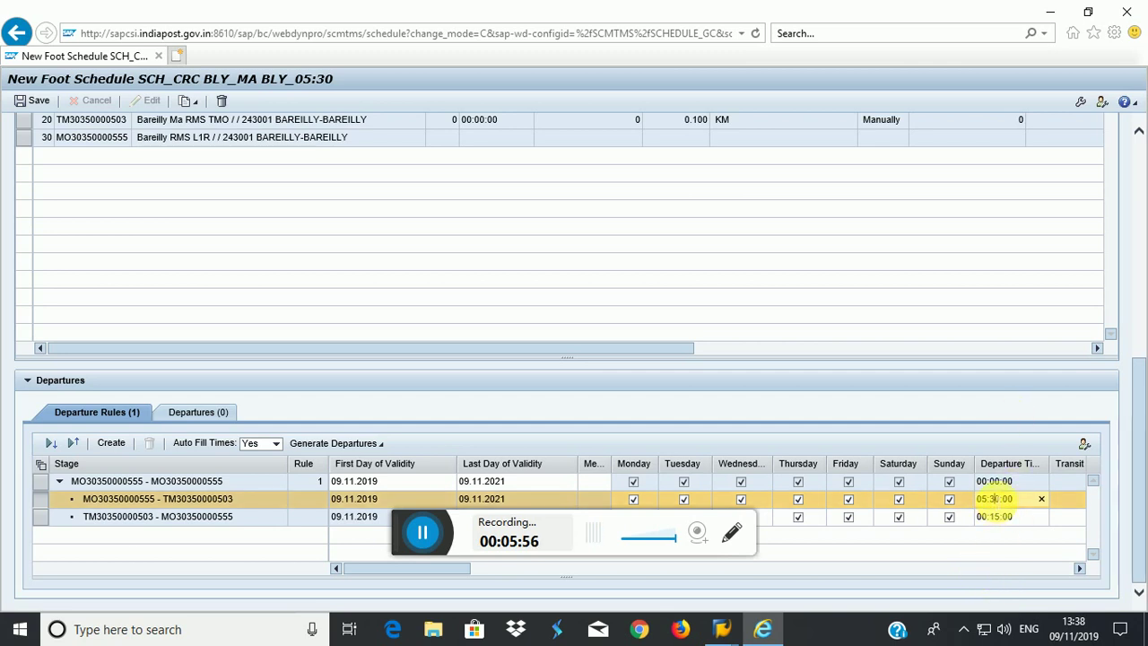
key(Return)
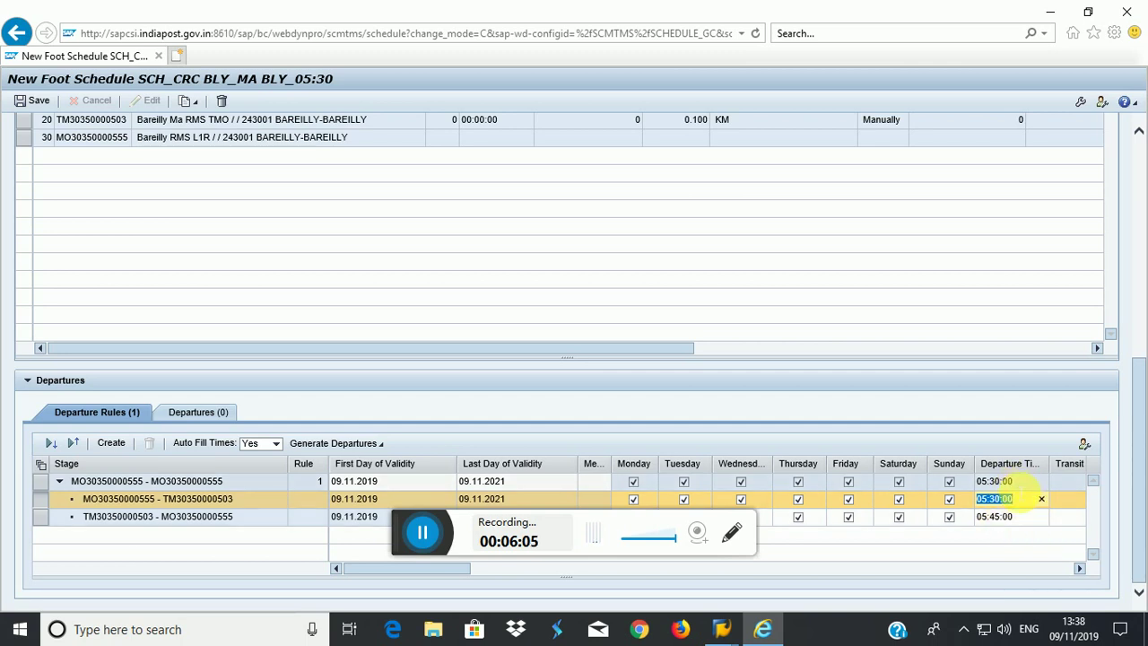
- Generate departures for the validity period from the whole departure rule and save the foot schedule
click(41, 482)
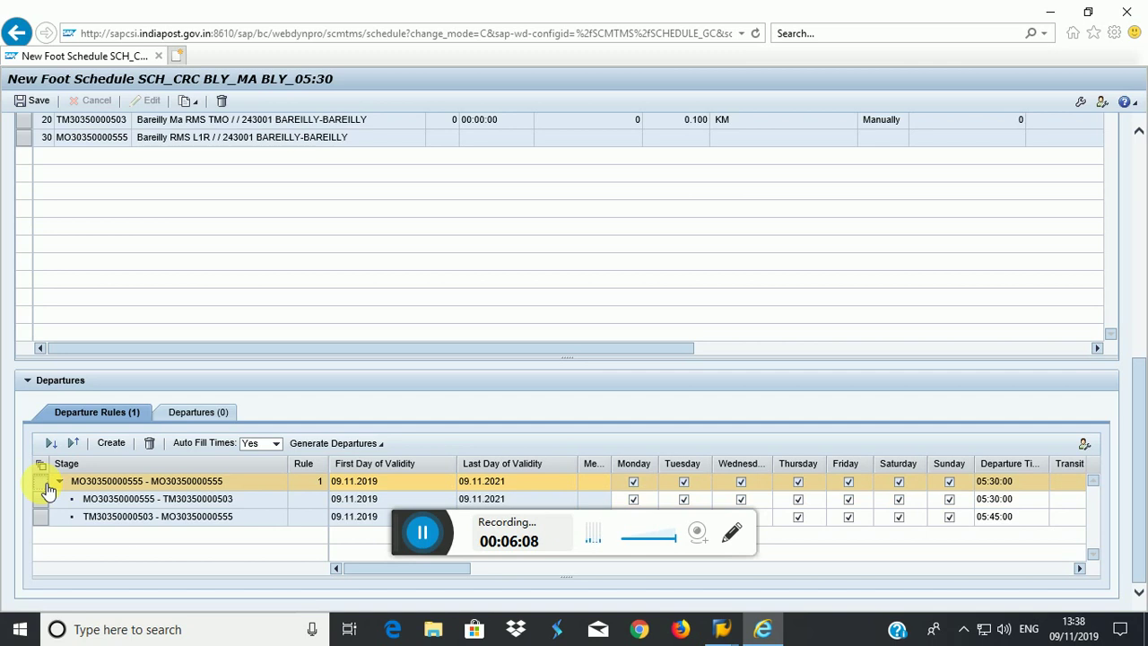
click(374, 443)
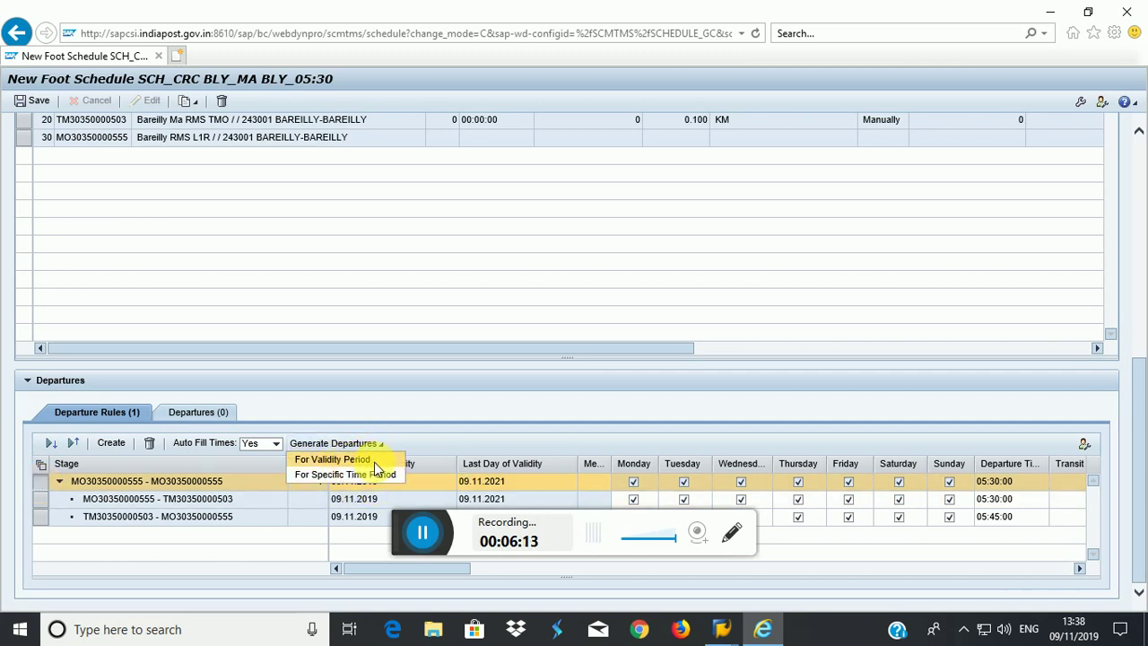
click(376, 462)
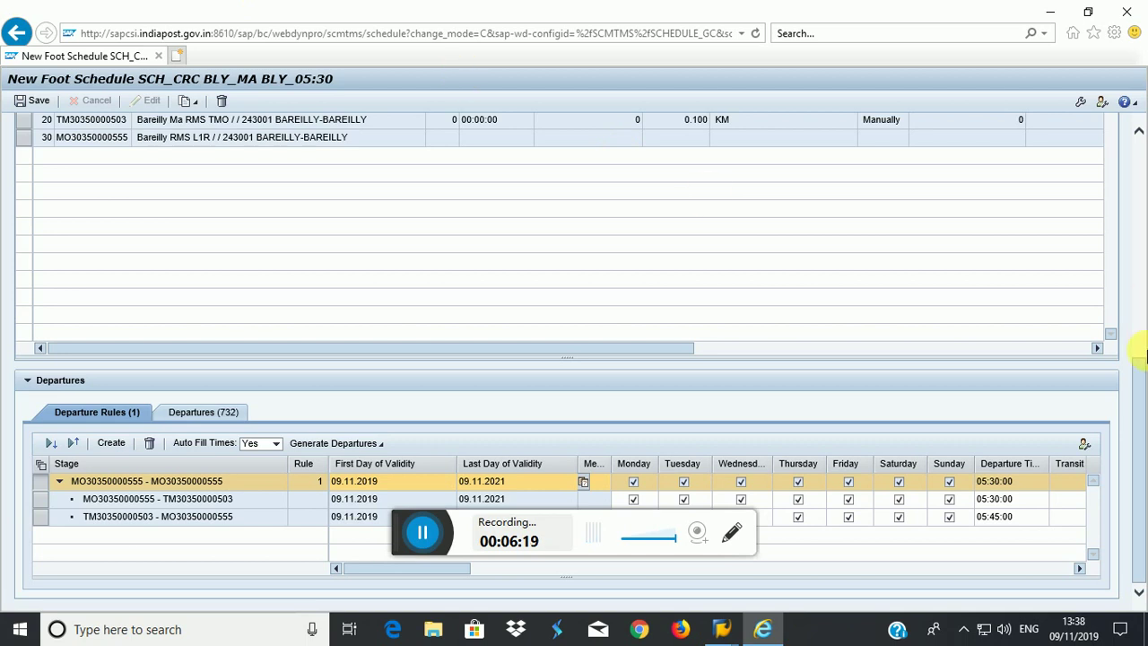
drag(1141, 417, 1135, 169)
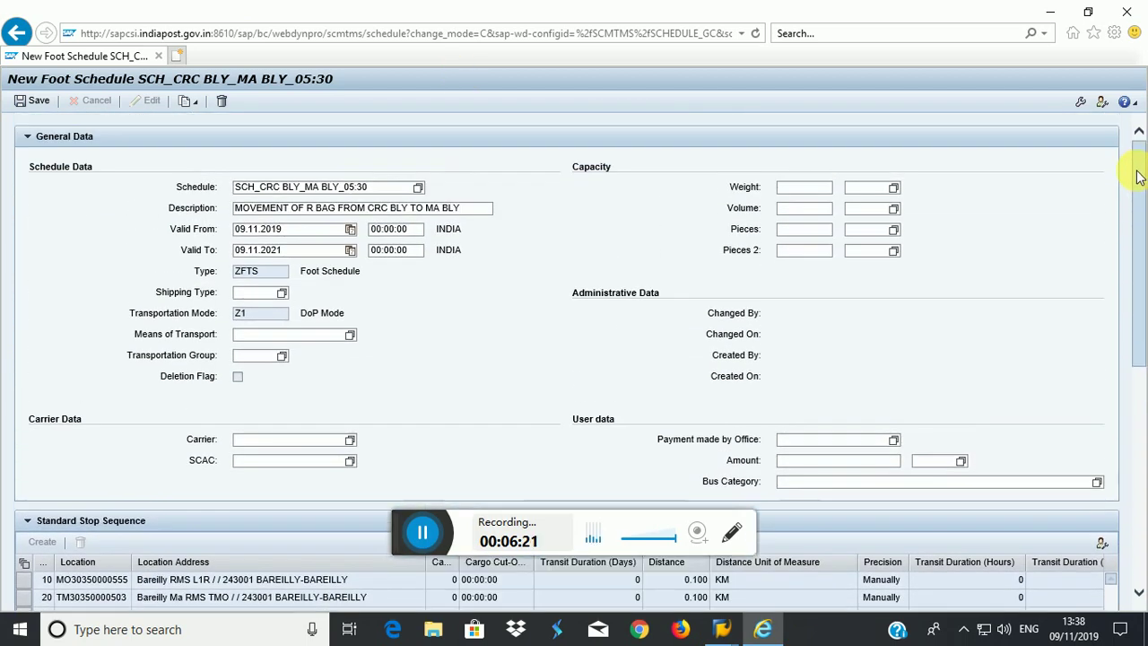
click(46, 107)
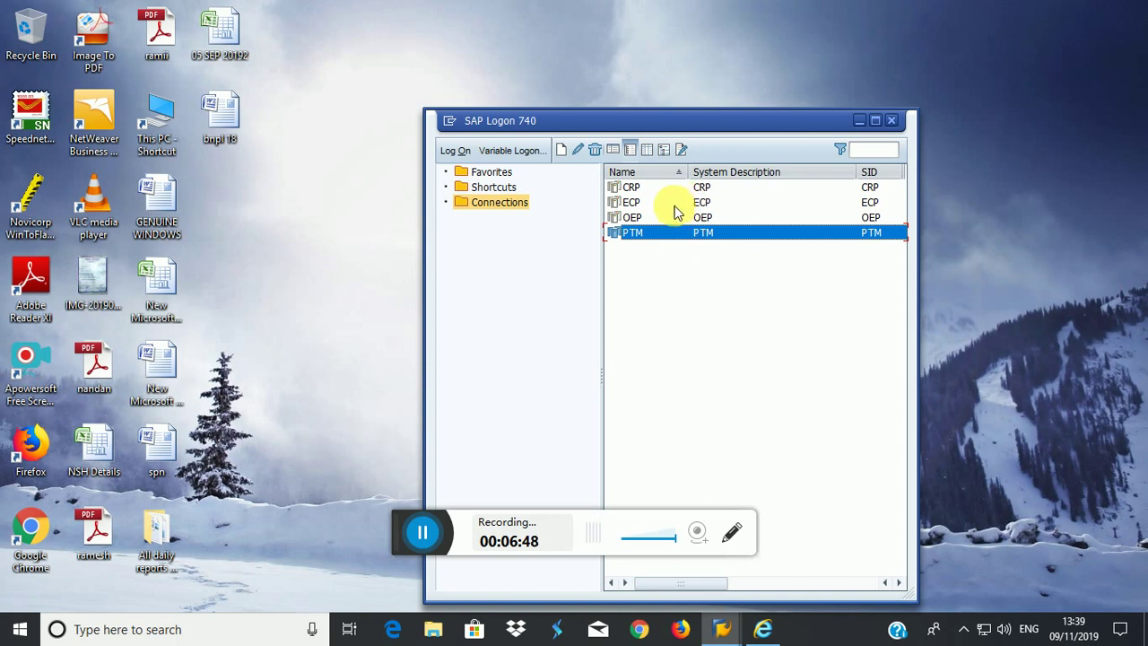
- Open the ECP connection from SAP Logon
click(687, 204)
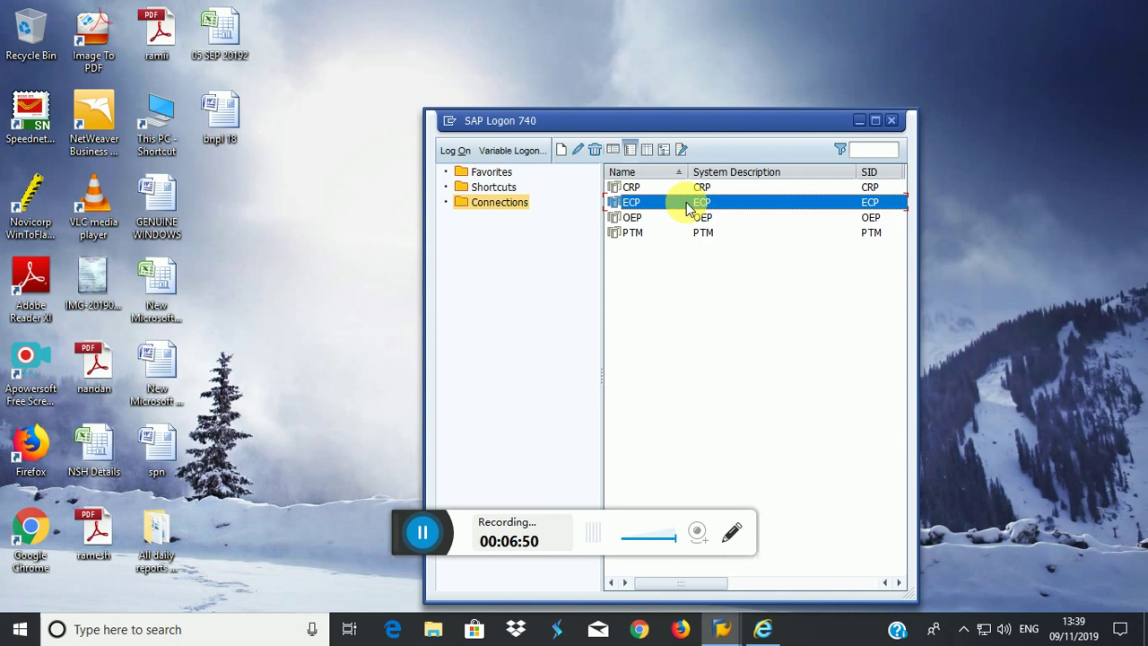
double_click(688, 203)
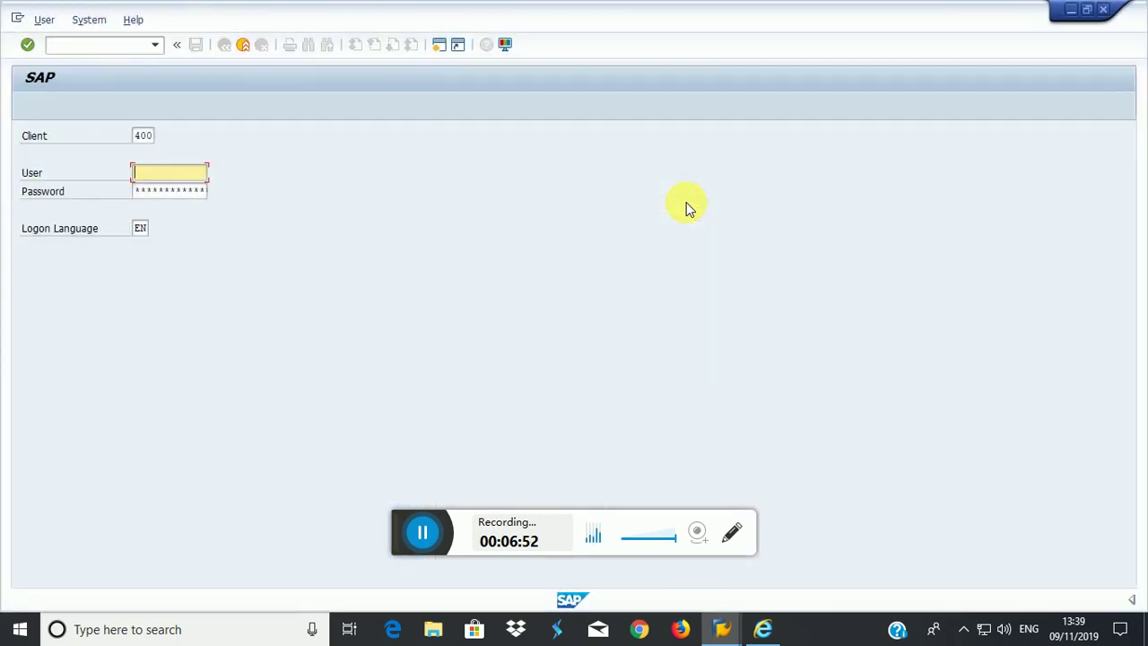
- Log on to client 400 with the user ID superuser74 and the account password
text(s)
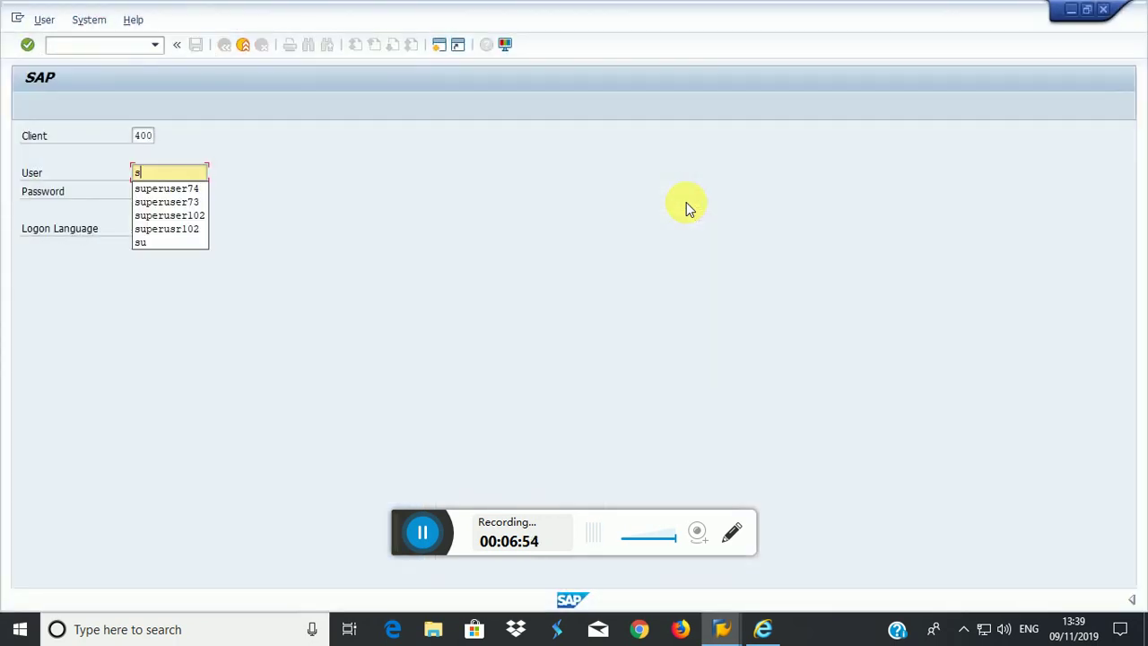
text(uper)
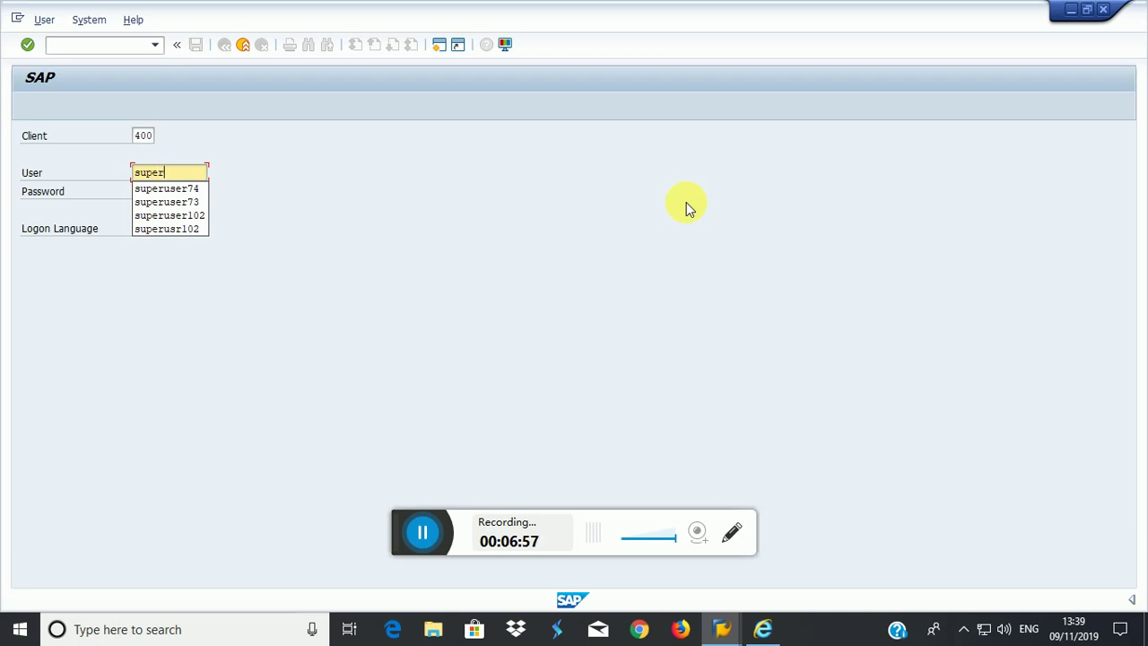
text(user)
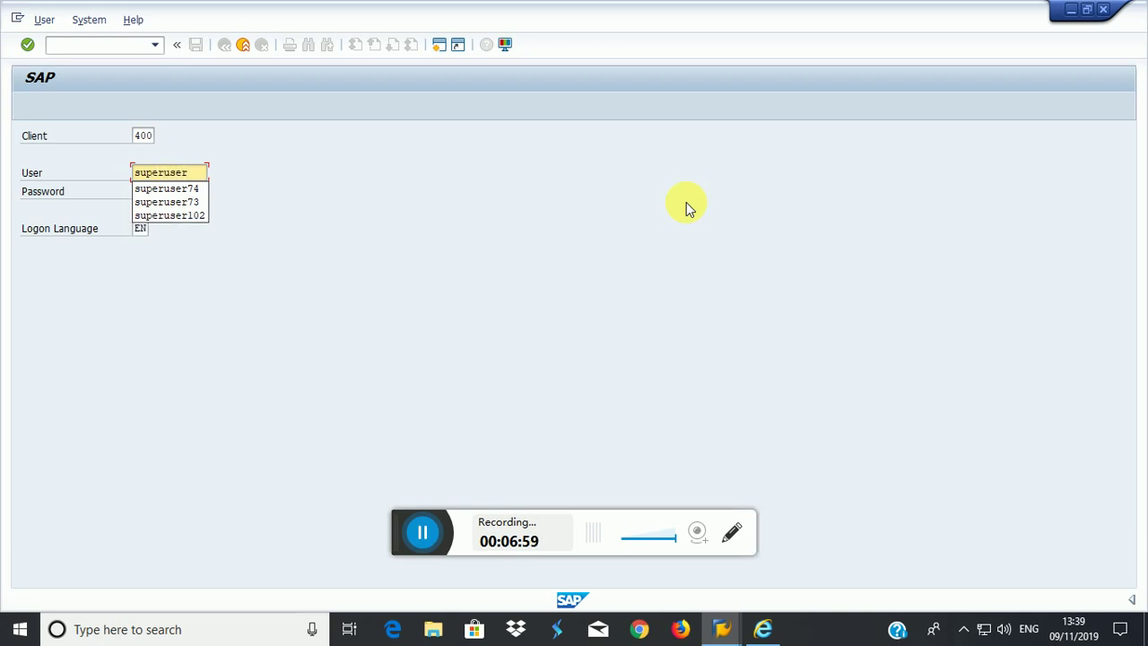
text(74)
key(Tab)
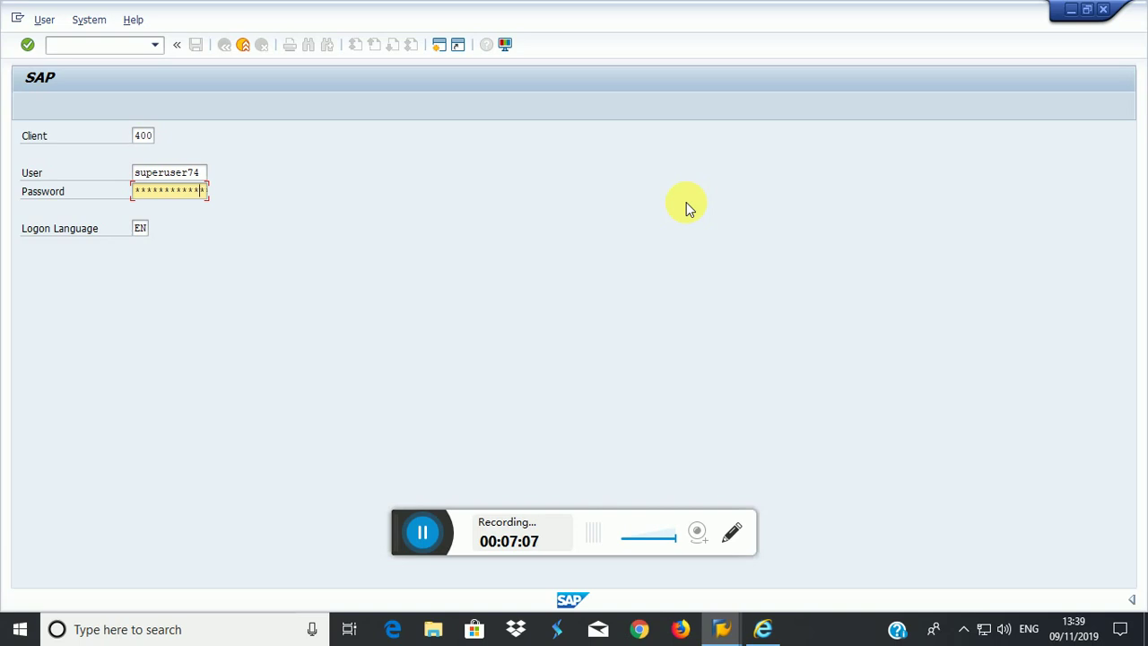
key(Return)
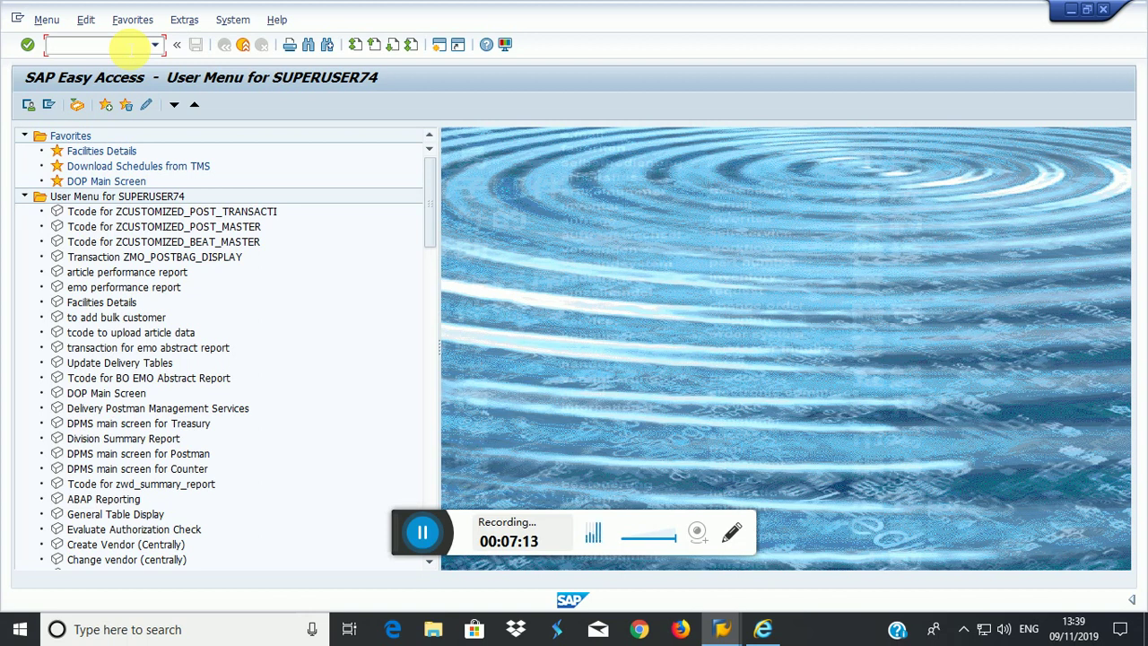
click(130, 46)
text(znoschdwnld)
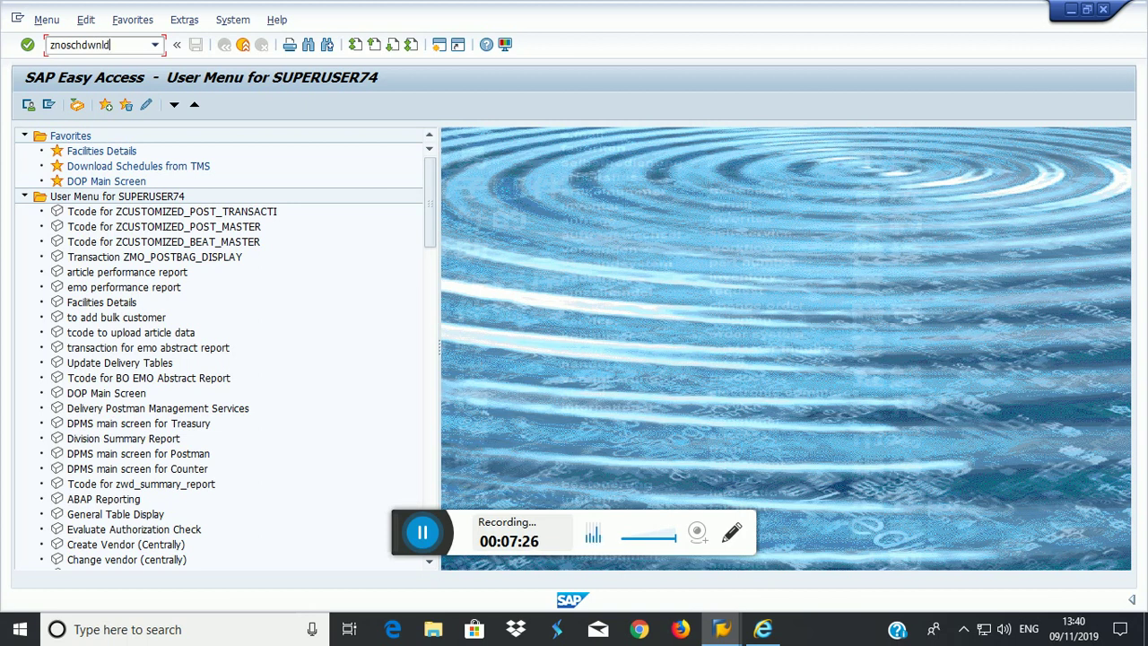
key(Return)
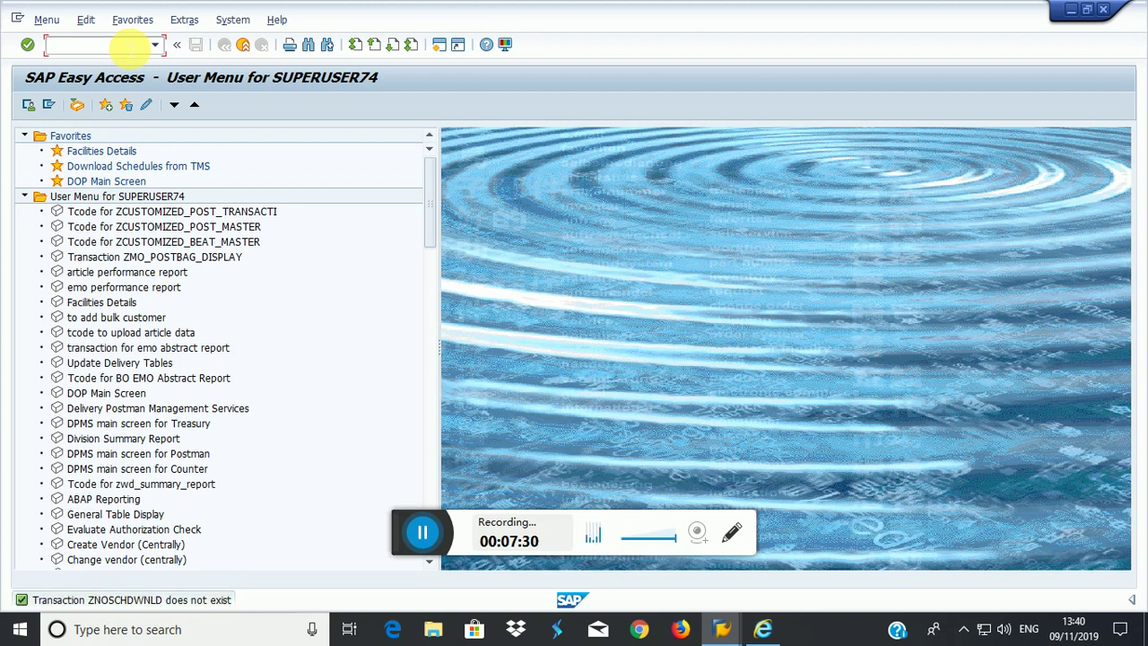
- Start the transaction zmoschdwnld for downloading schedules from TMS
click(130, 47)
text(zmoschdwnld)
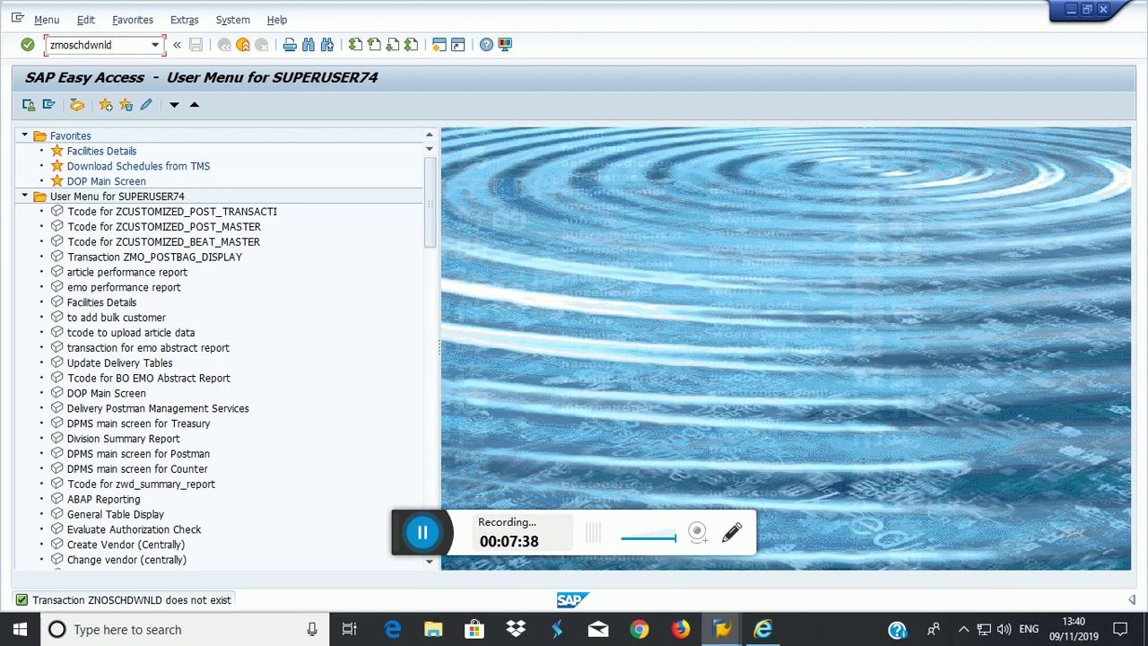
key(Return)
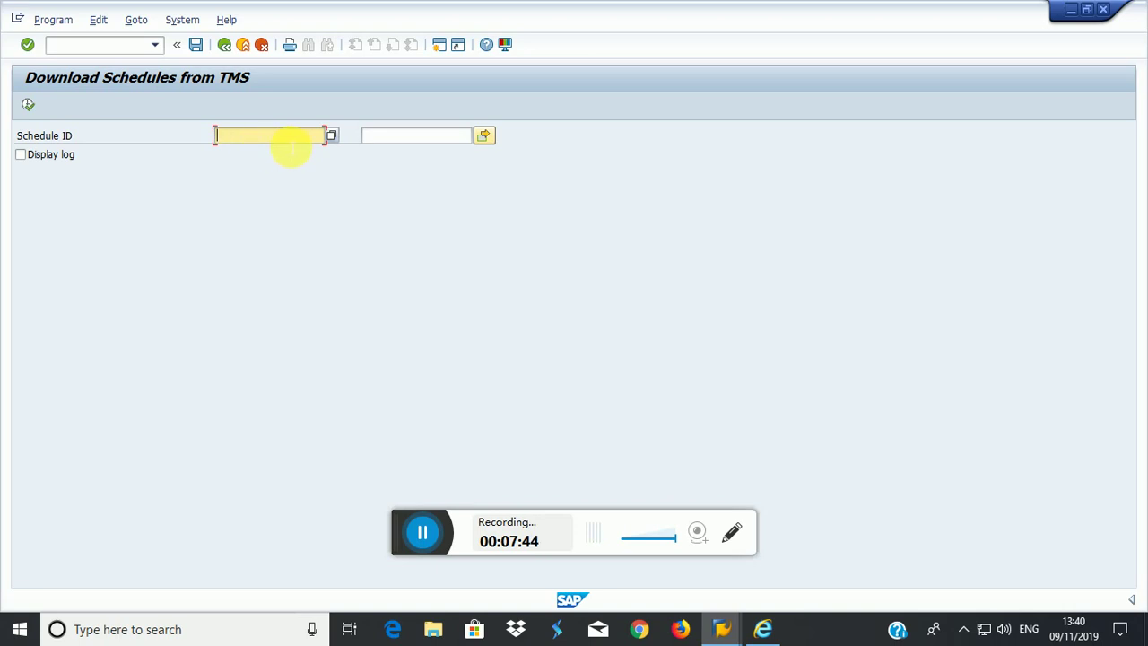
- Copy the schedule name SCH_CRC BLY_MA BLY_05:30 from the foot schedule in Internet Explorer into the Schedule ID selection in SAP
click(763, 629)
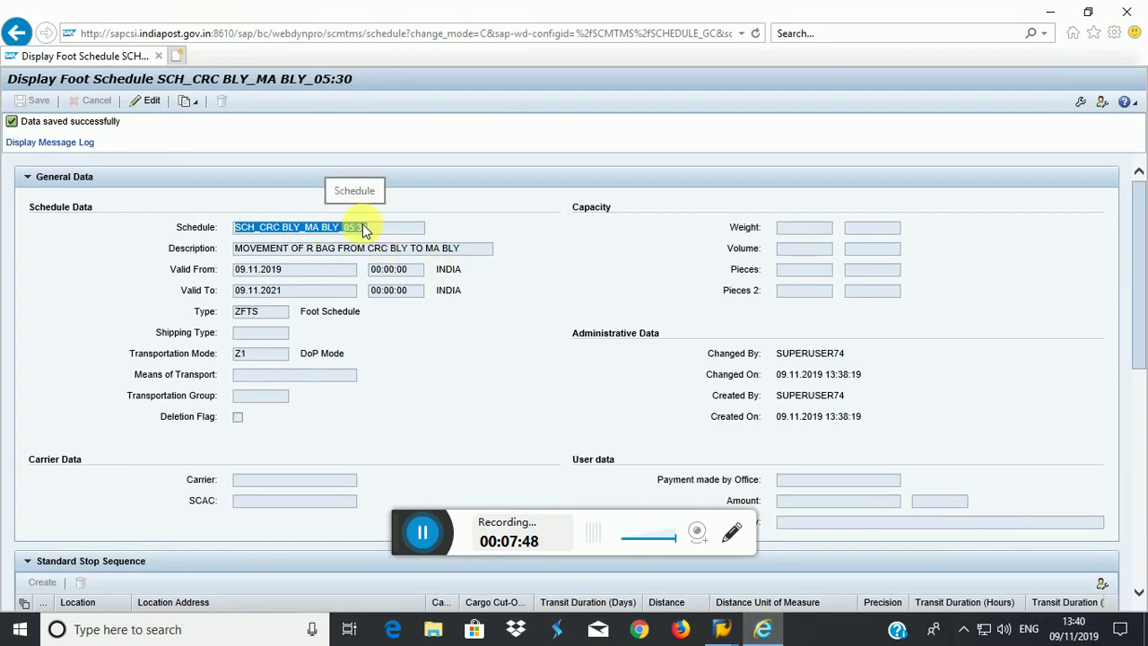
double_click(371, 229)
drag(371, 231, 257, 225)
key(ctrl+c)
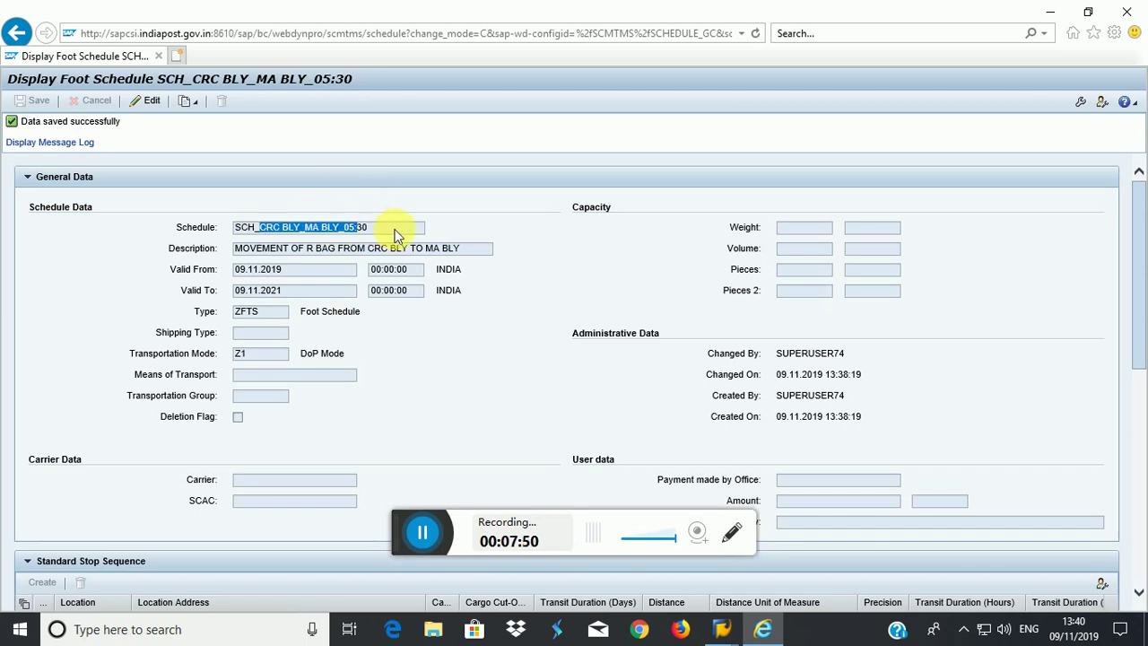
drag(385, 230, 230, 231)
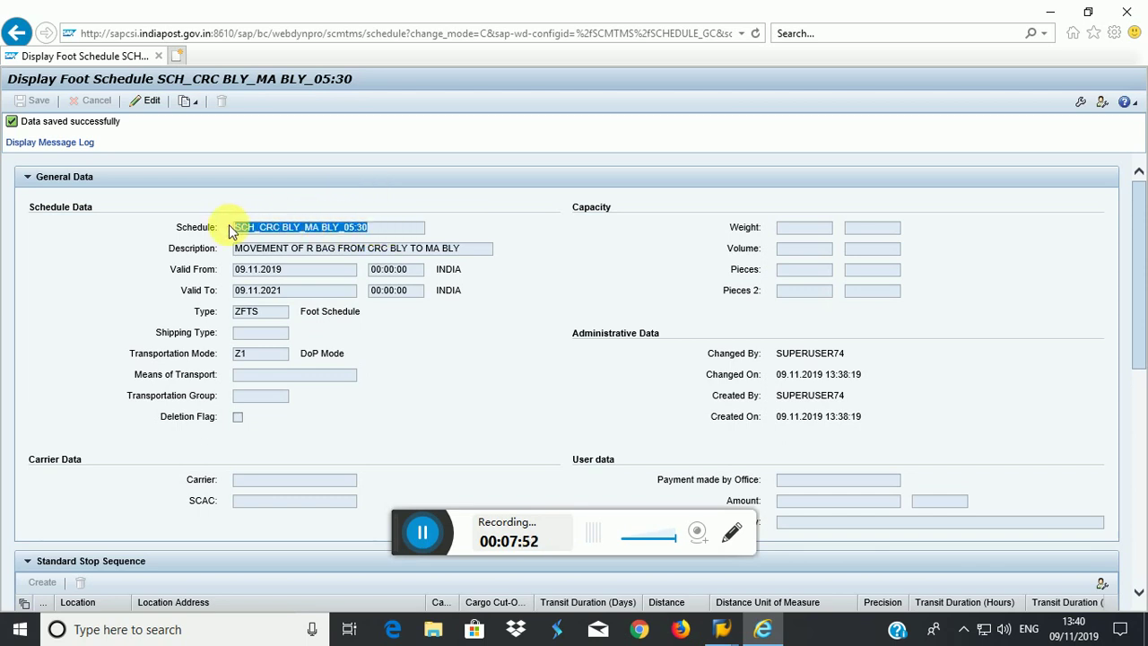
key(alt+Tab)
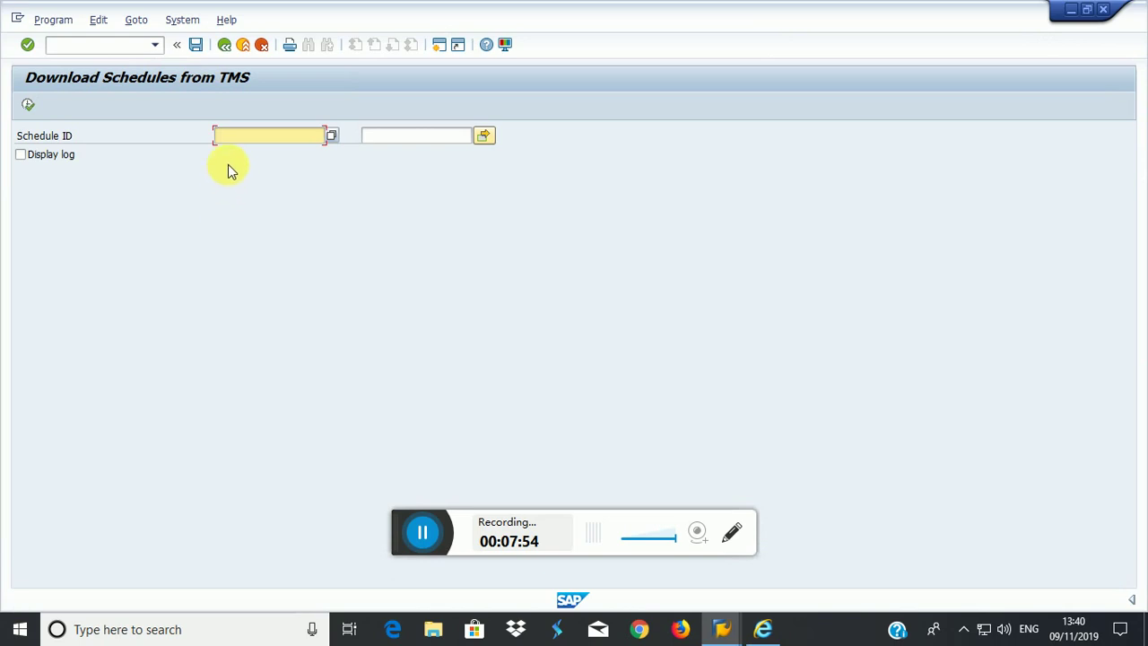
key(ctrl+v)
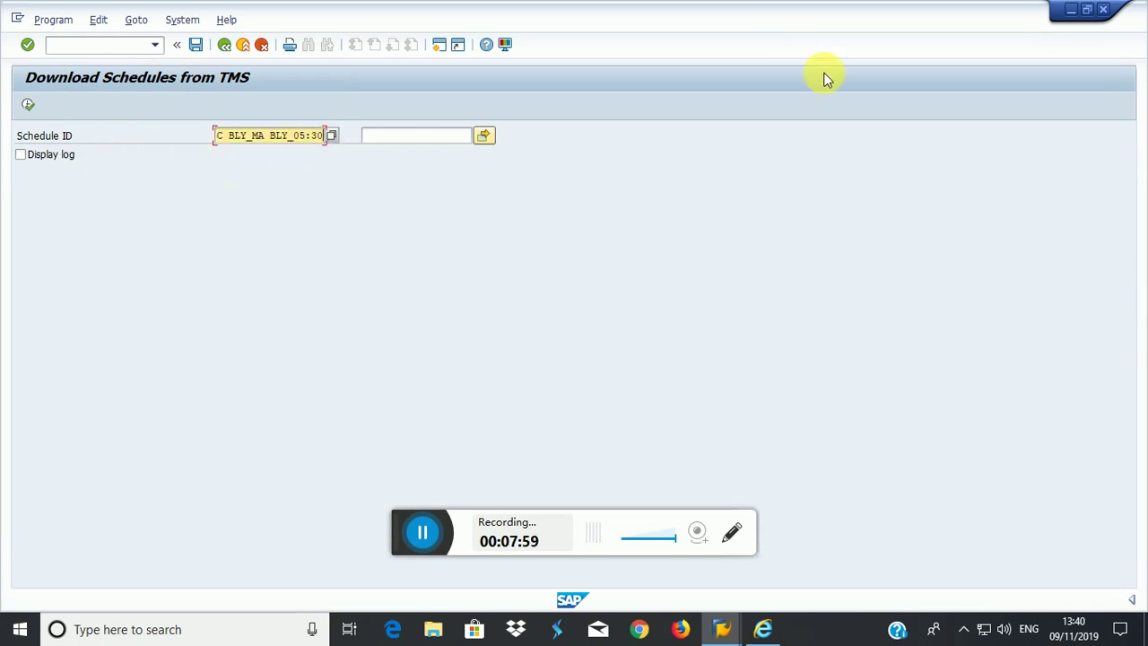
- Download the selected schedule with log display enabled and return to the user menu
click(21, 155)
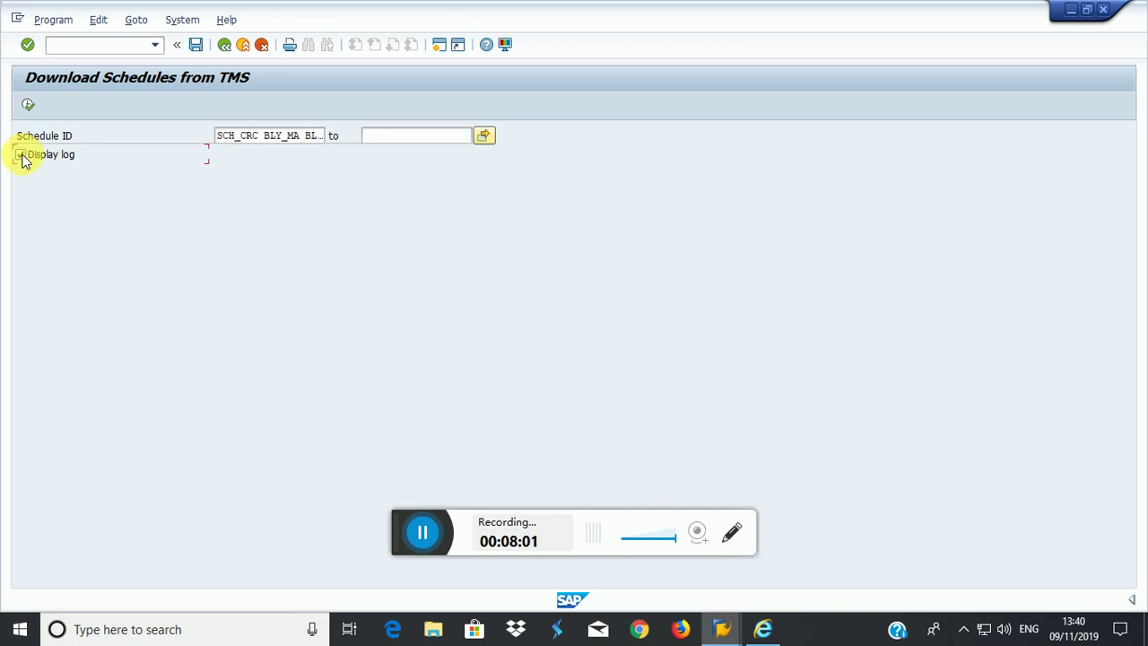
click(27, 105)
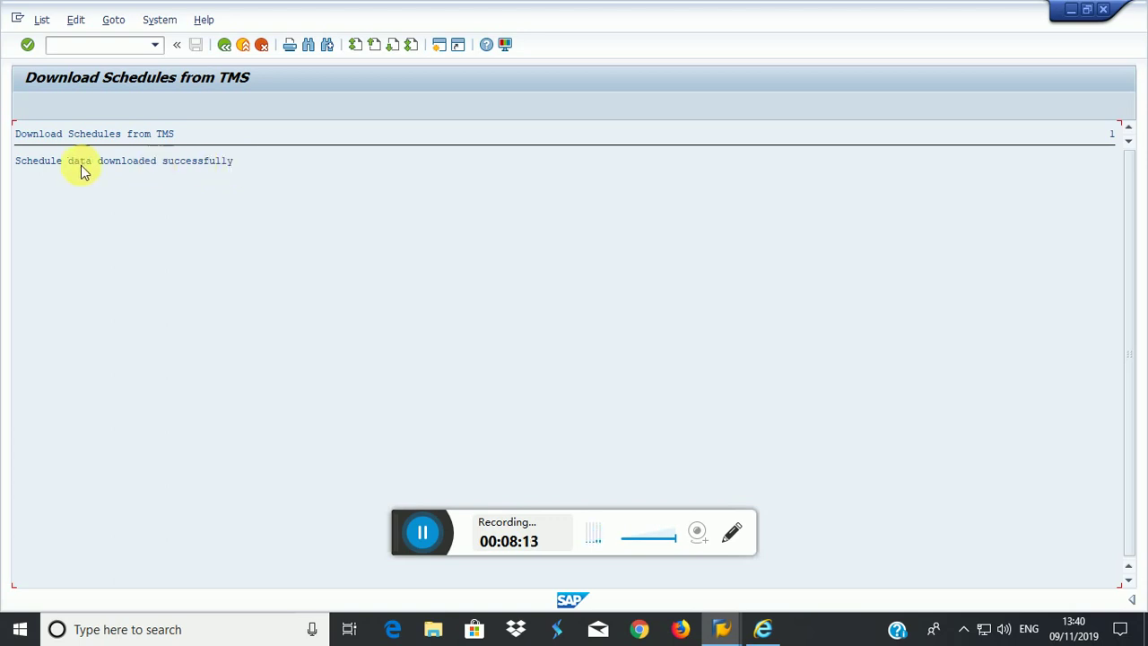
click(226, 45)
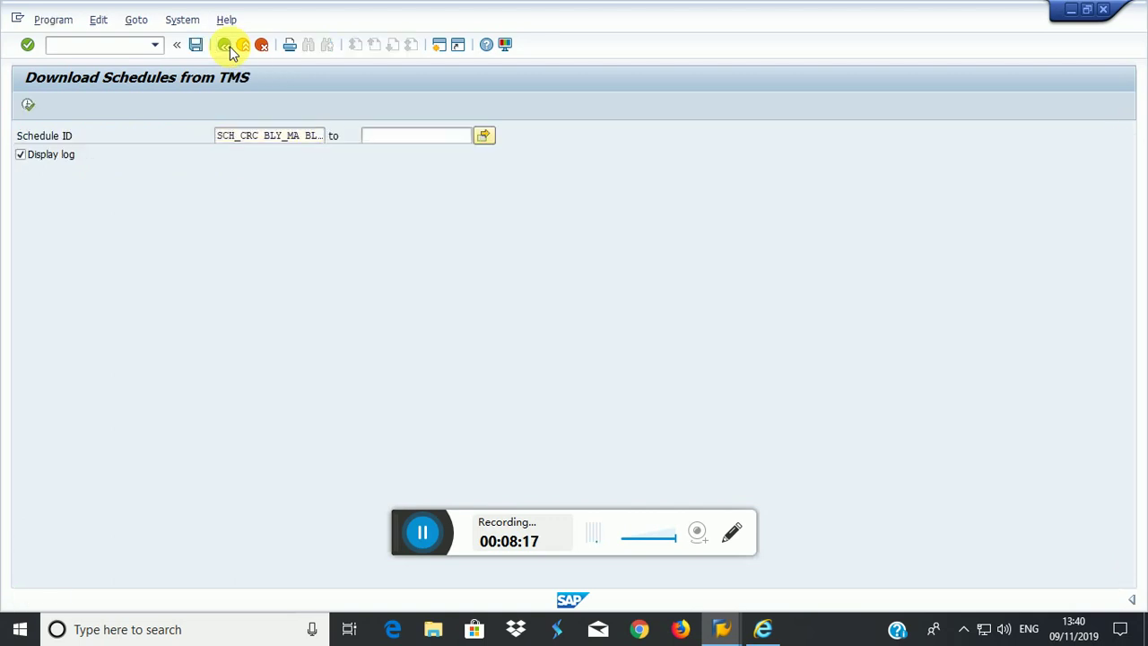
click(226, 45)
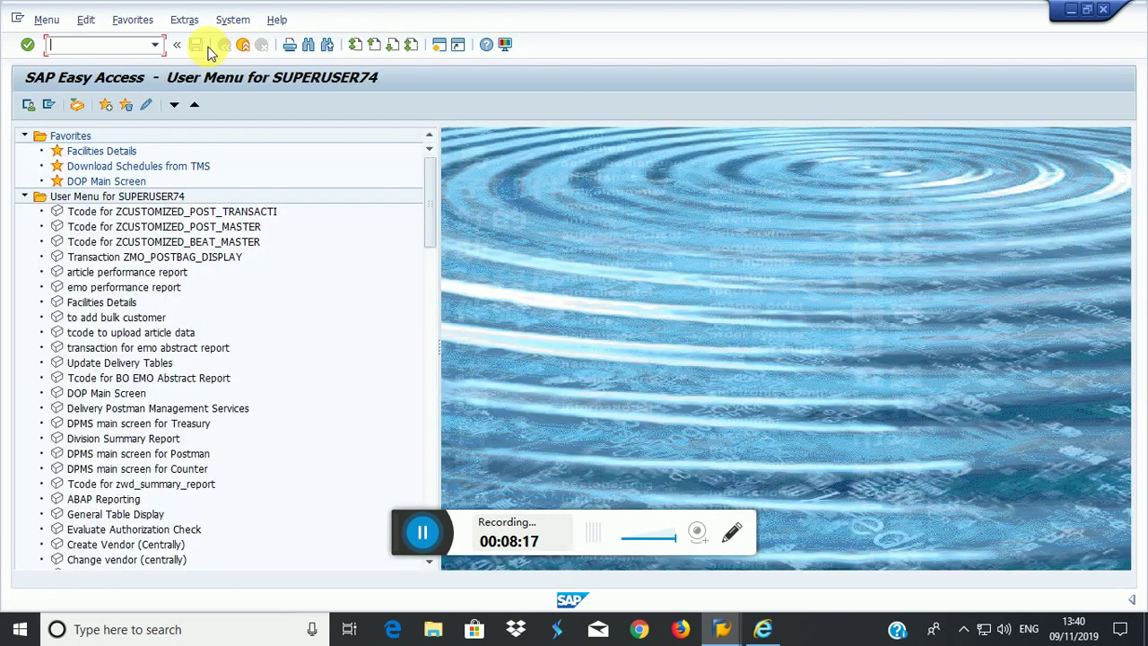
- Start the transaction ZMOIPVS and maximize the India Post Visibility System browser window
click(153, 46)
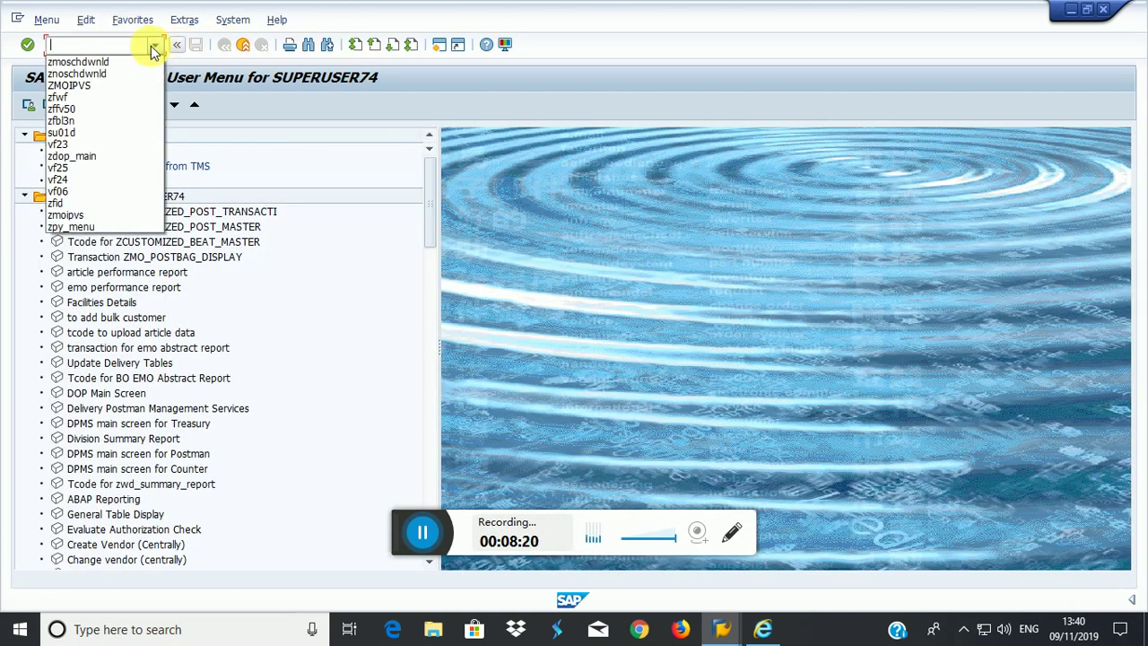
click(101, 86)
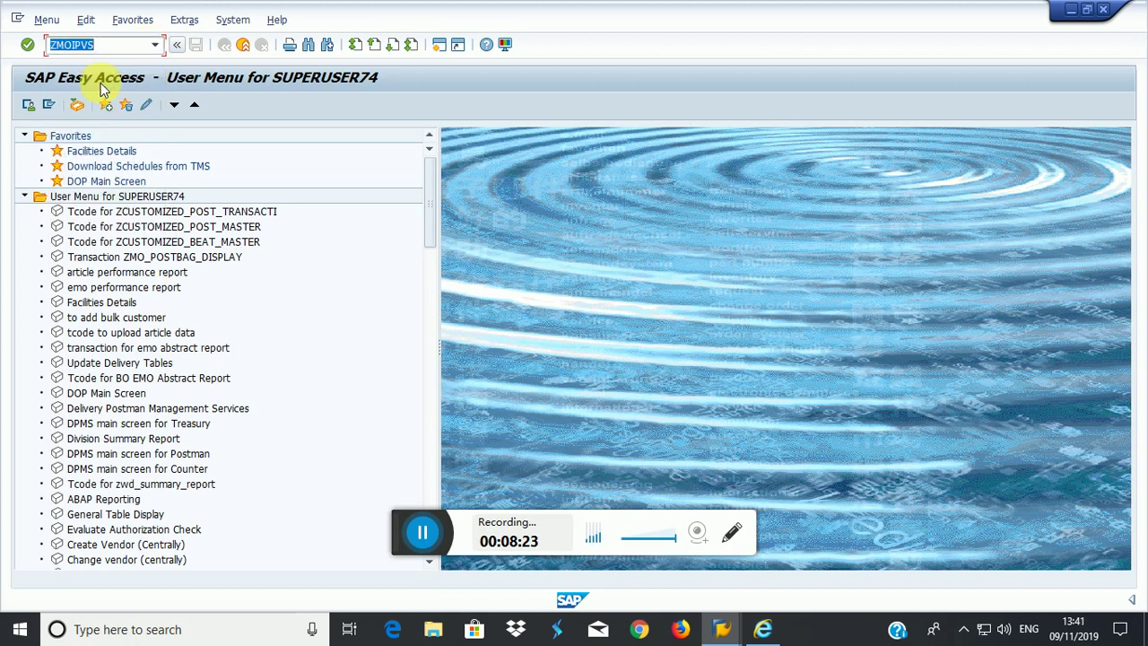
click(28, 45)
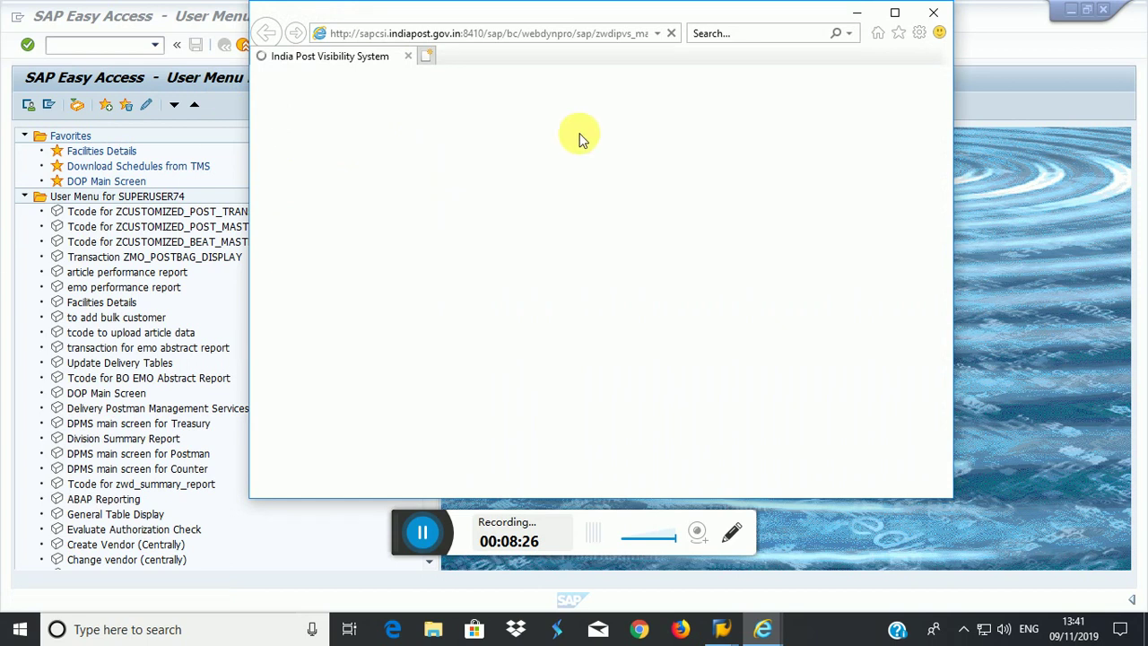
click(895, 12)
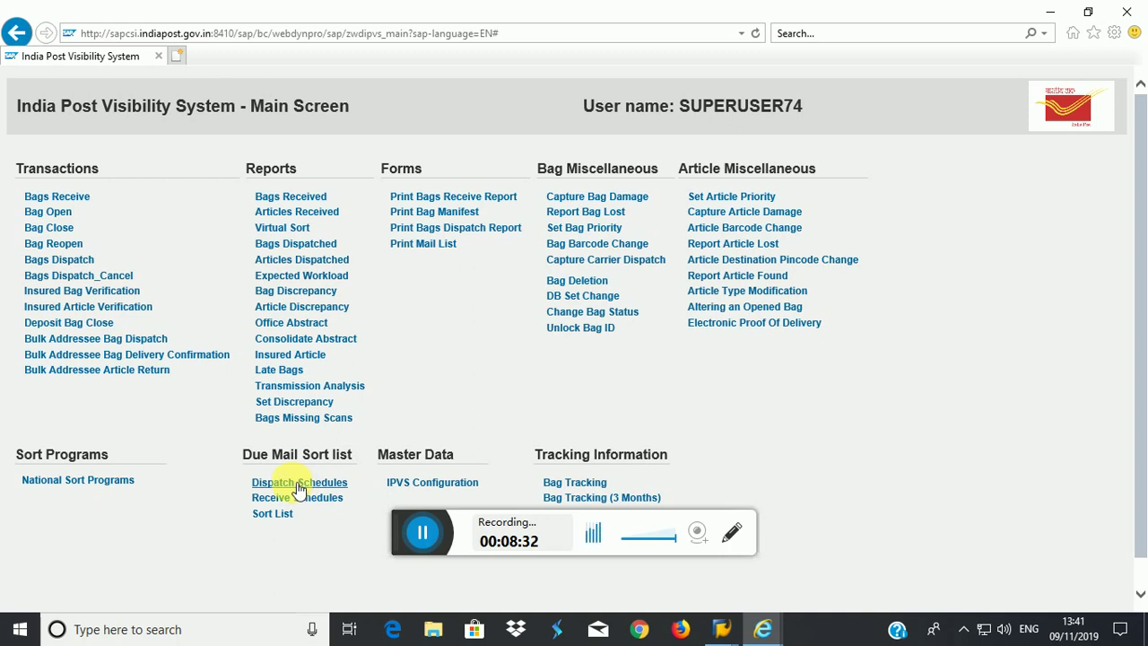
click(298, 484)
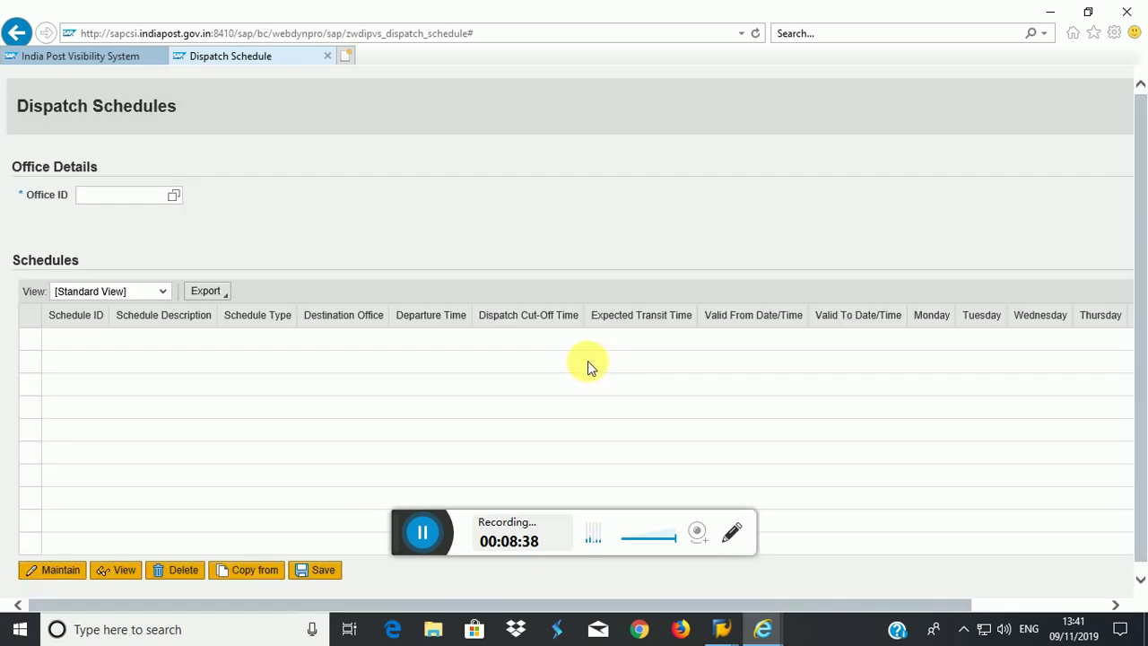
click(114, 197)
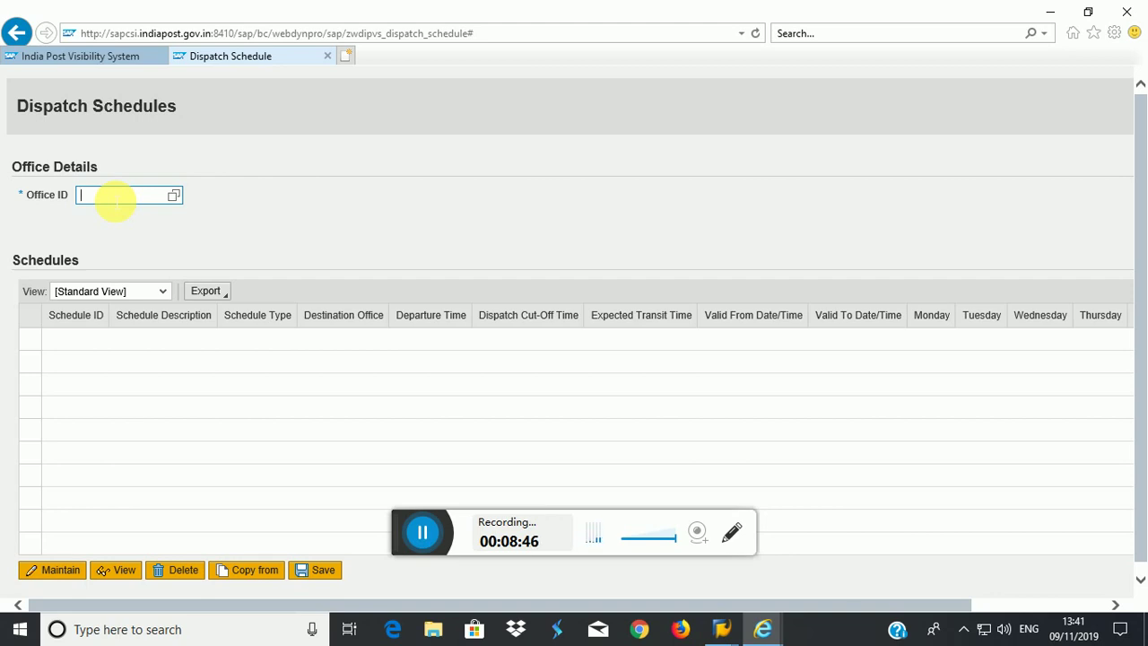
text(mo30350000555)
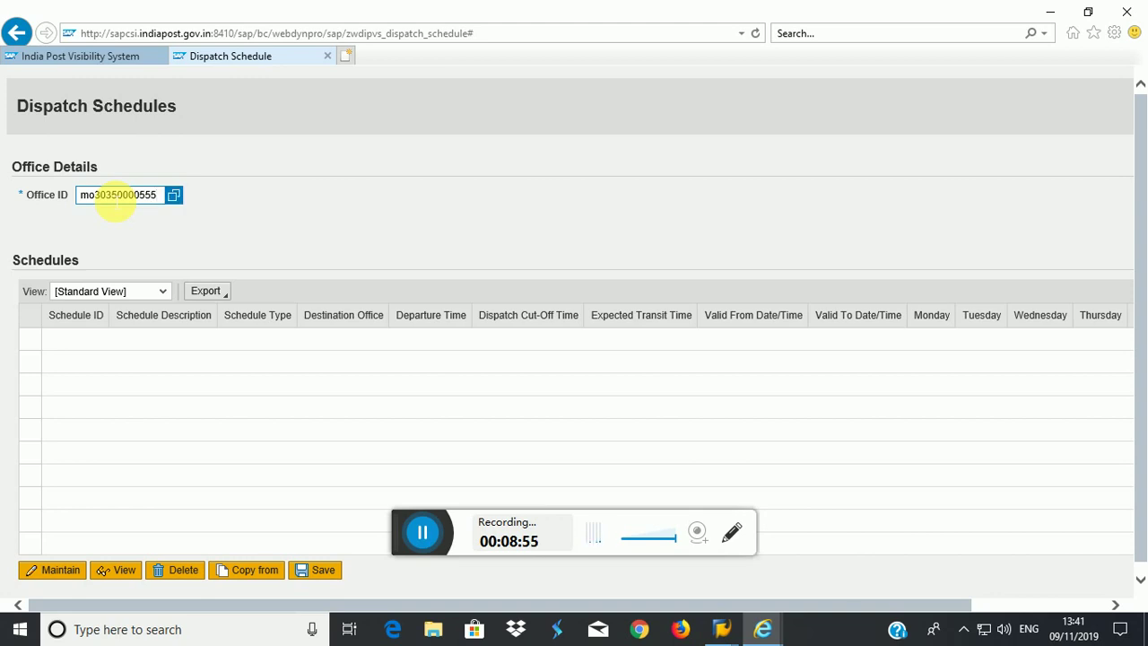
key(Return)
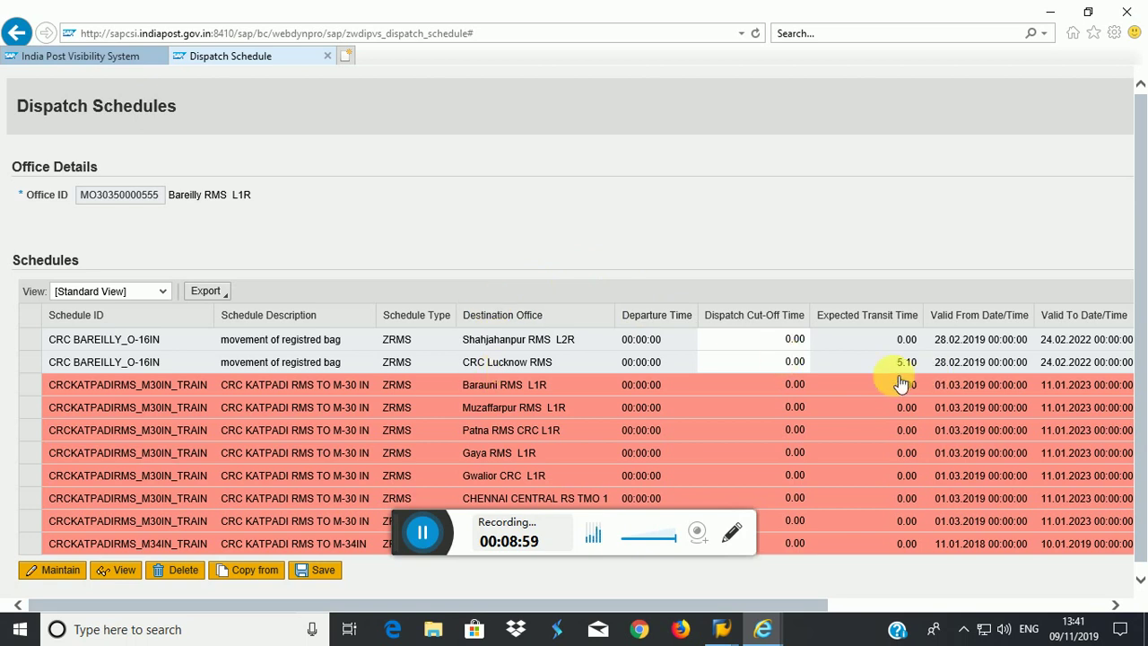
- Filter the office's dispatch schedules by the departure time 05:30:00
drag(642, 605, 1071, 546)
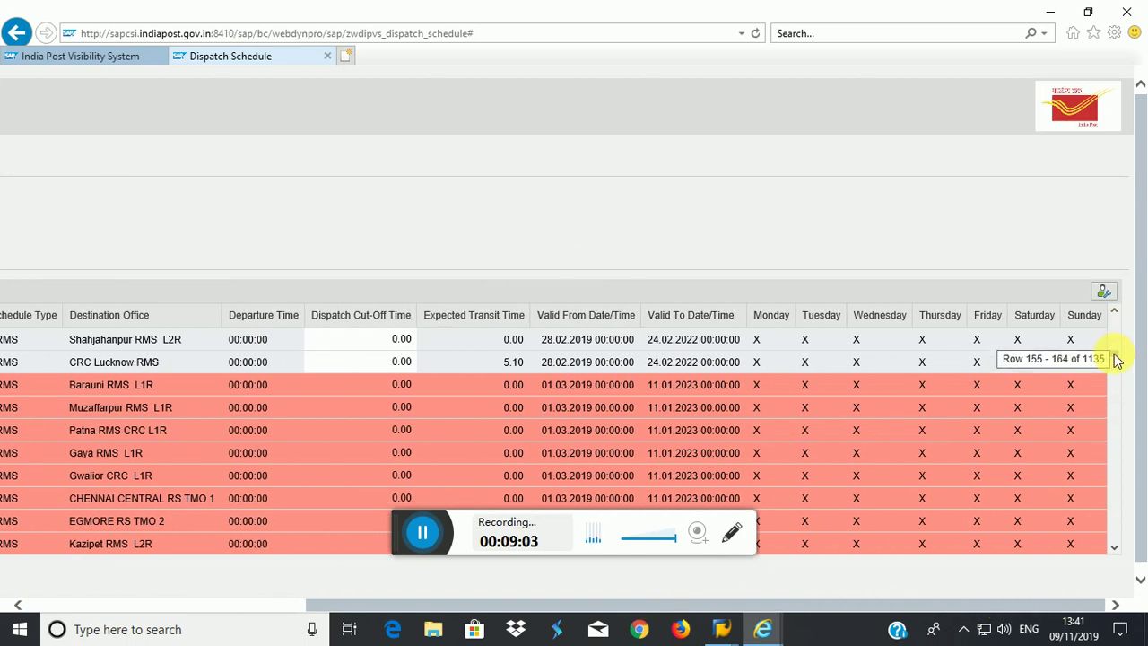
drag(1117, 358, 1118, 332)
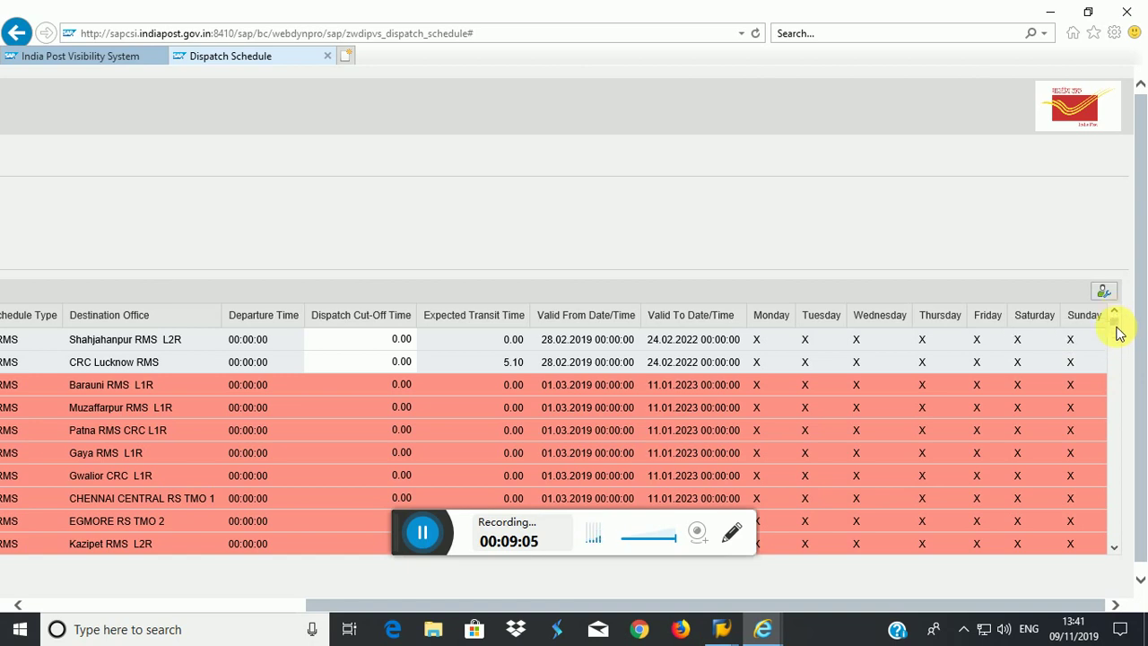
drag(1025, 604, 832, 620)
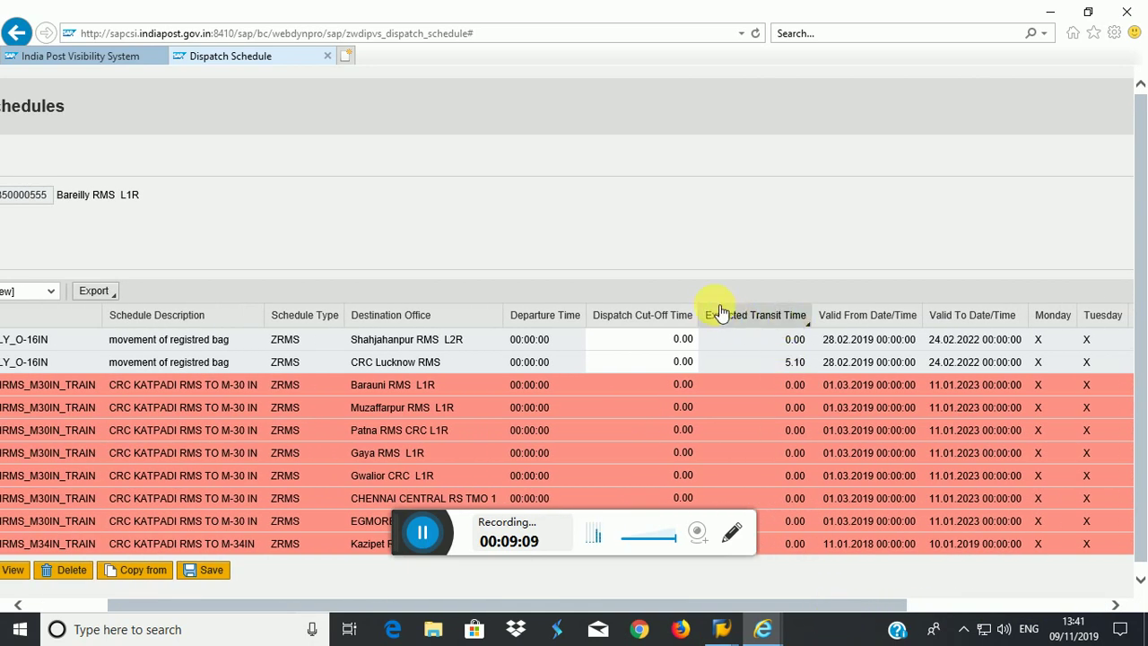
click(585, 324)
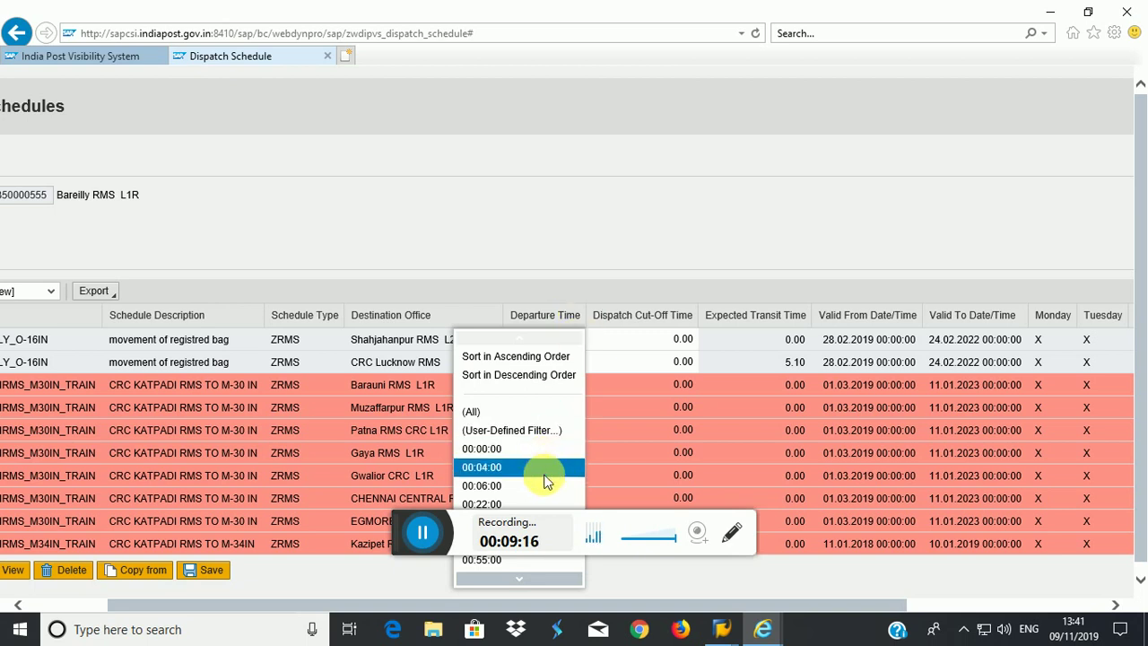
scroll(542, 477, down, 1)
scroll(543, 481, down, 6)
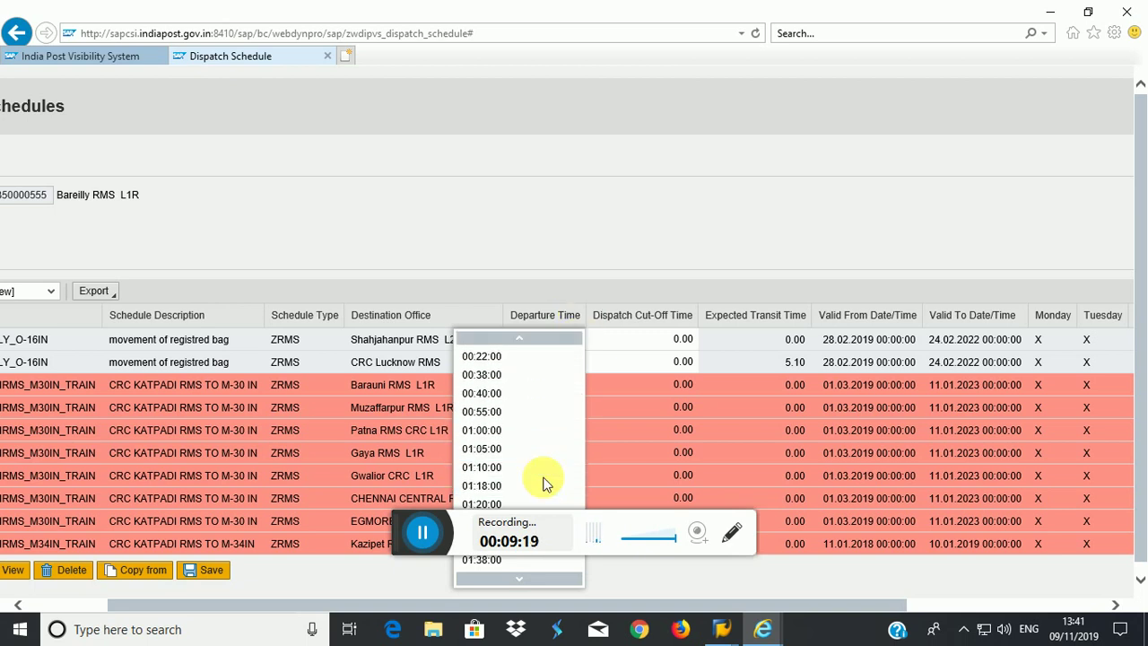
scroll(544, 484, down, 7)
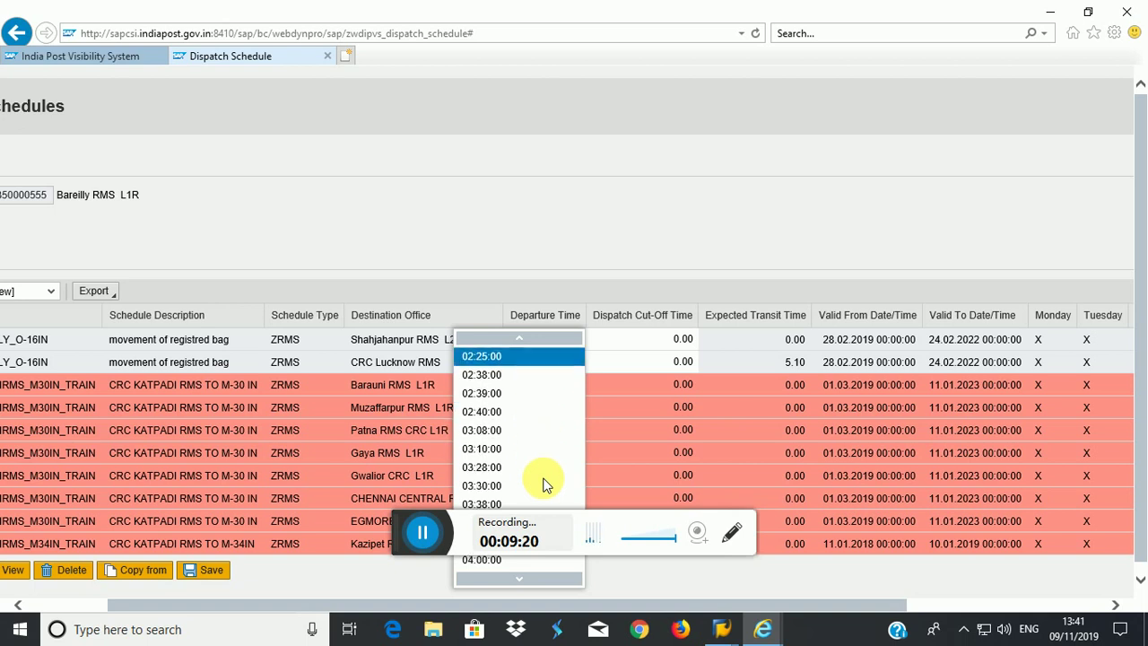
scroll(543, 484, down, 3)
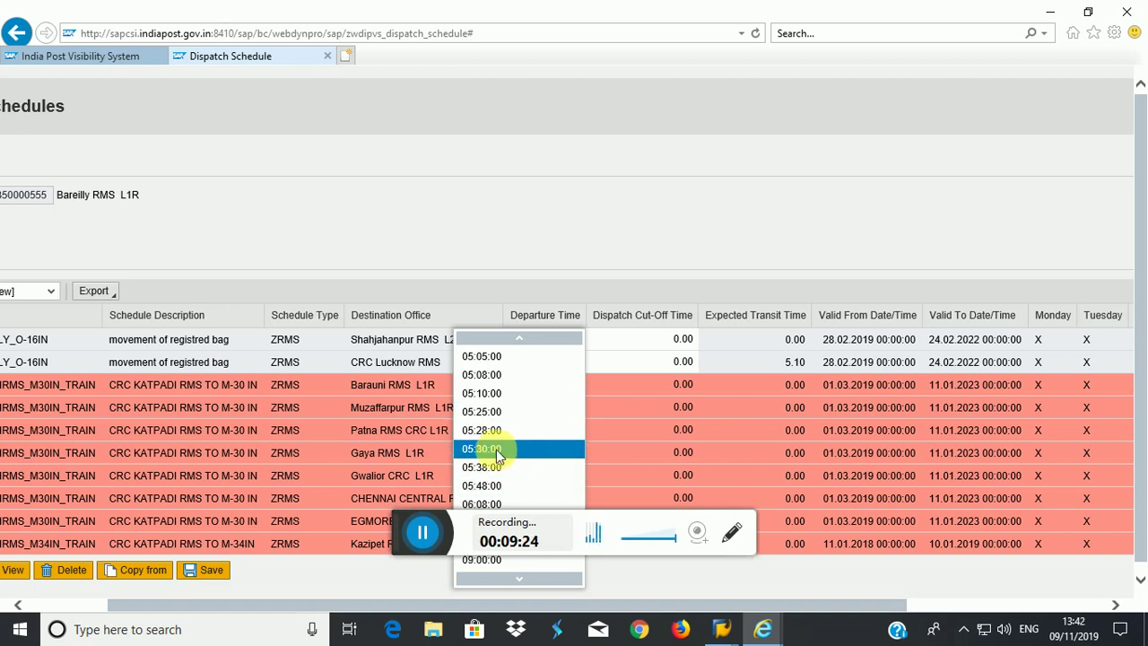
click(493, 448)
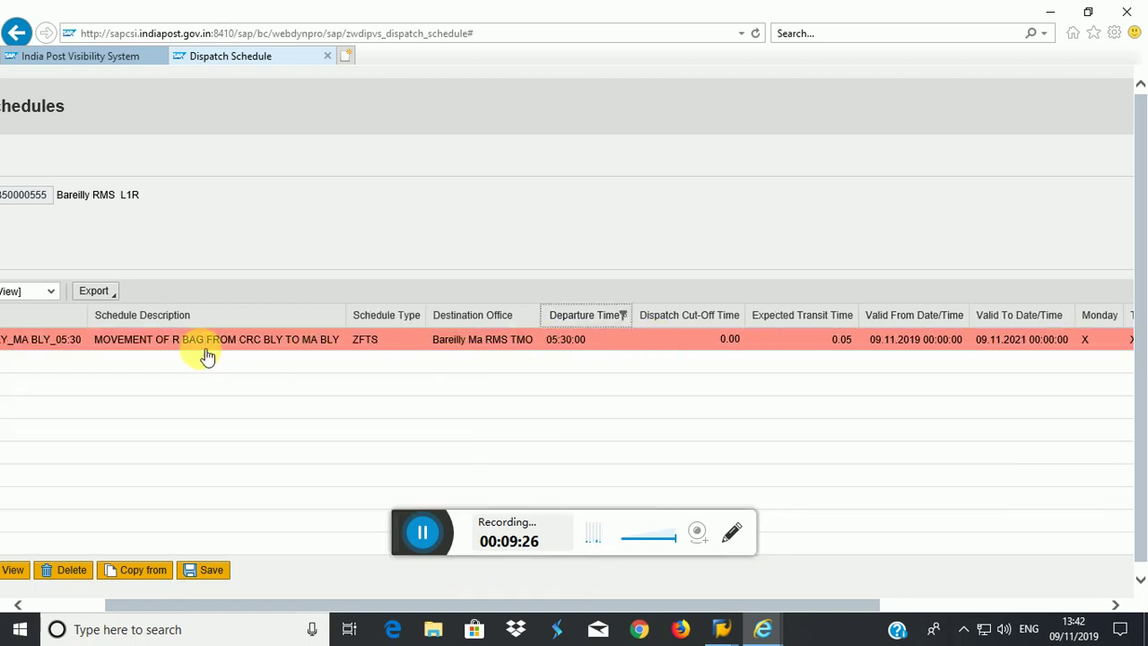
drag(700, 603, 581, 608)
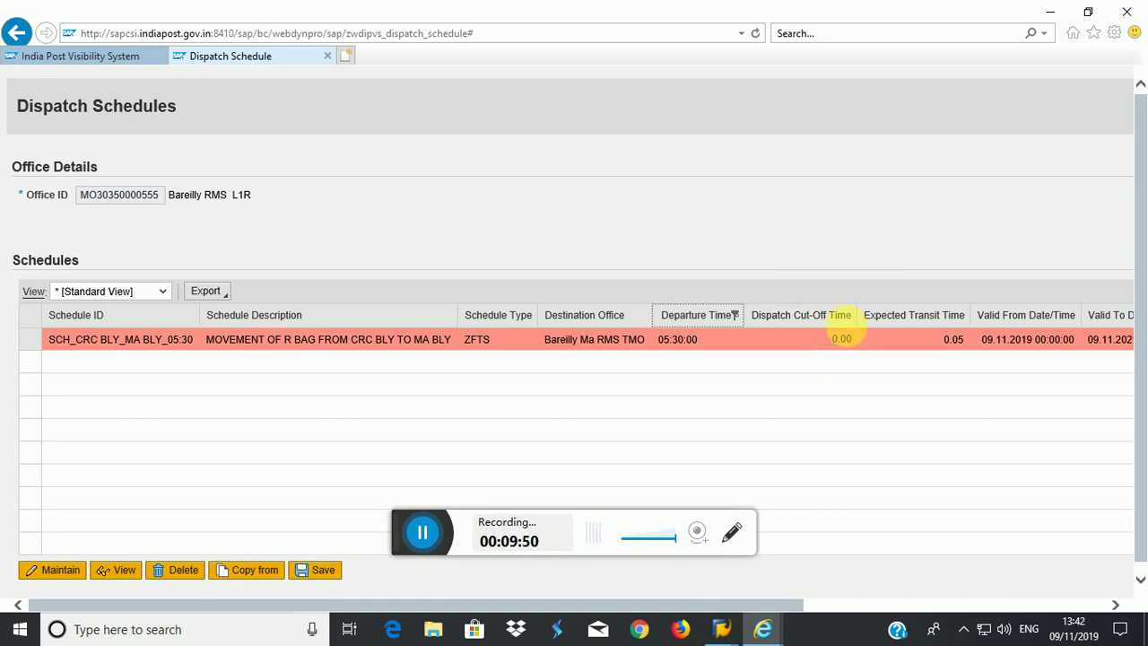
- Try to save a dispatch cut-off time of 0.30 for schedule SCH_CRC BLY_MA BLY_05:30
click(850, 321)
click(779, 366)
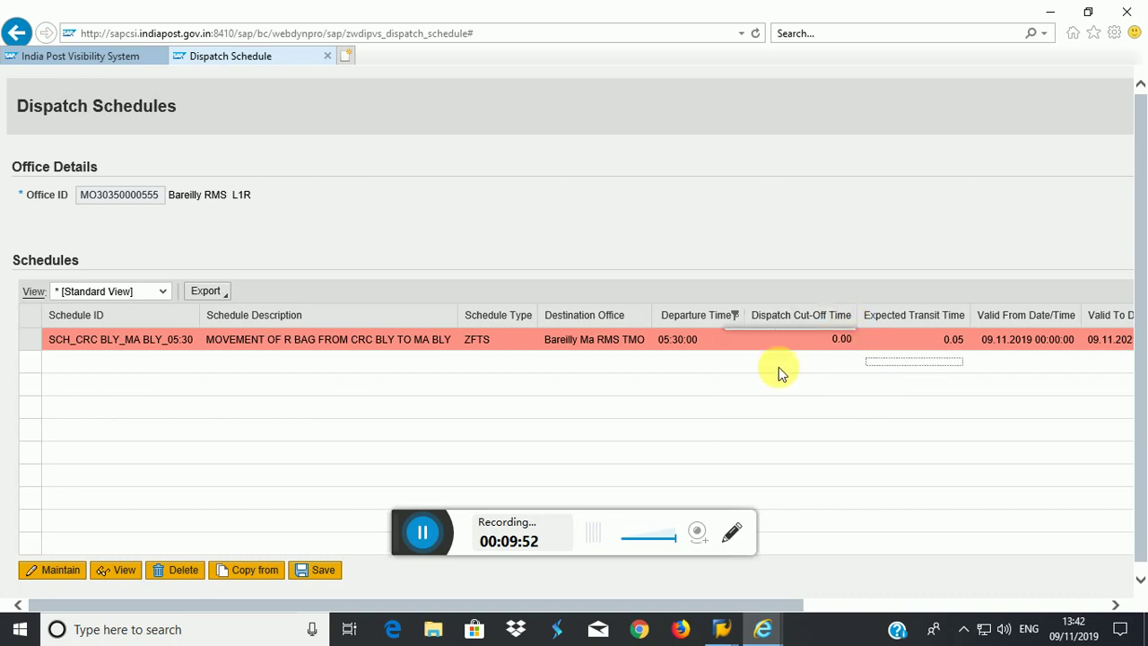
click(35, 343)
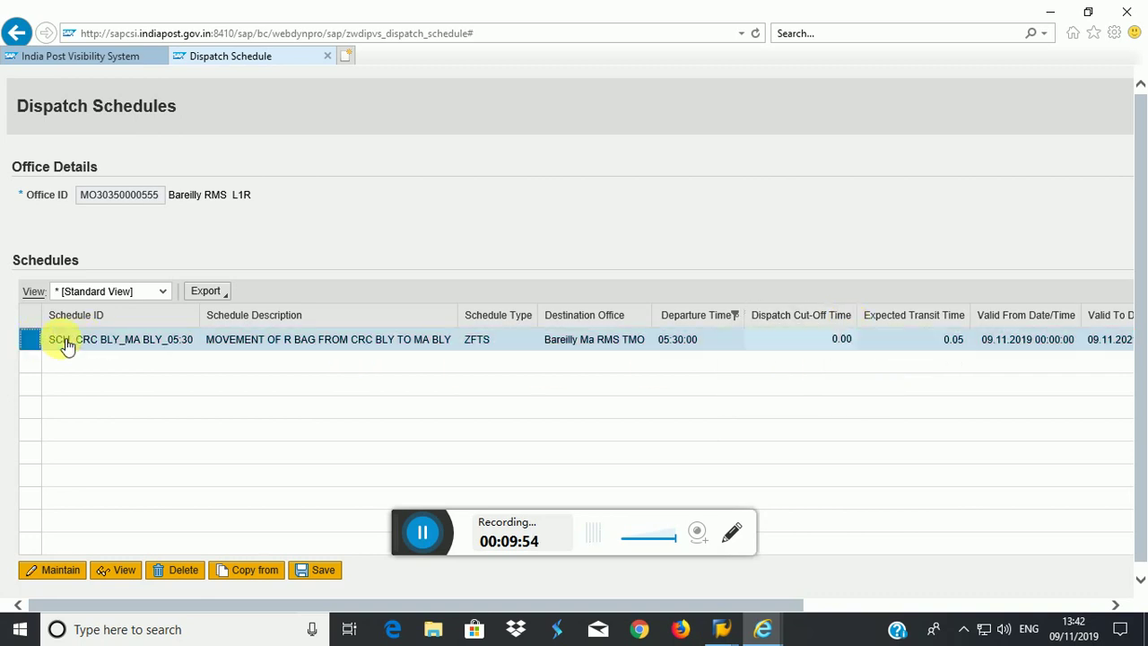
click(857, 342)
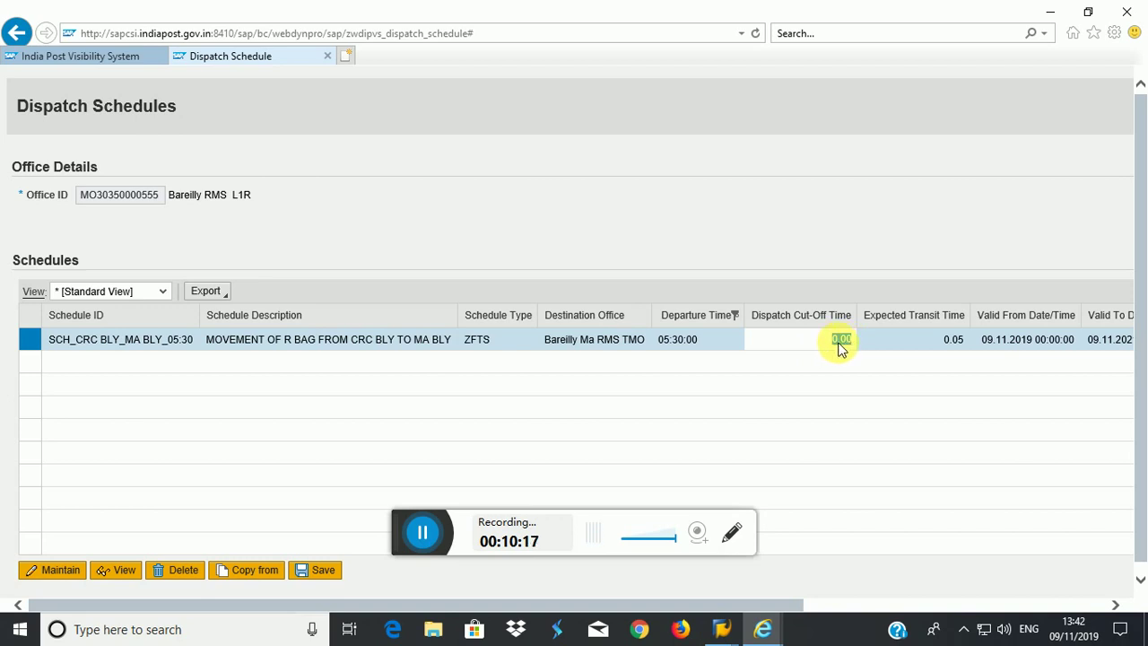
text(0)
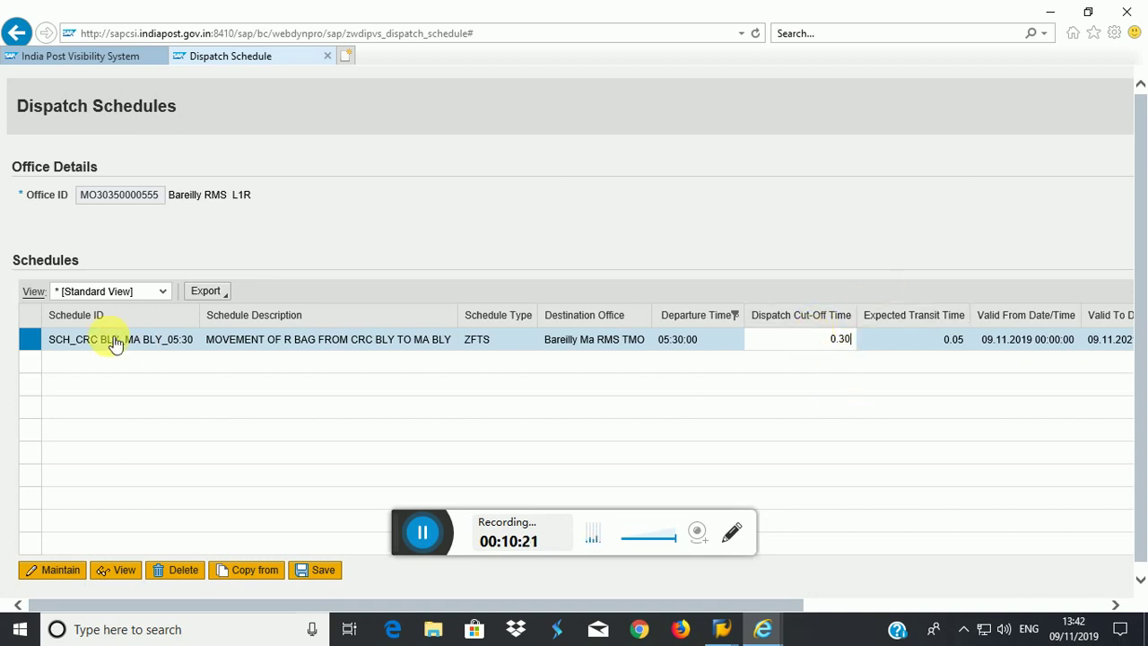
click(38, 339)
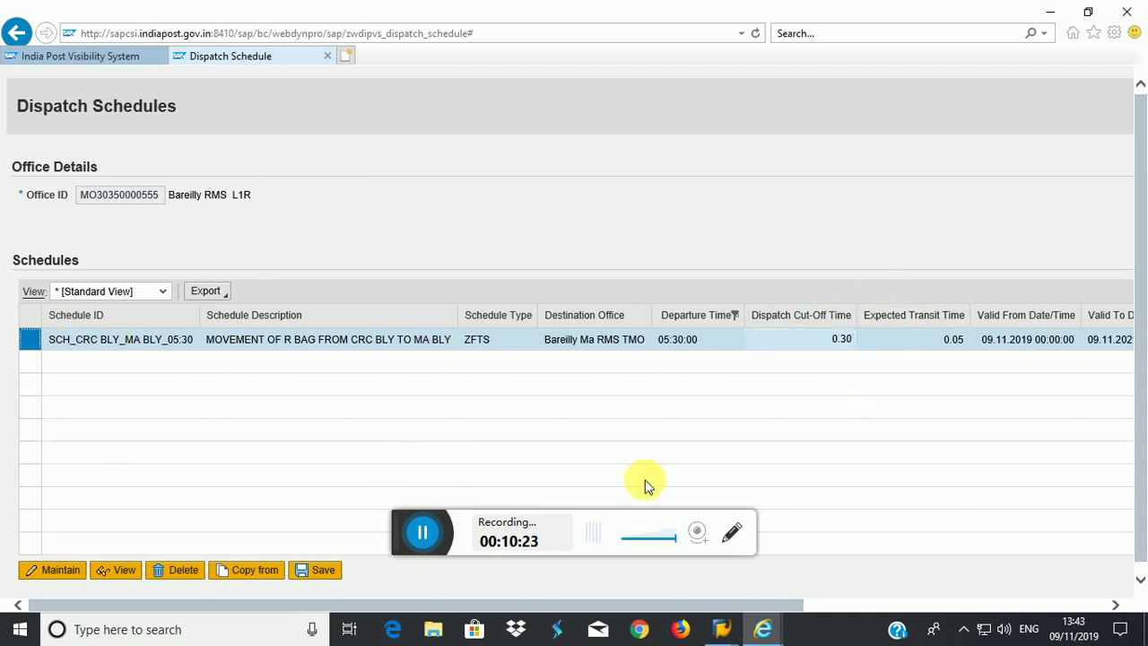
click(320, 572)
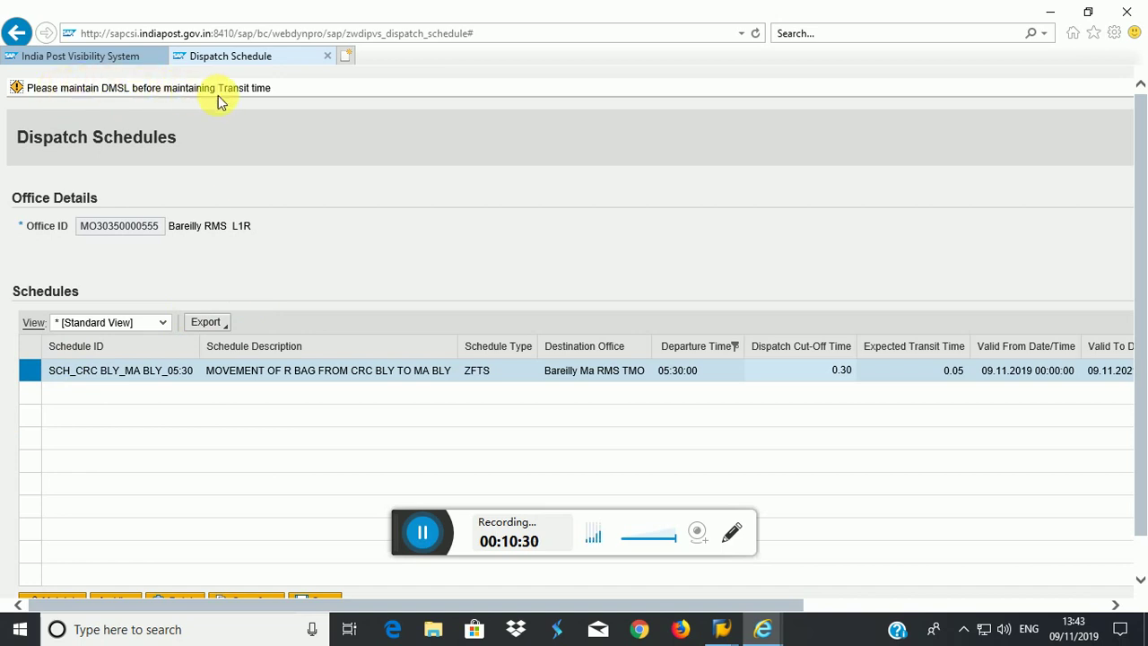
- Open the schedule SCH_CRC BLY_MA BLY_05:30 for maintenance and set its bag type to Registered
scroll(351, 258, down, 1)
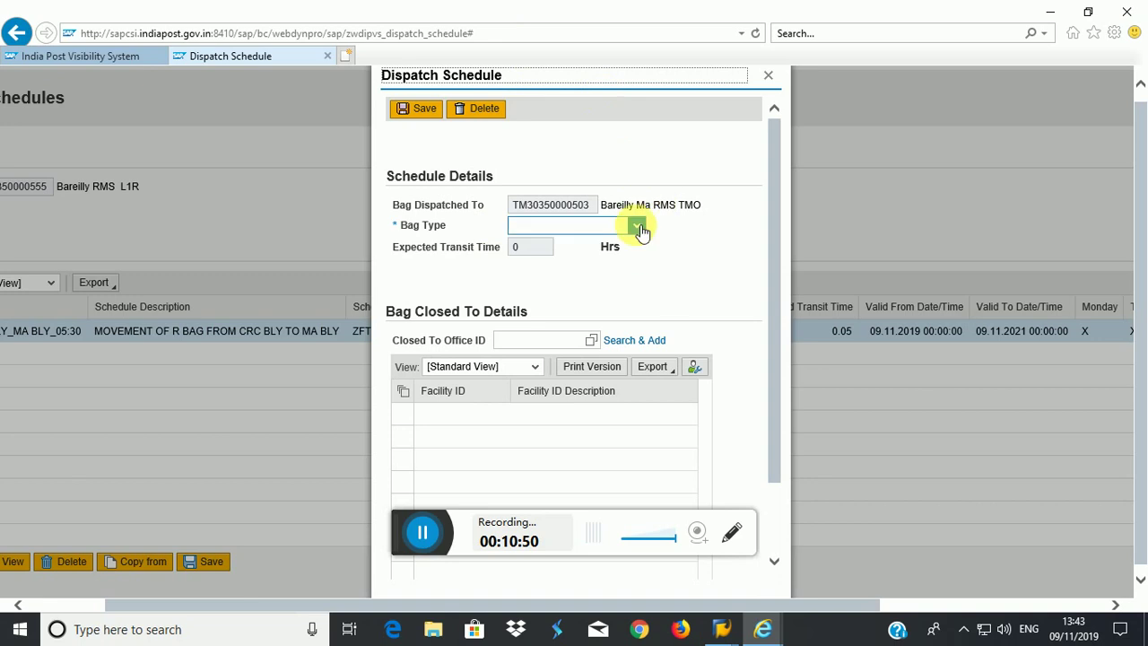
click(637, 226)
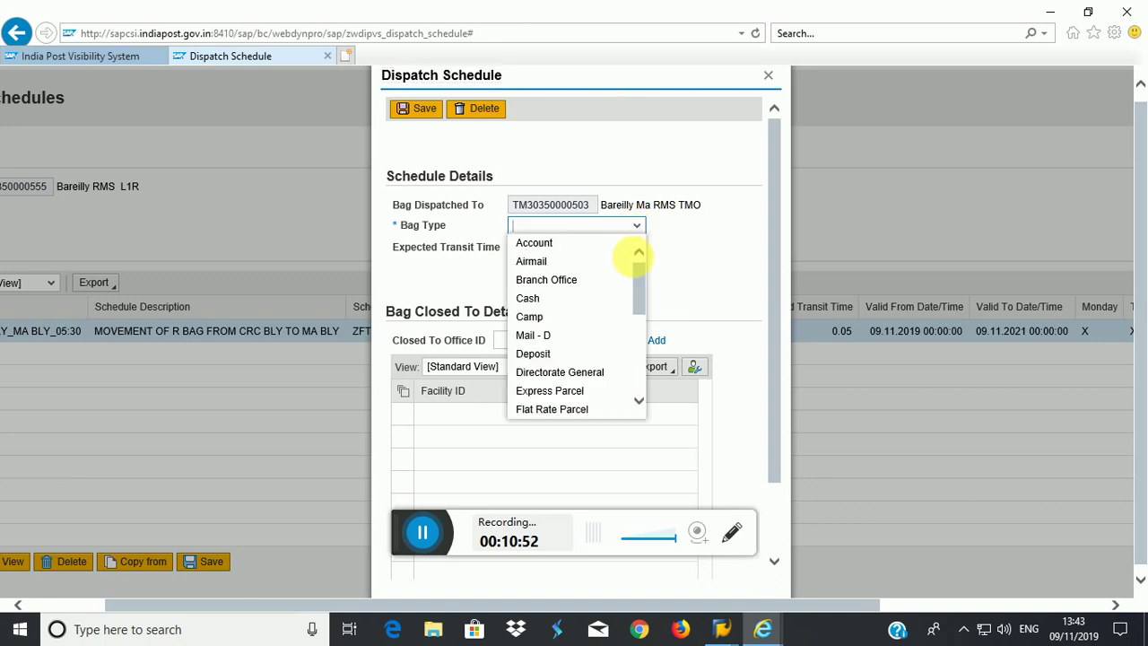
scroll(639, 314, down, 1)
drag(639, 313, 642, 366)
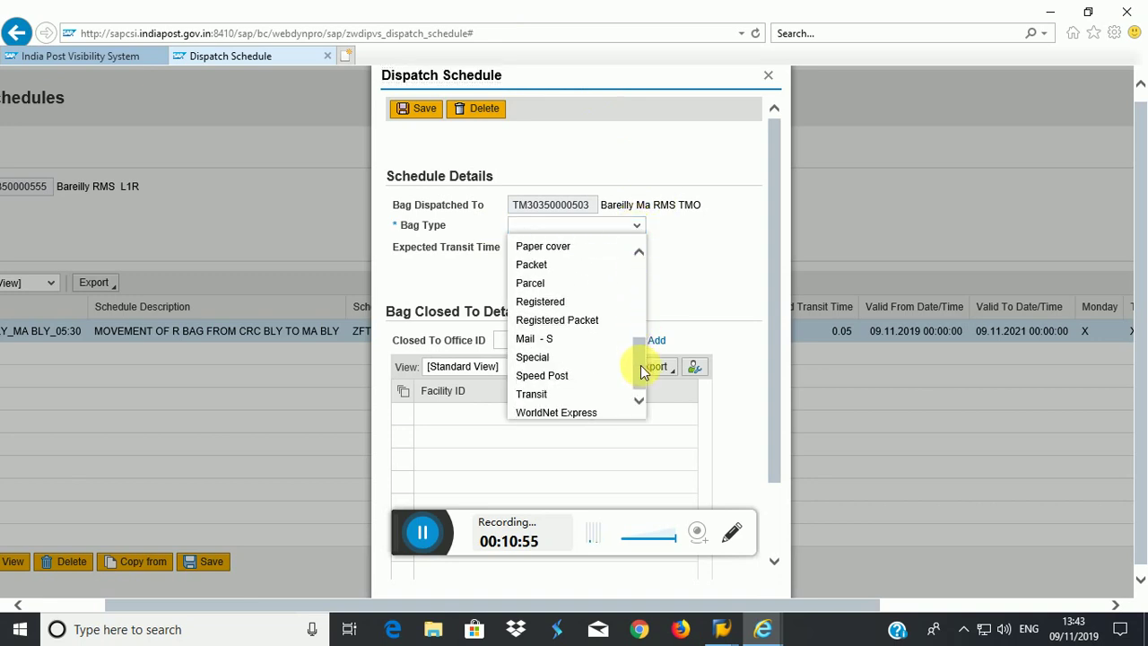
click(565, 299)
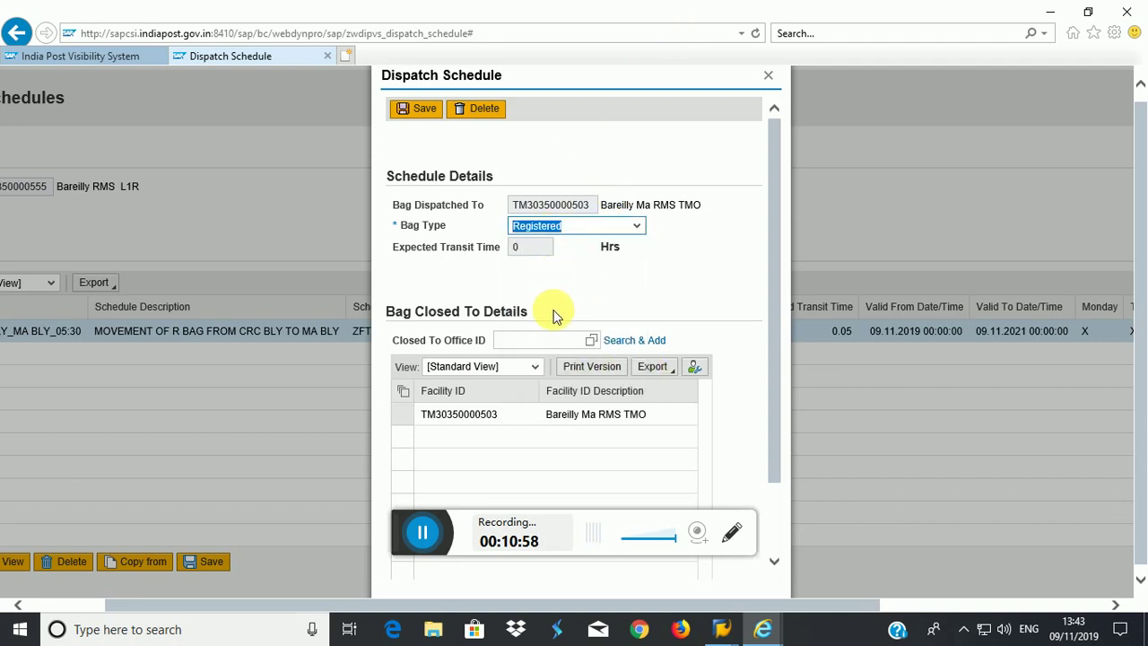
click(542, 340)
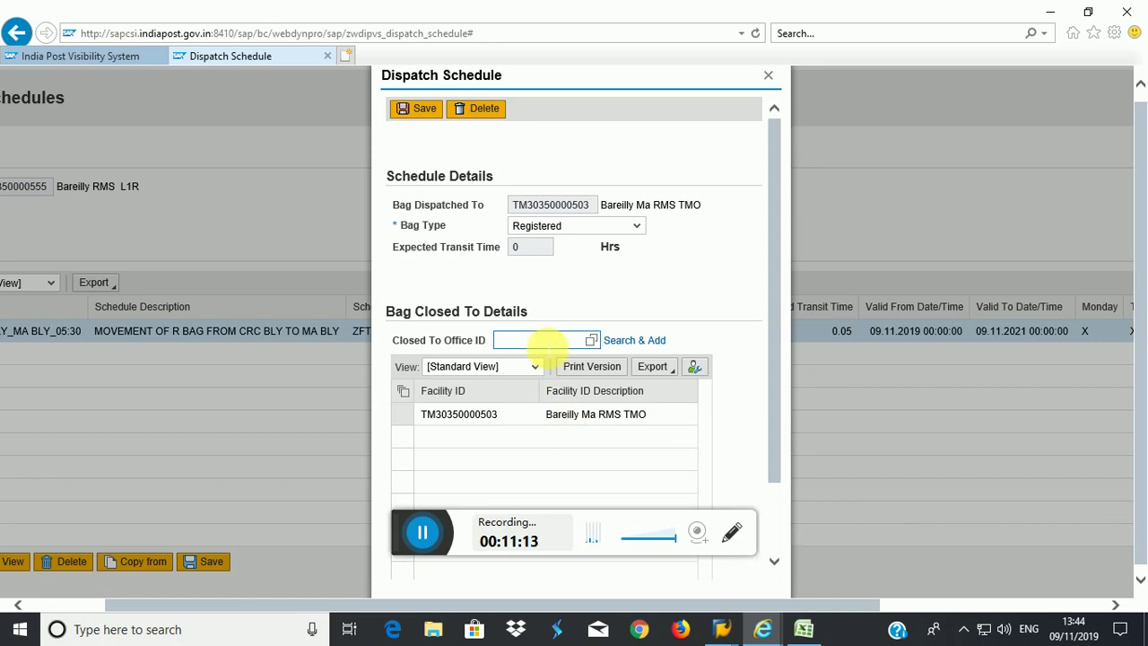
key(ctrl+v)
key(Return)
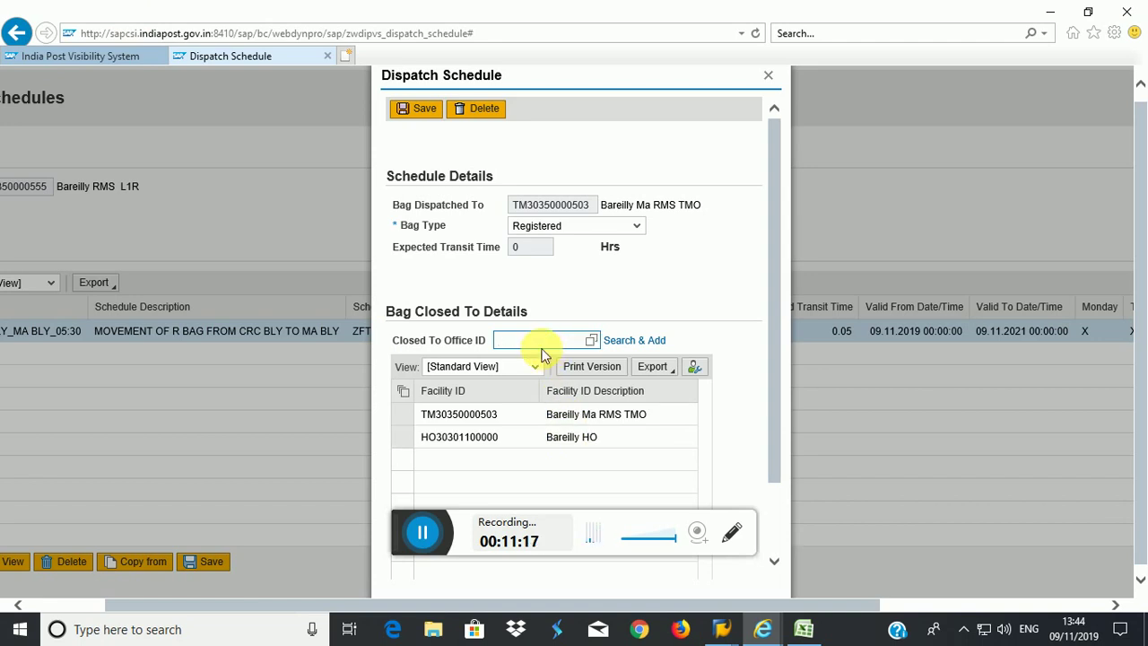
key(alt+Tab)
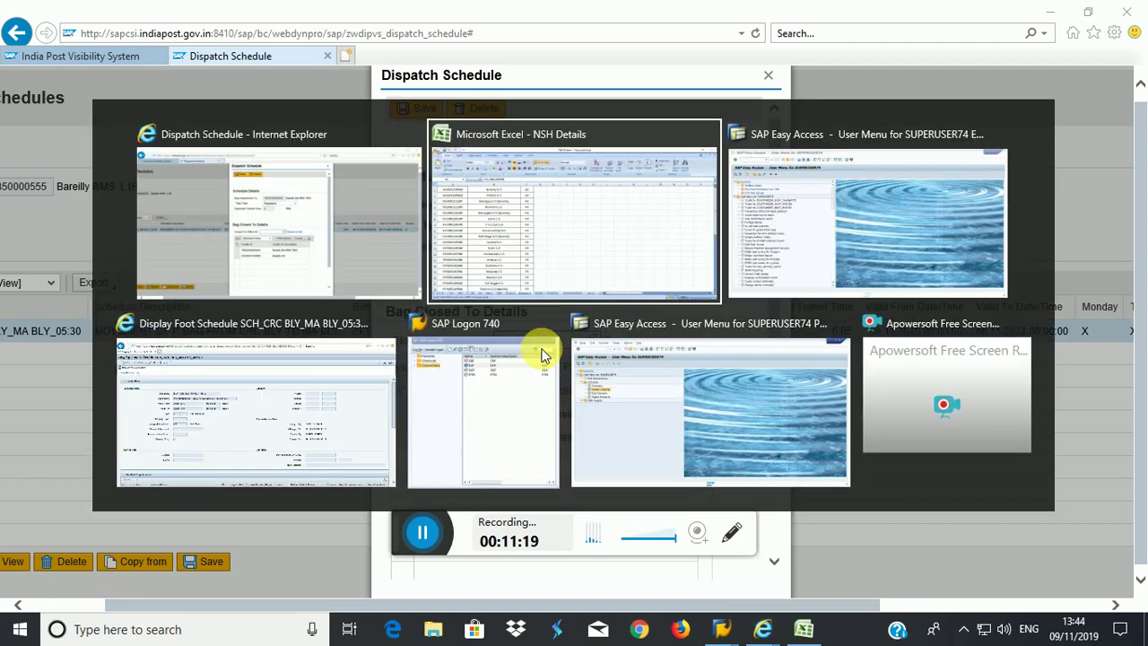
key(Down)
key(ctrl+c)
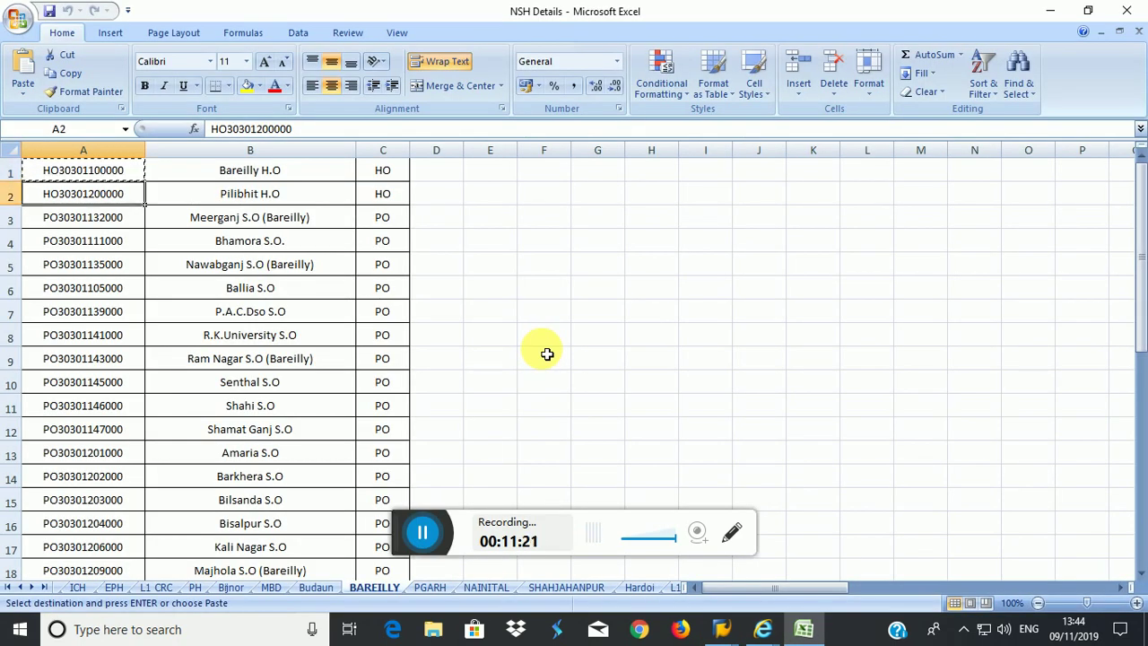
key(ctrl+c)
key(alt+Tab)
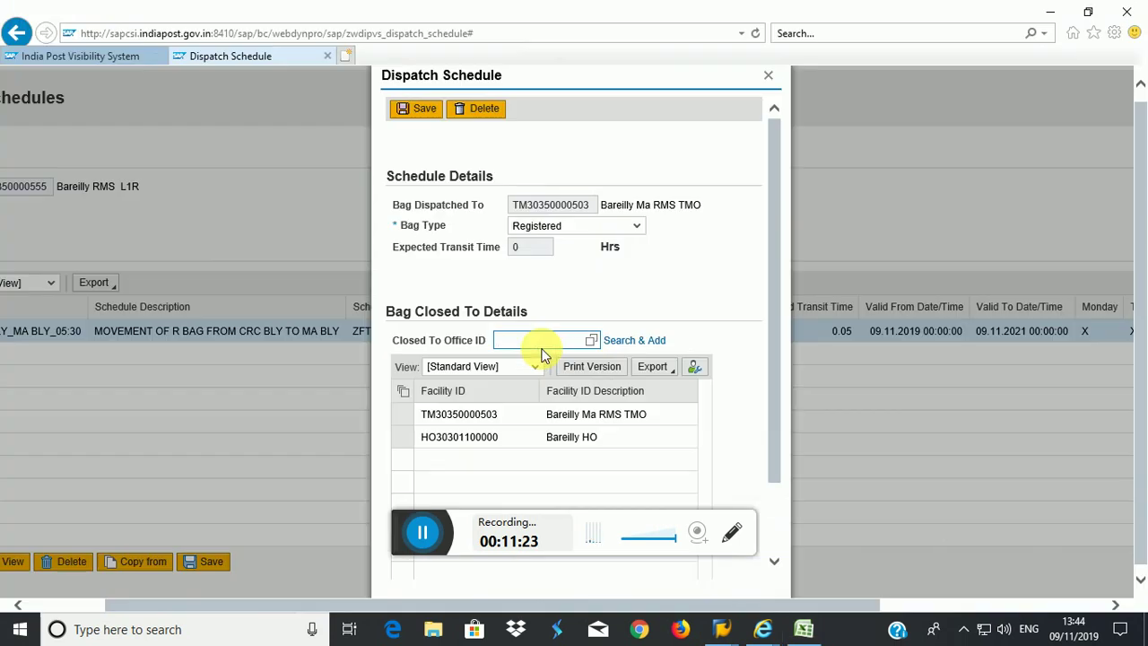
key(ctrl+v)
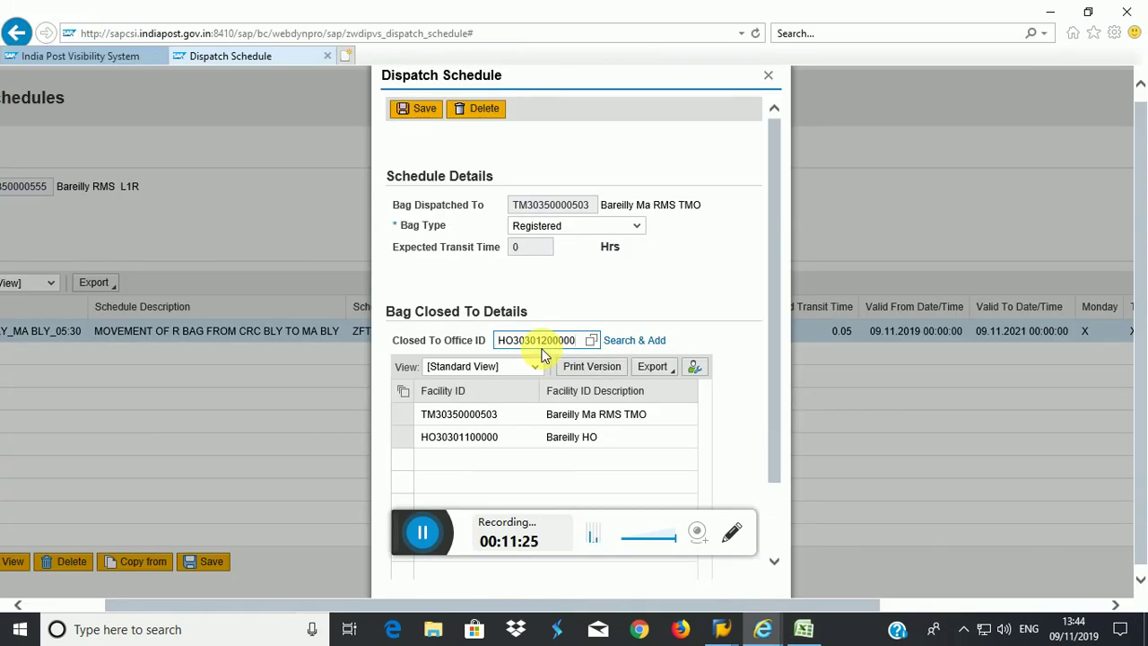
key(Return)
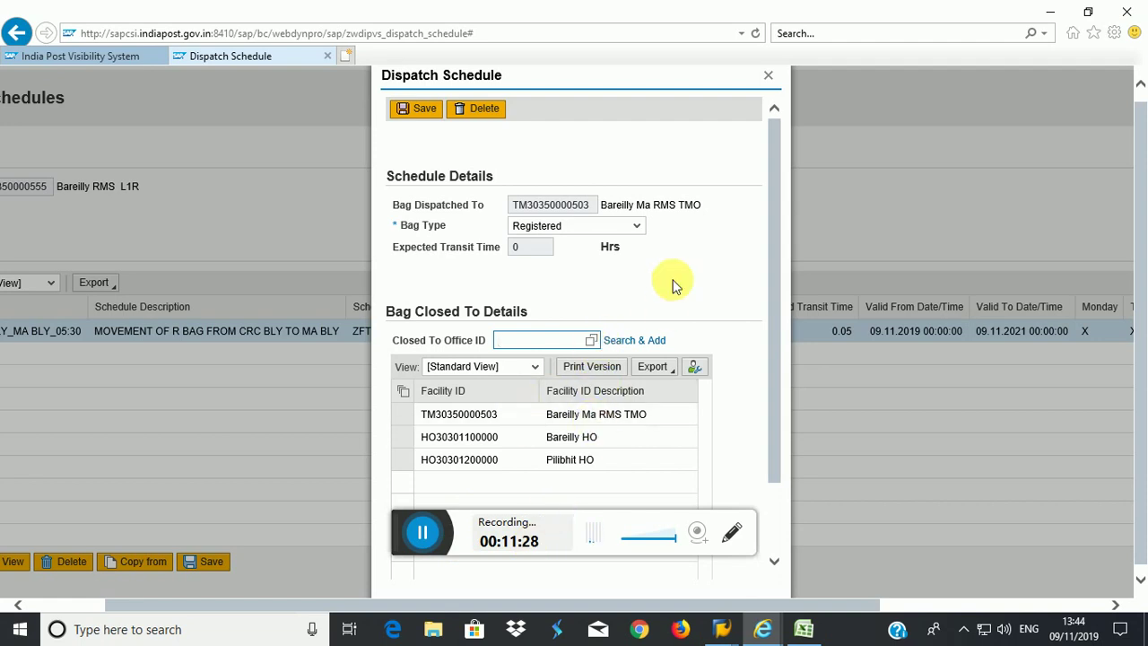
click(427, 109)
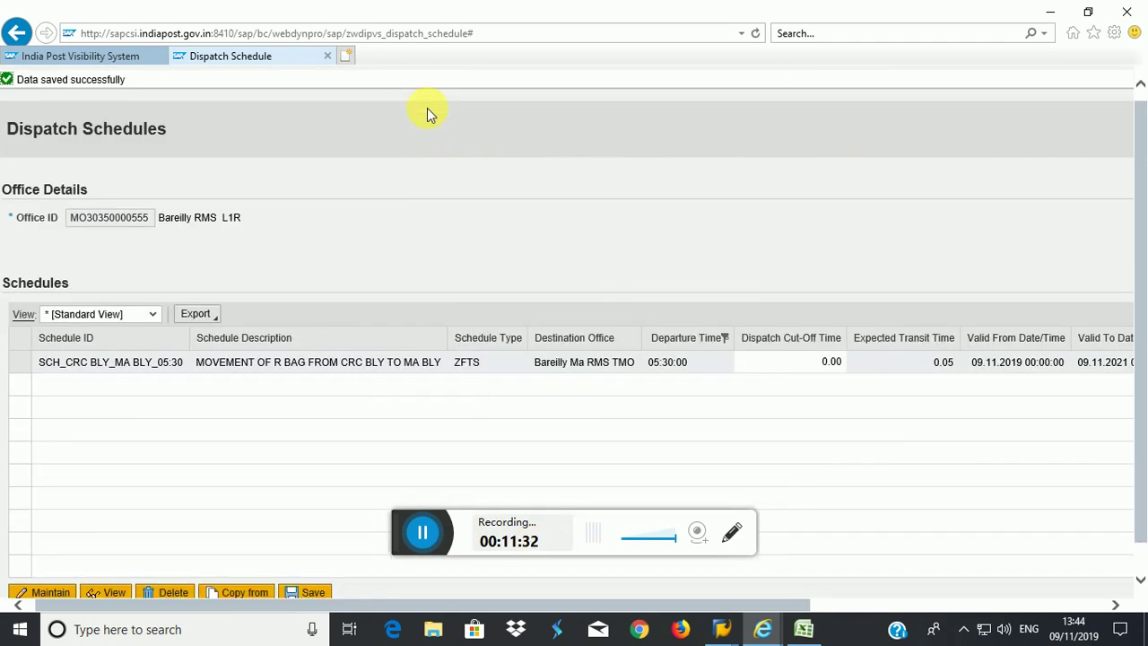
- Set the dispatch cut-off time of schedule SCH_CRC BLY_MA BLY_05:30 to 0.30 and save it
drag(792, 602, 661, 610)
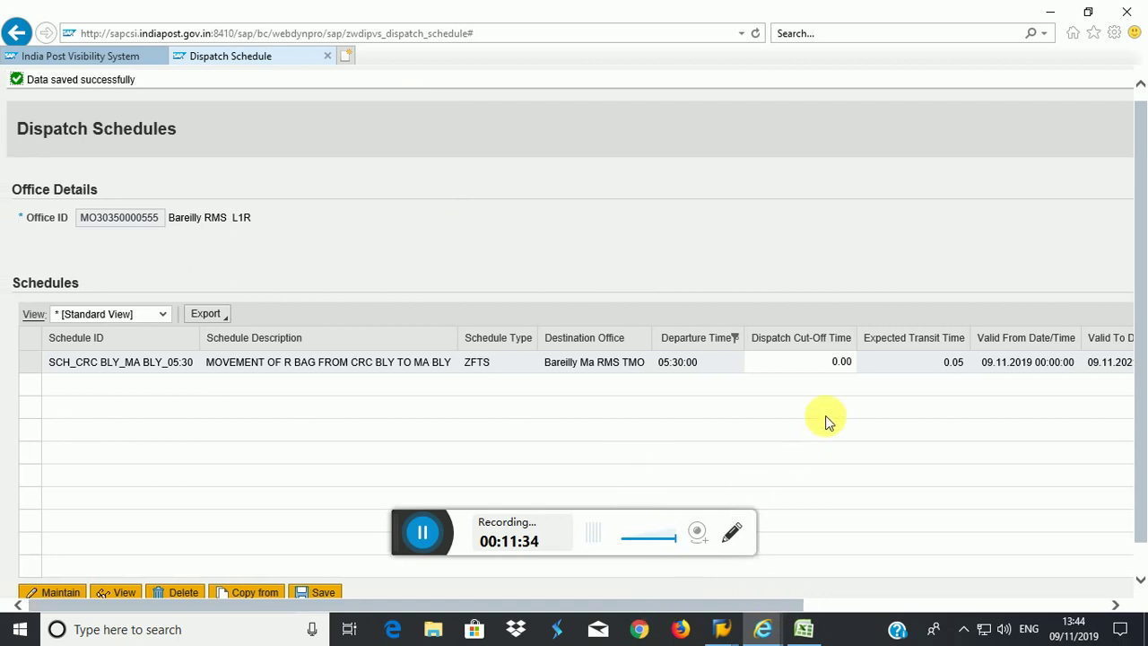
click(42, 362)
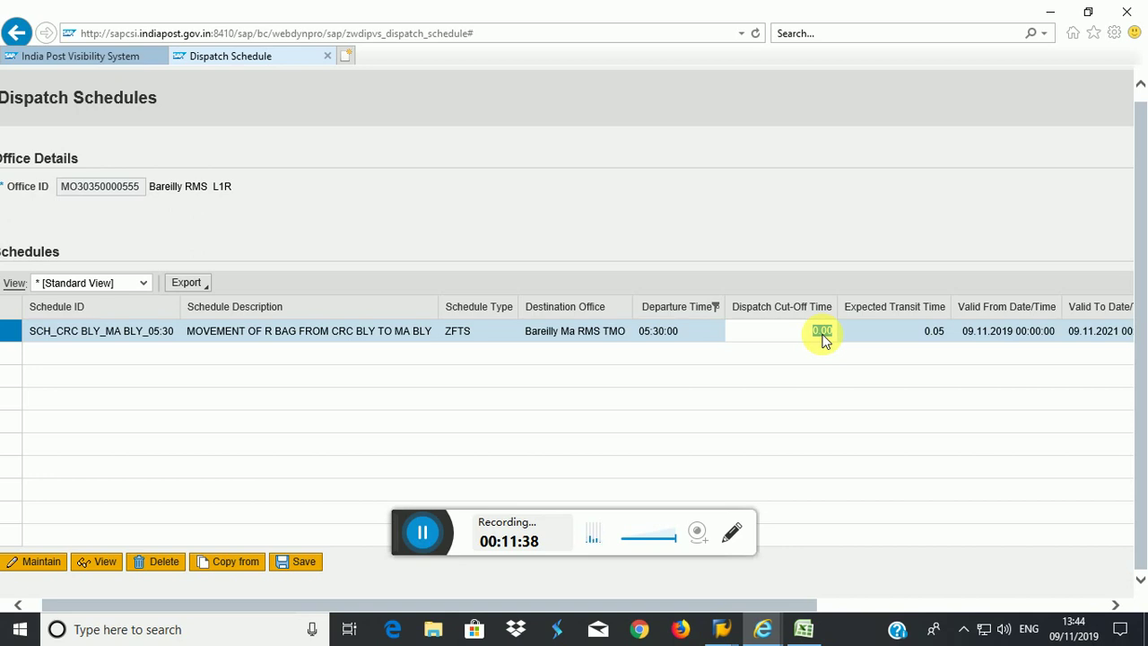
text(0)
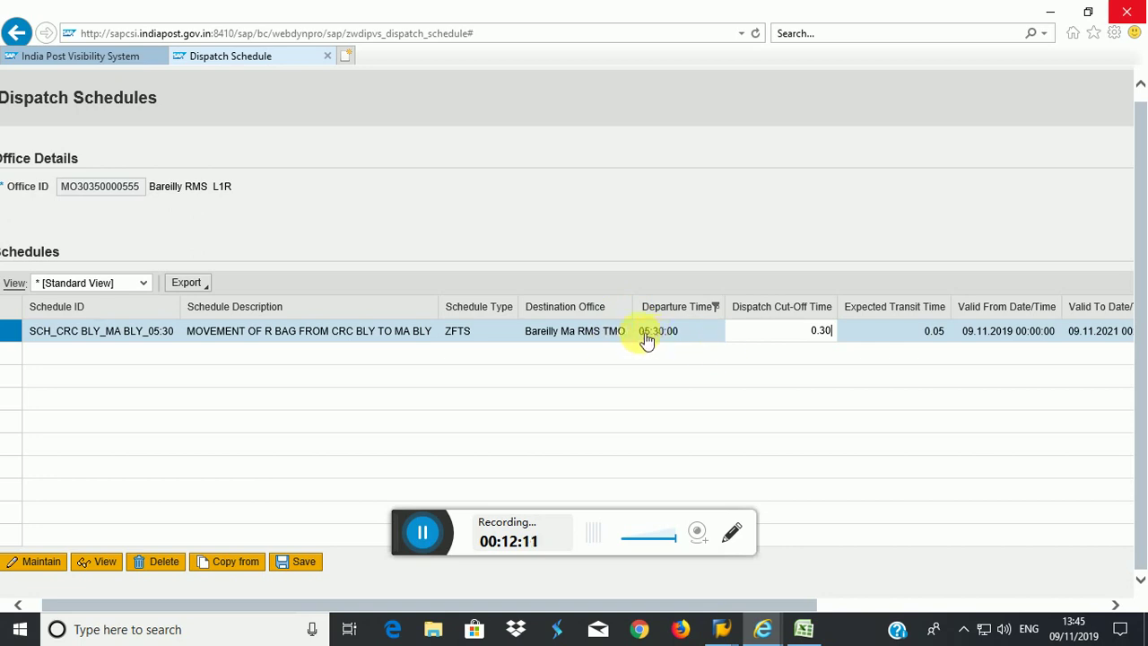
scroll(751, 604, left, 1)
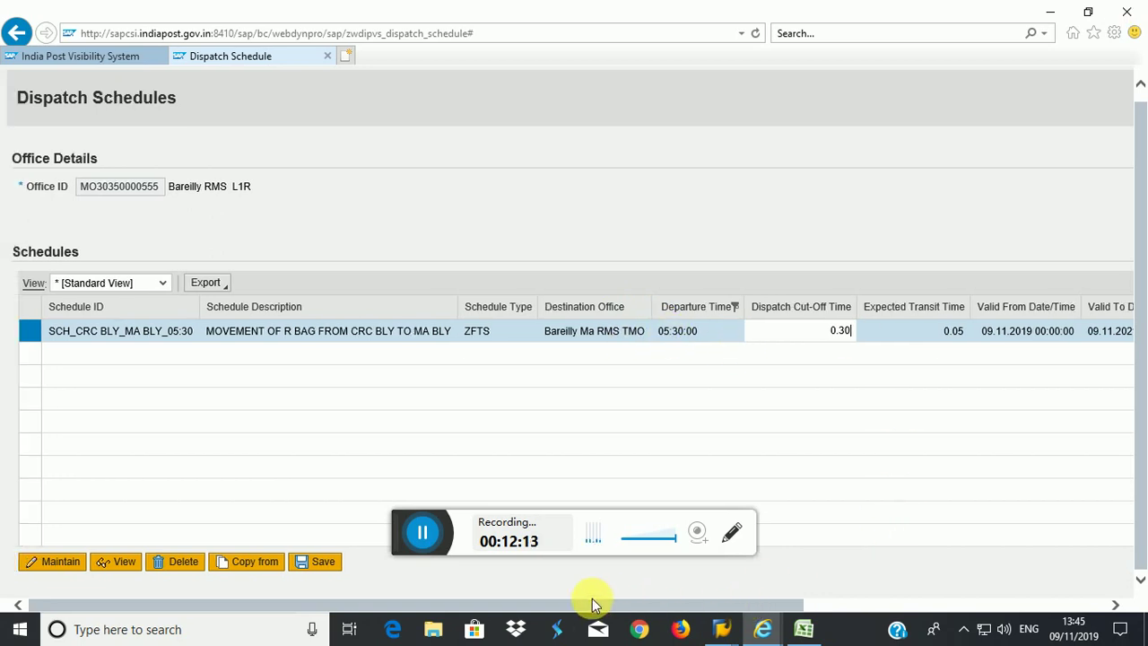
click(322, 562)
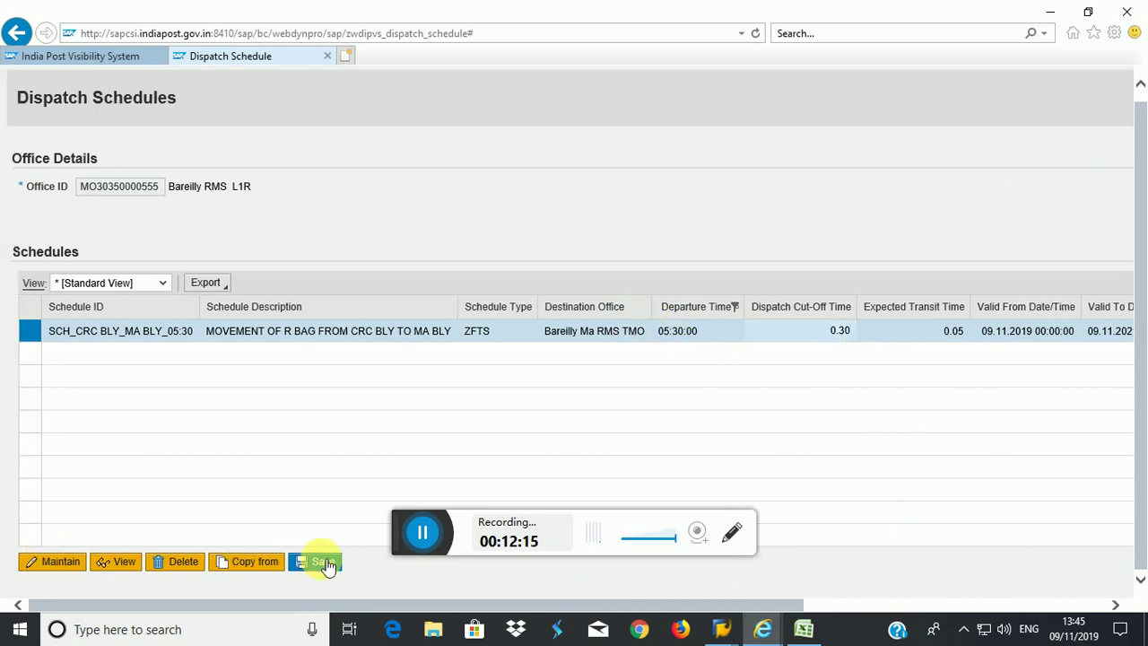